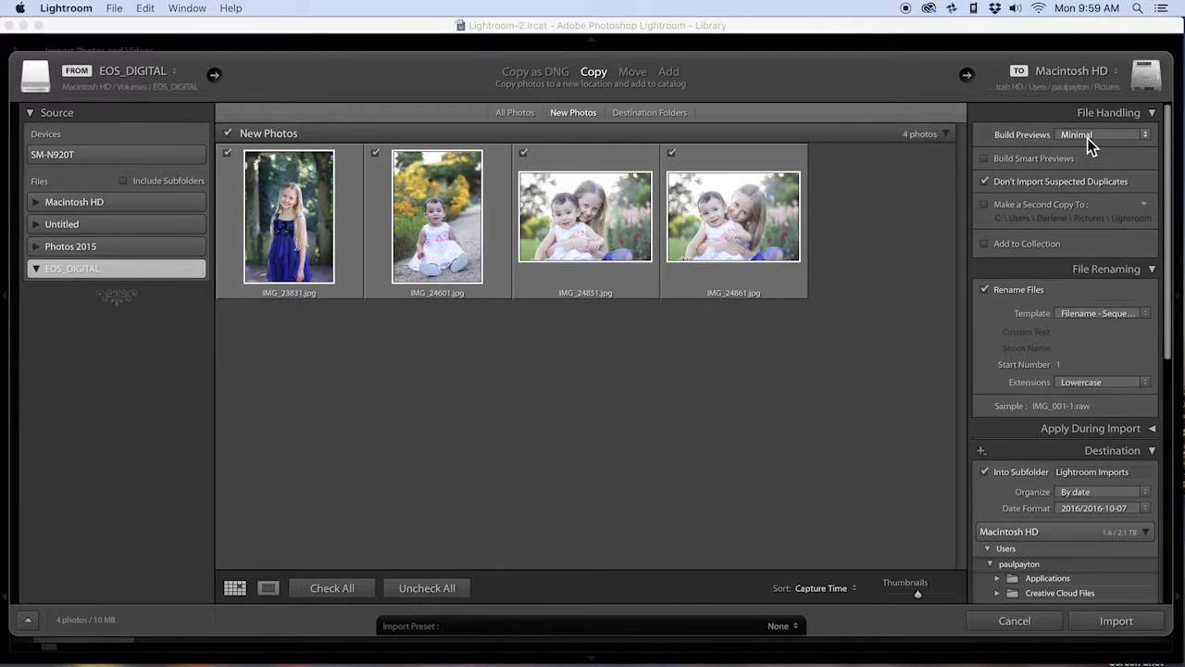
# Set the import's preview building to Minimal and review the available file renaming templates.
pyautogui.click(1087, 137)
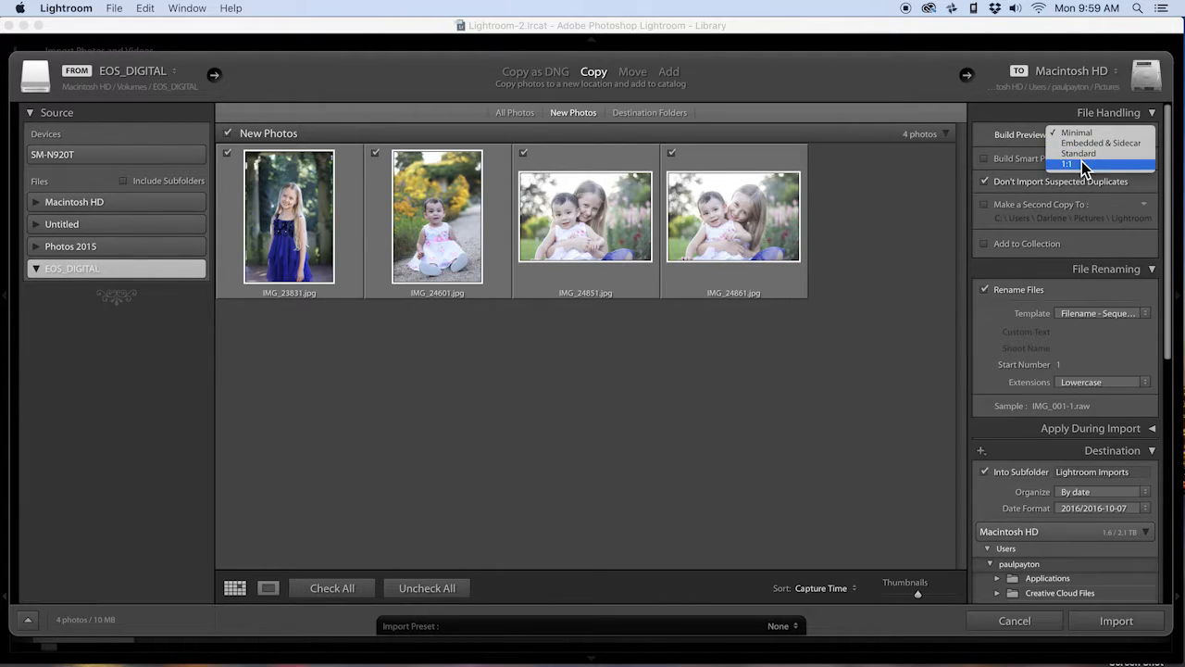
pyautogui.click(1084, 133)
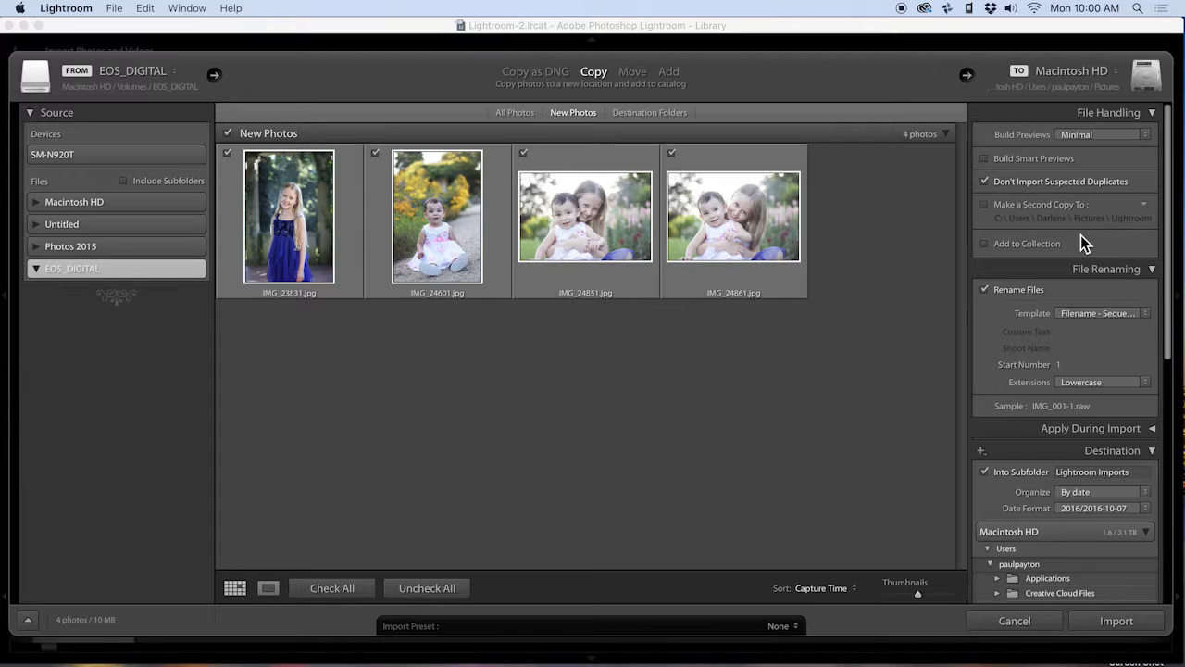
pyautogui.scroll(-4, 1080, 235)
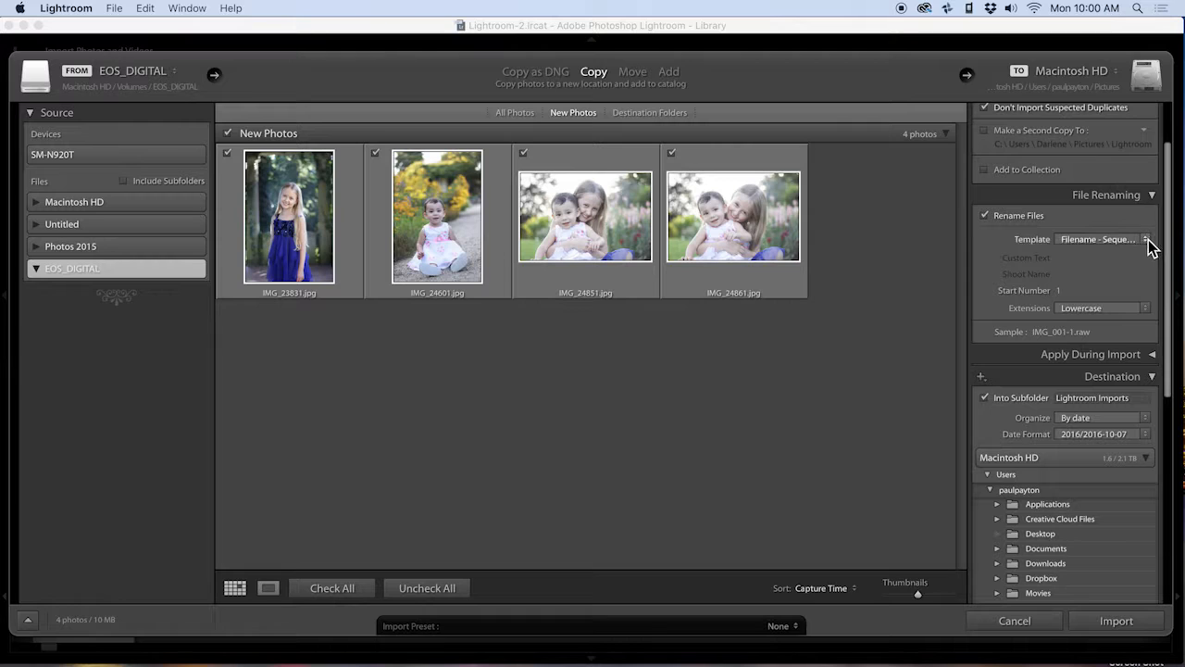
pyautogui.click(1147, 243)
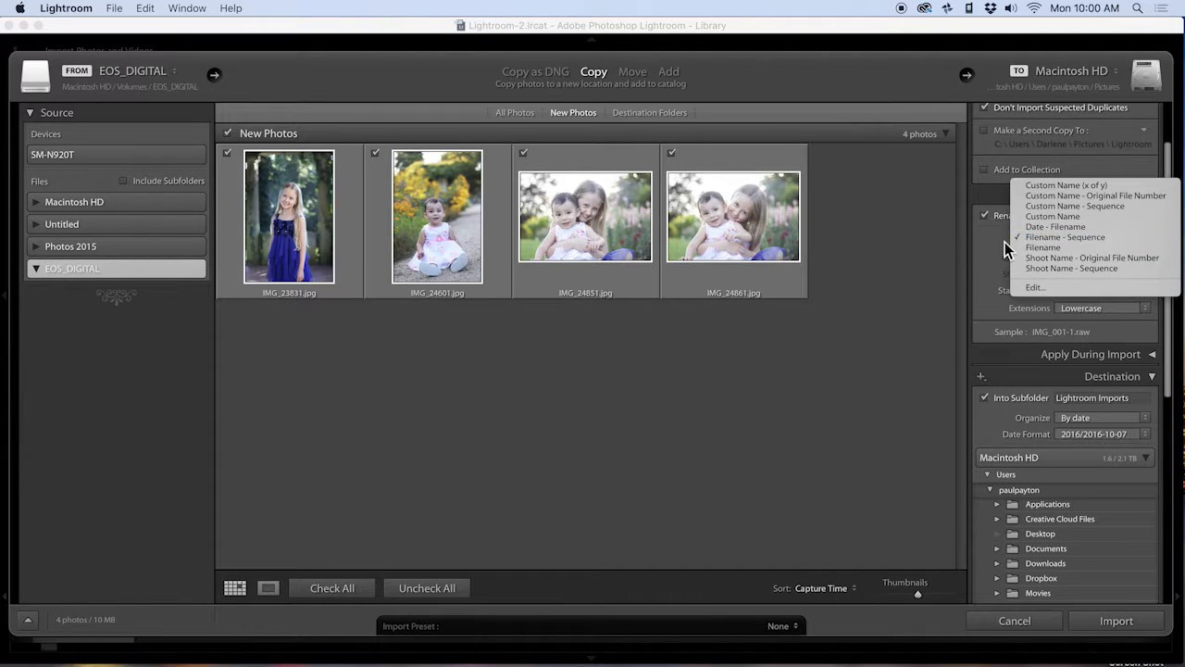
pyautogui.click(982, 251)
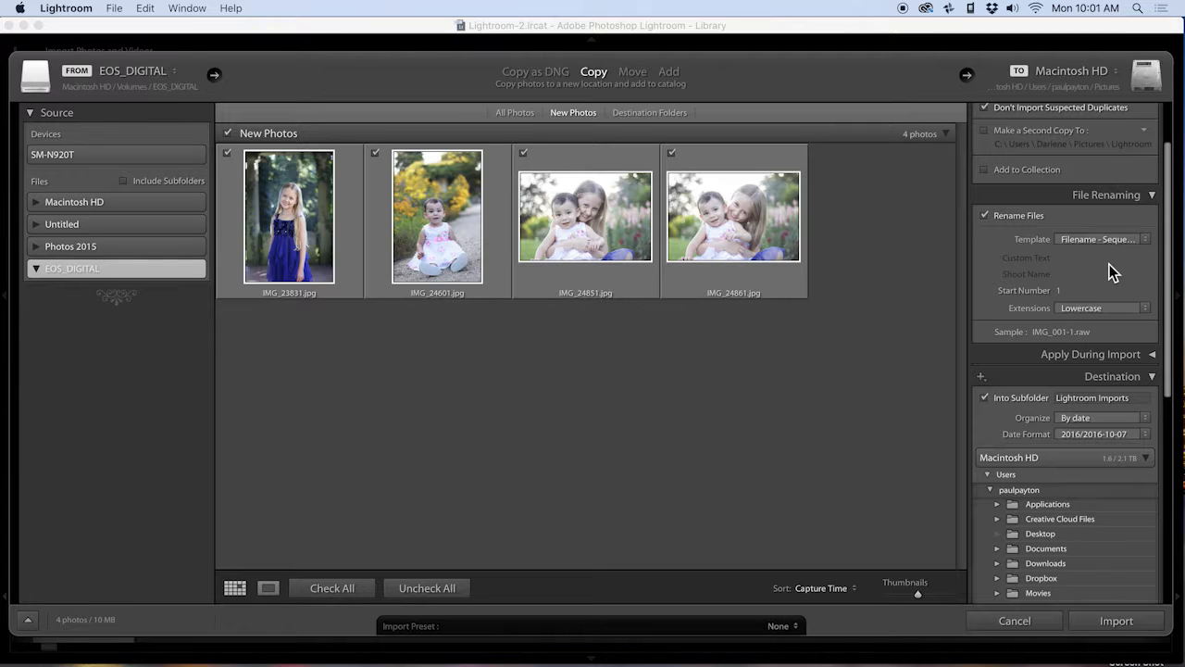
# Review the develop settings, metadata and keyword options that can be applied during import.
pyautogui.scroll(-3, 1109, 264)
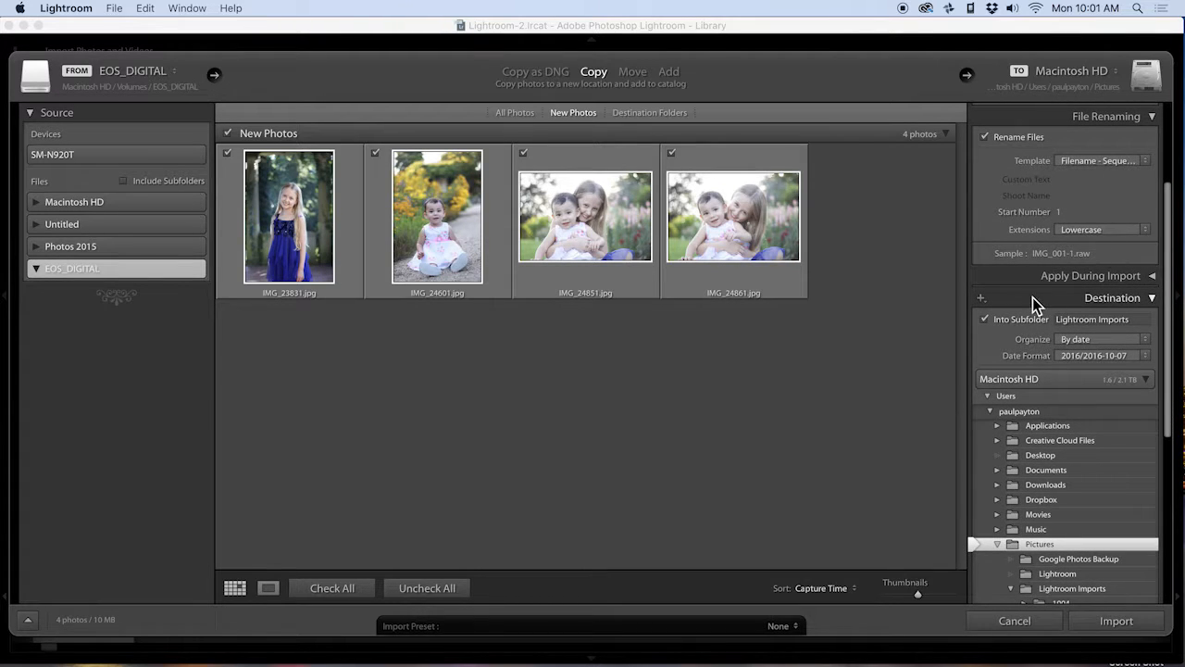
pyautogui.click(1103, 274)
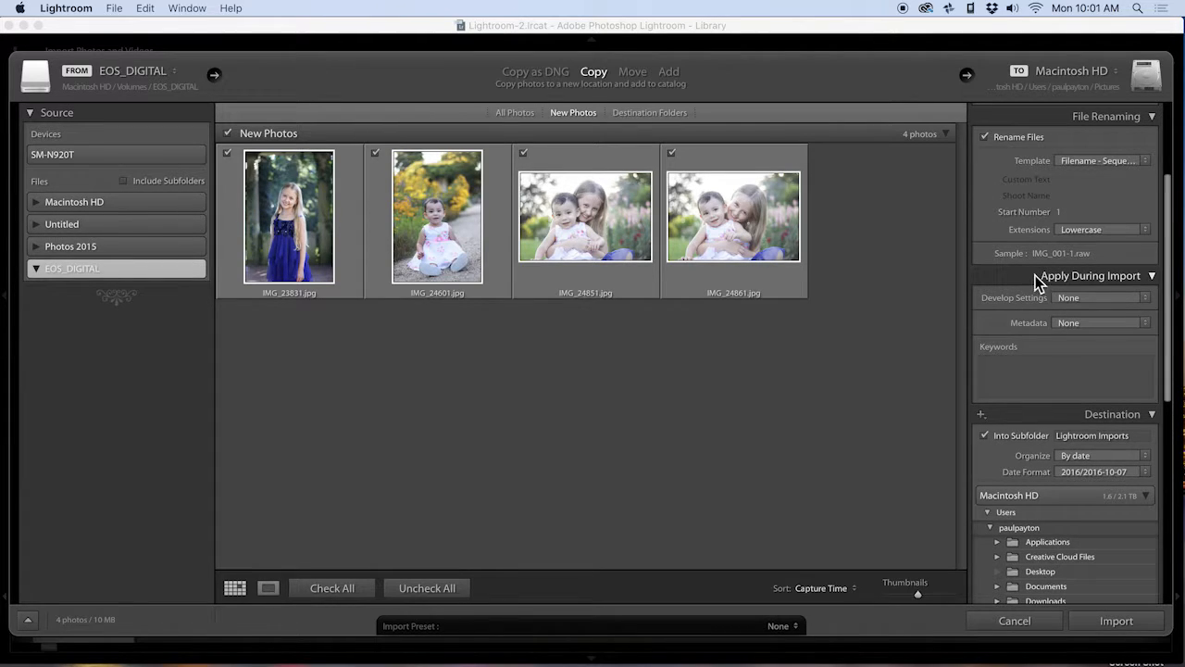
pyautogui.click(1054, 275)
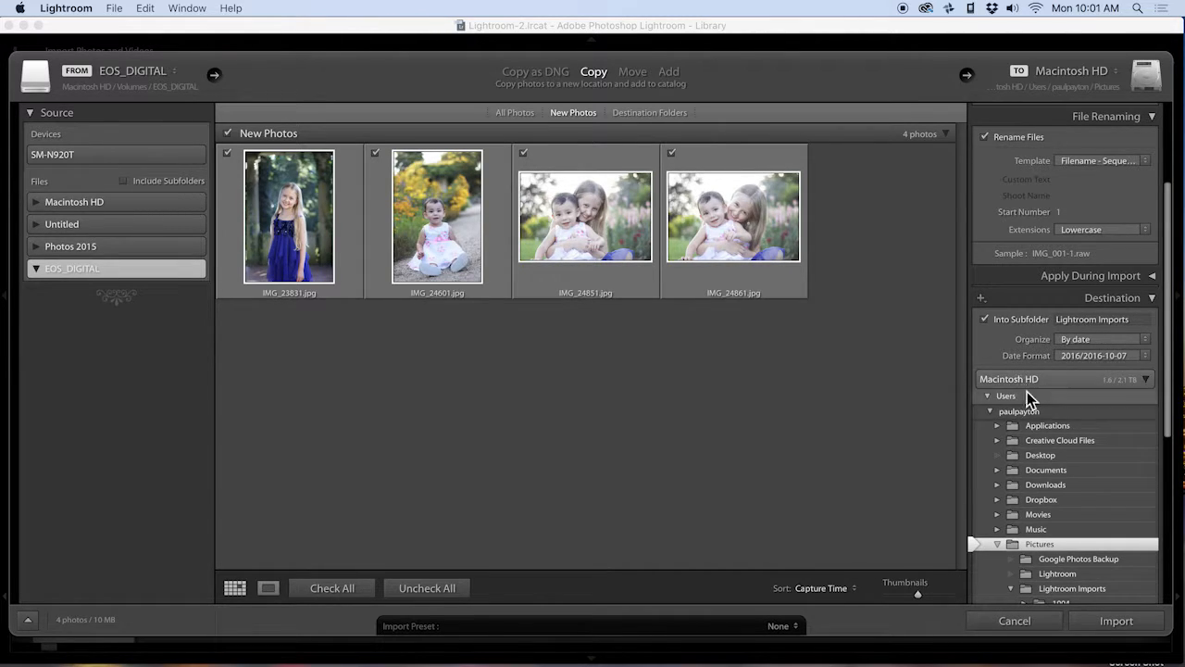
# Examine the import destination settings, including the Lightroom Imports subfolder, date organization, date format and the target folder tree.
pyautogui.scroll(-3, 1072, 458)
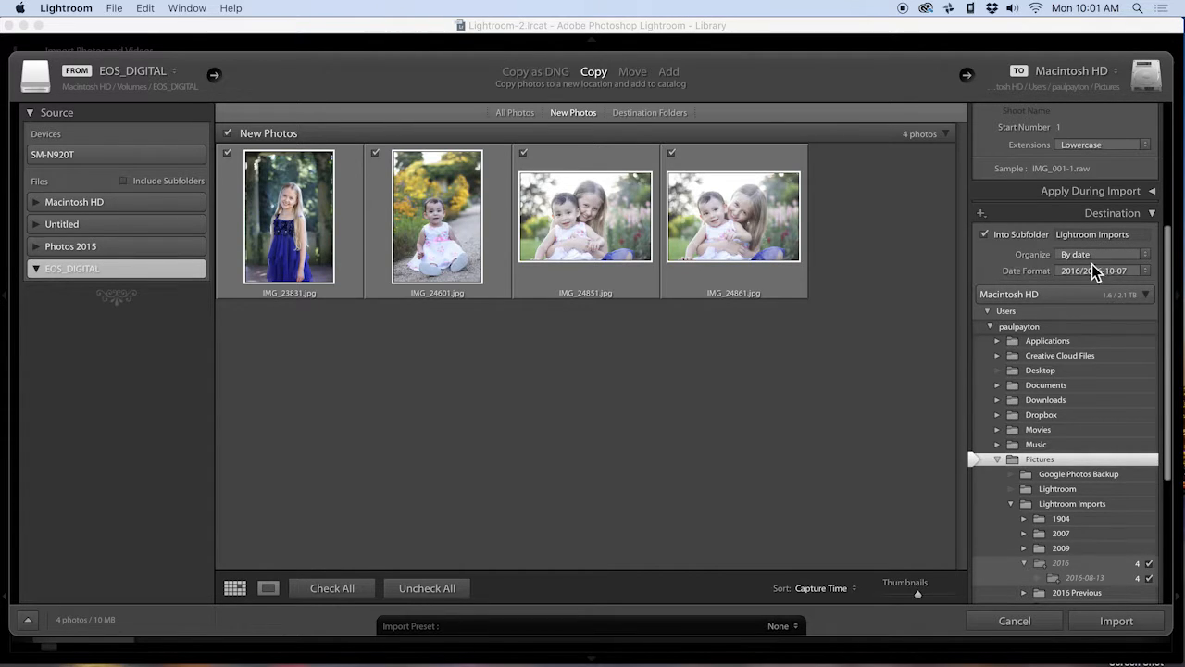
pyautogui.scroll(-3, 1065, 489)
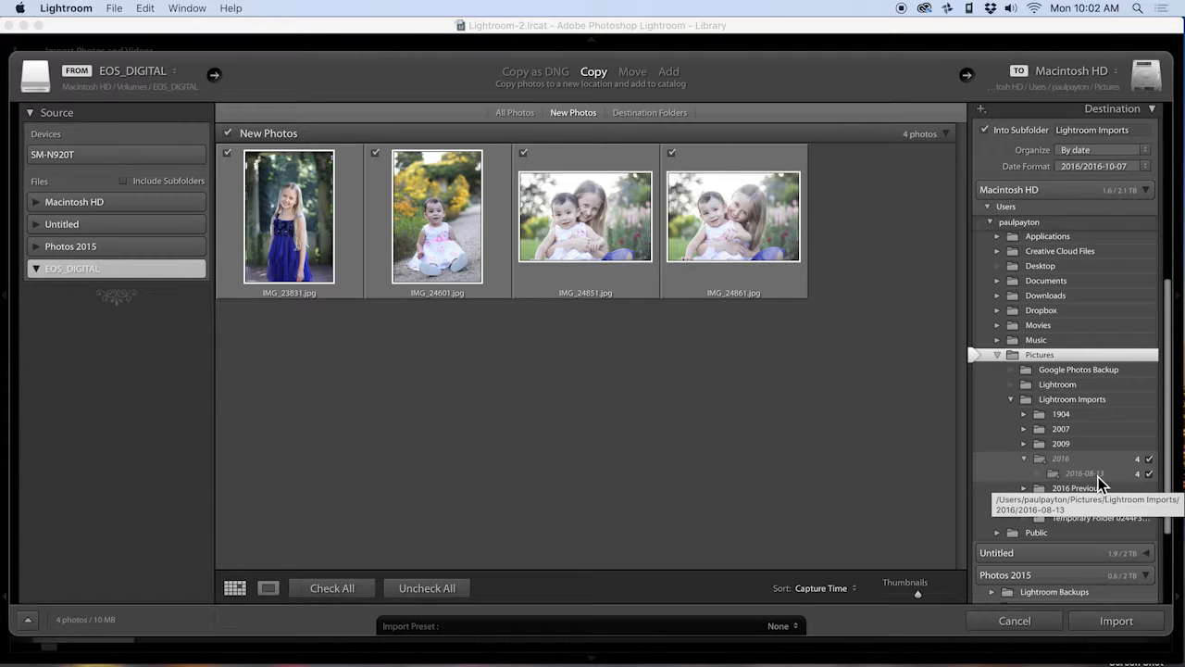
pyautogui.scroll(-2, 1099, 482)
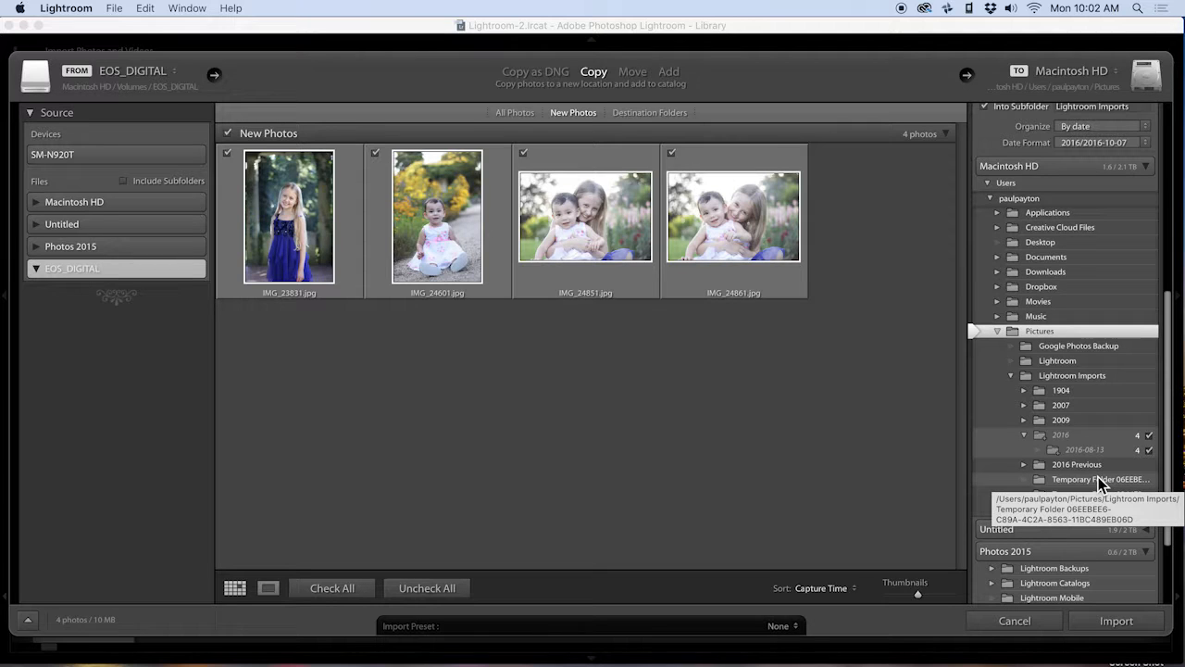
pyautogui.scroll(-4, 1099, 477)
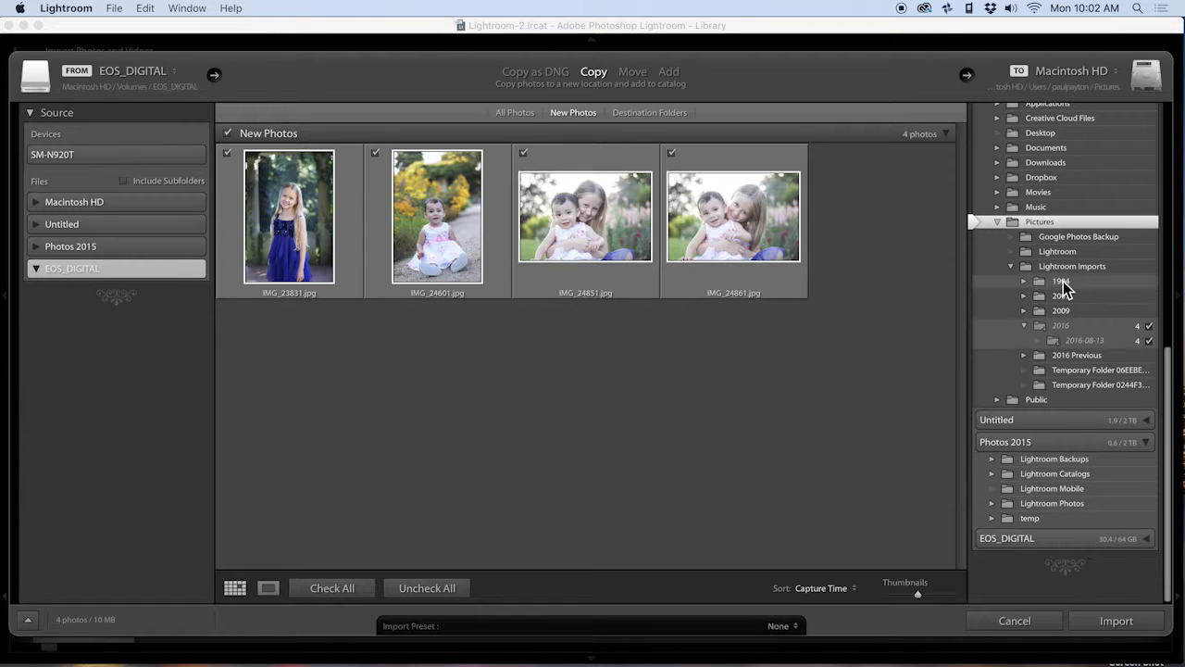
pyautogui.scroll(2, 1060, 236)
pyautogui.scroll(12, 1059, 236)
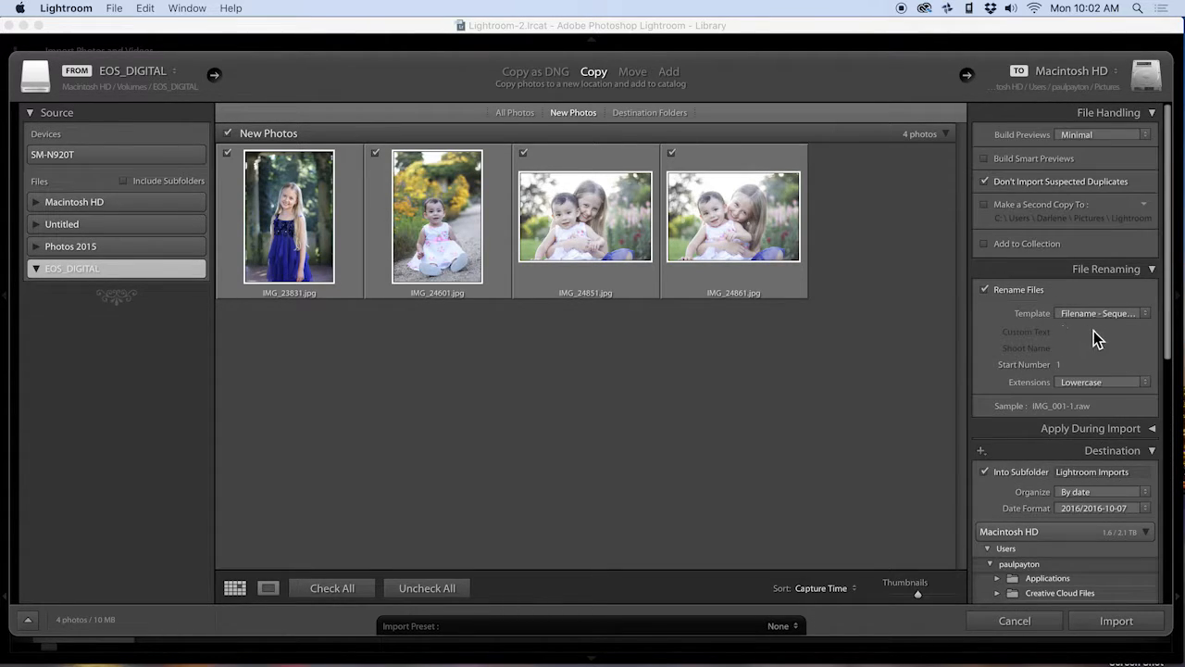
pyautogui.scroll(-5, 1090, 347)
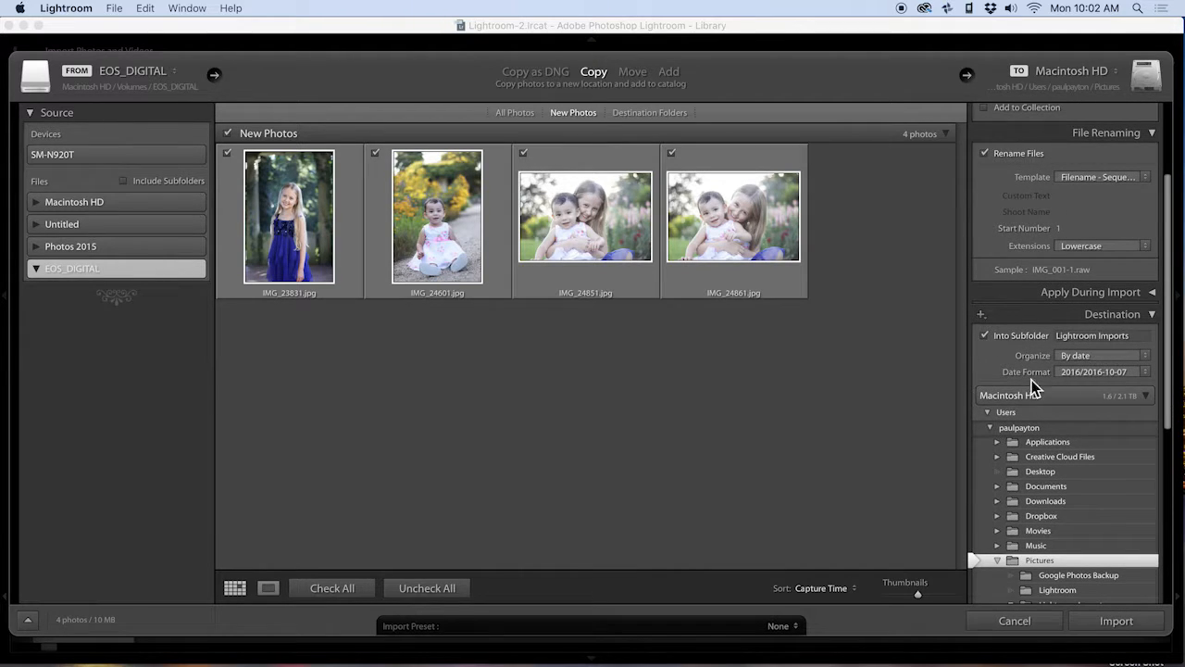
pyautogui.scroll(-12, 1090, 418)
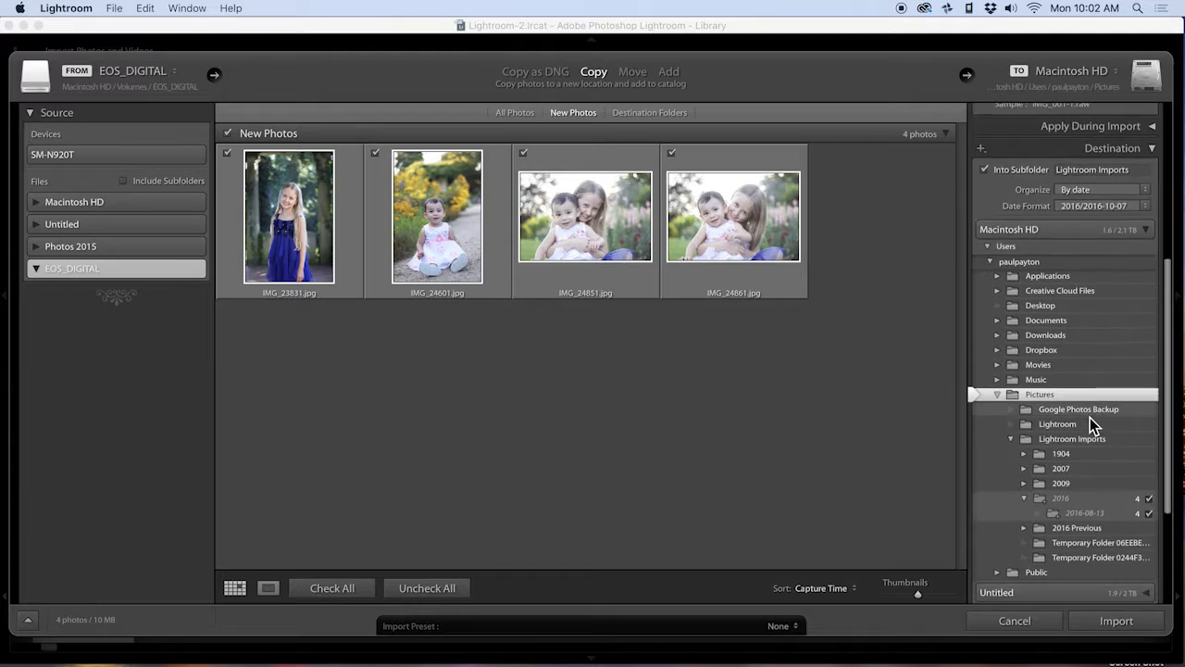
# Import the four checked photos from EOS_DIGITAL and select the portrait of the girl in the blue dress.
pyautogui.click(1116, 622)
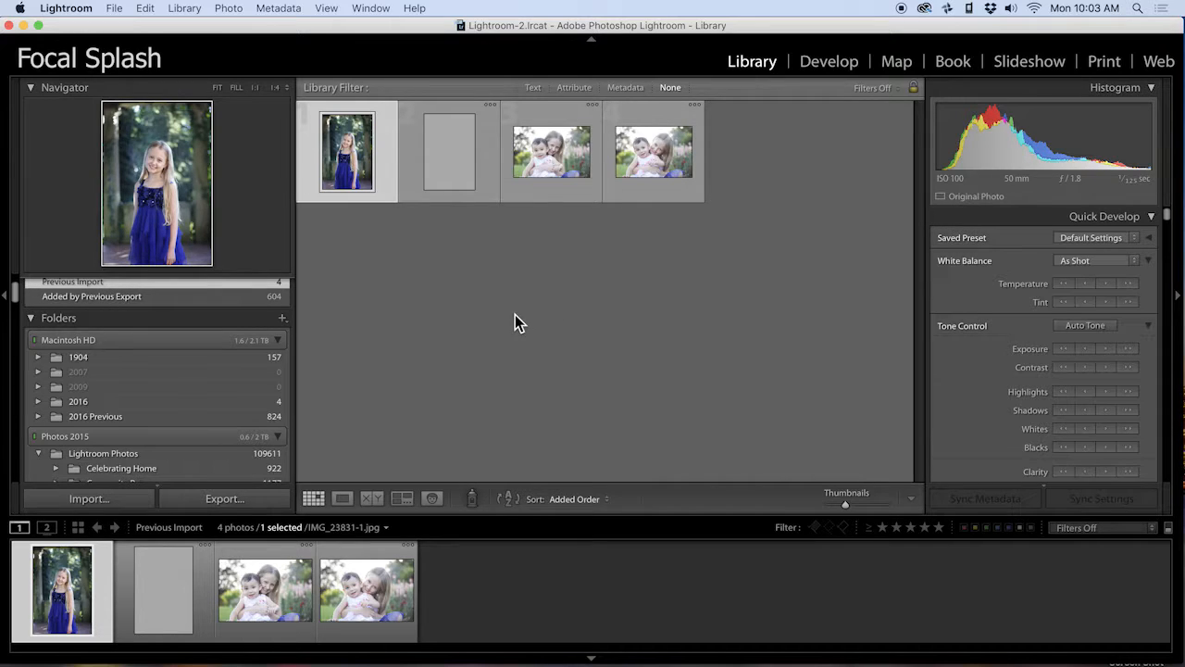
pyautogui.click(463, 166)
pyautogui.click(350, 144)
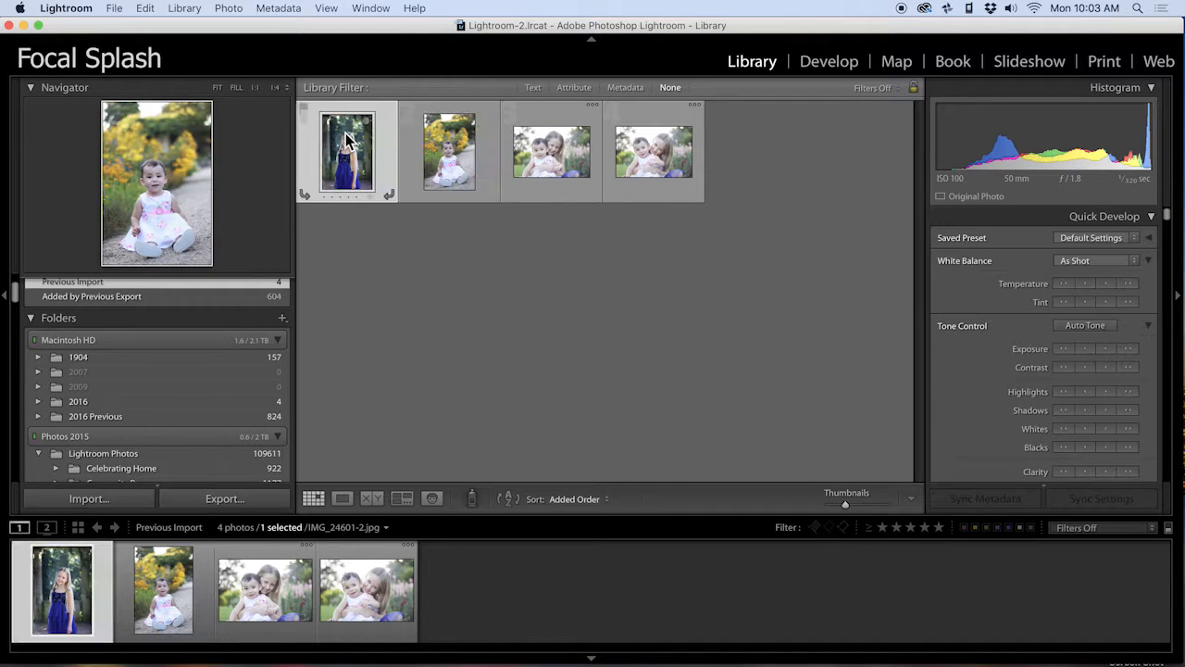
# Expand the 2016 folder on Macintosh HD and display the photos in its 2016-08-13 subfolder.
pyautogui.scroll(-5, 196, 369)
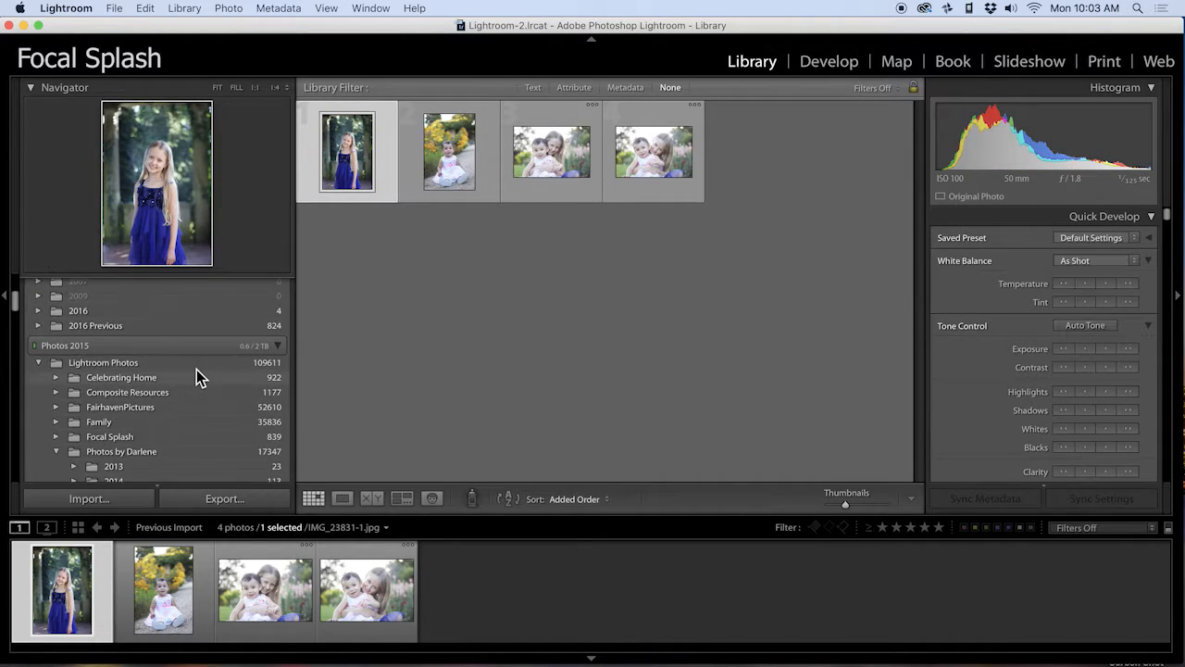
pyautogui.scroll(-2, 196, 370)
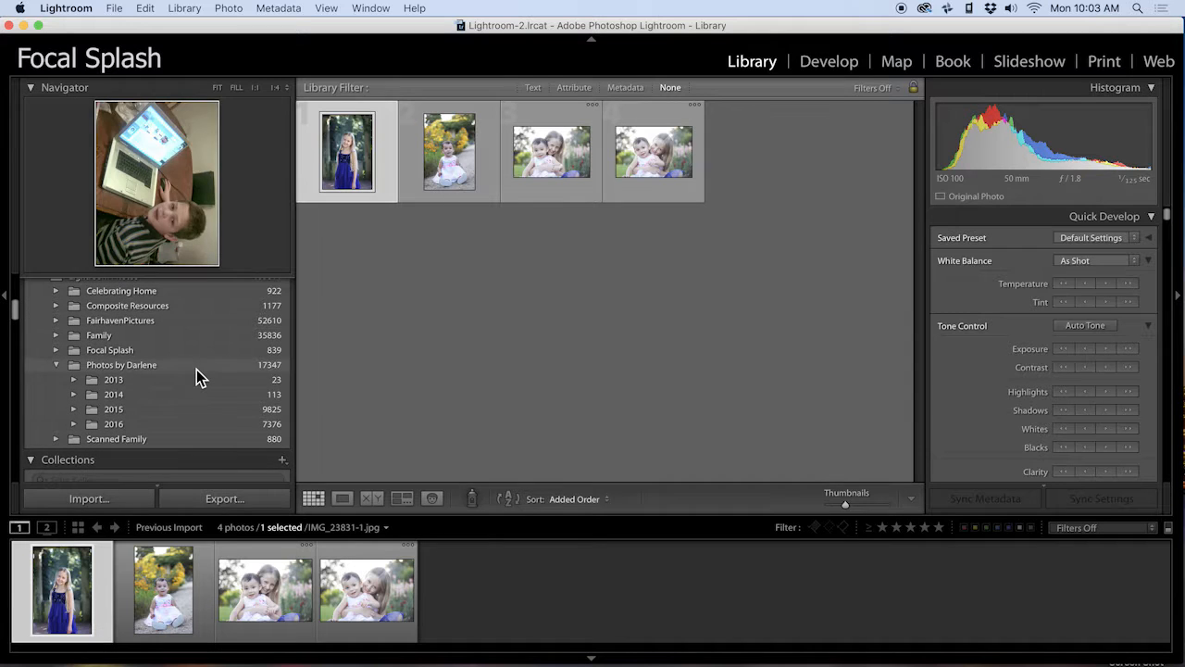
pyautogui.scroll(5, 196, 370)
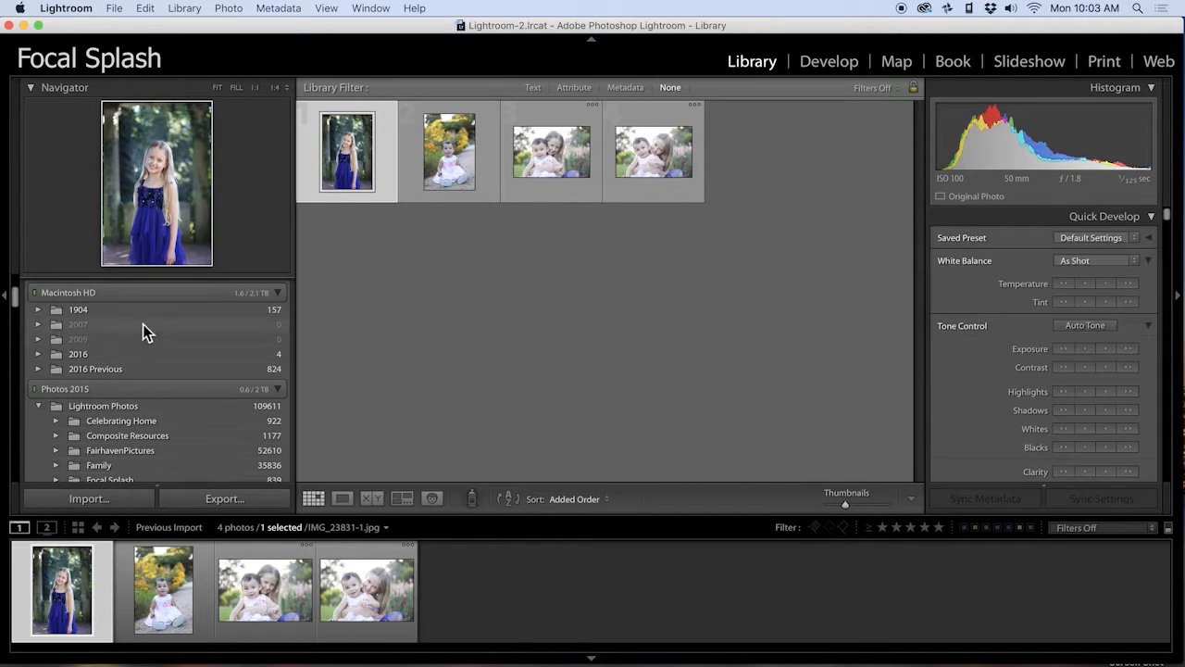
pyautogui.click(38, 355)
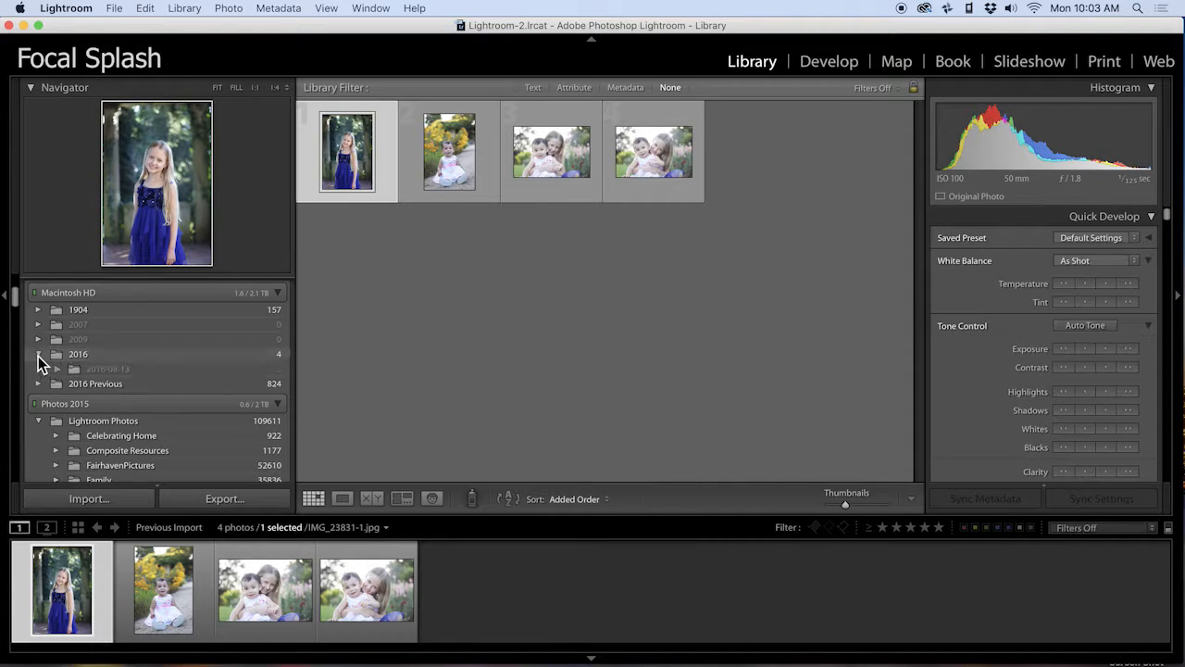
pyautogui.click(100, 371)
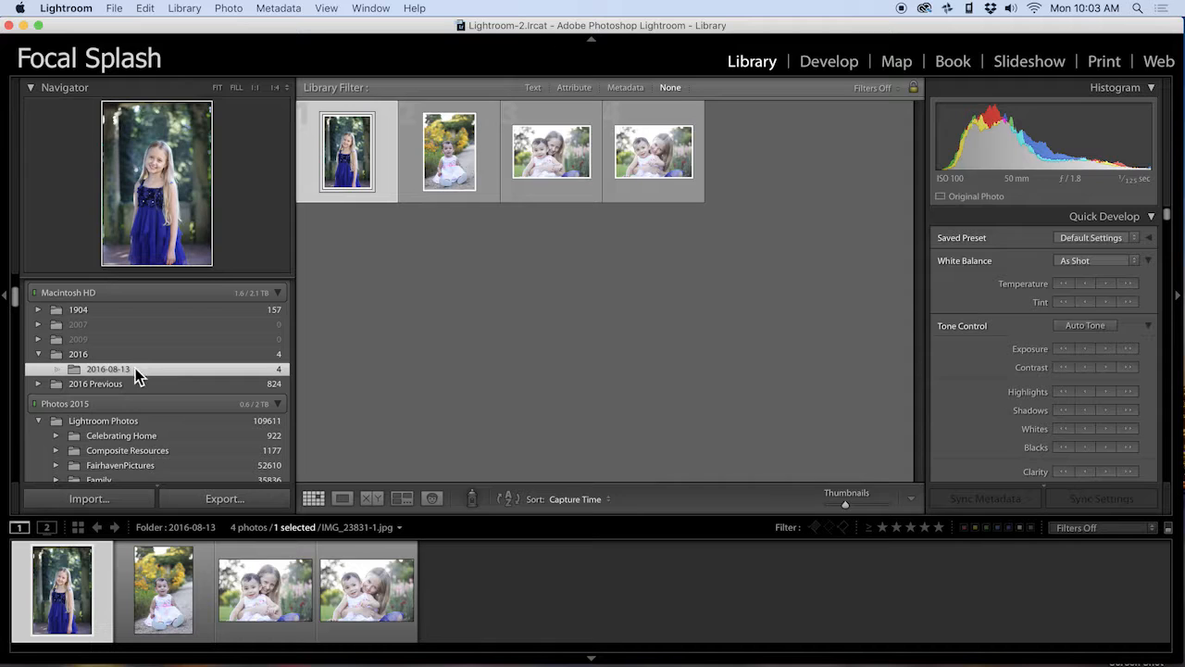
# Expand the 2016 Previous folder and browse the photos in several of its dated client folders.
pyautogui.click(41, 384)
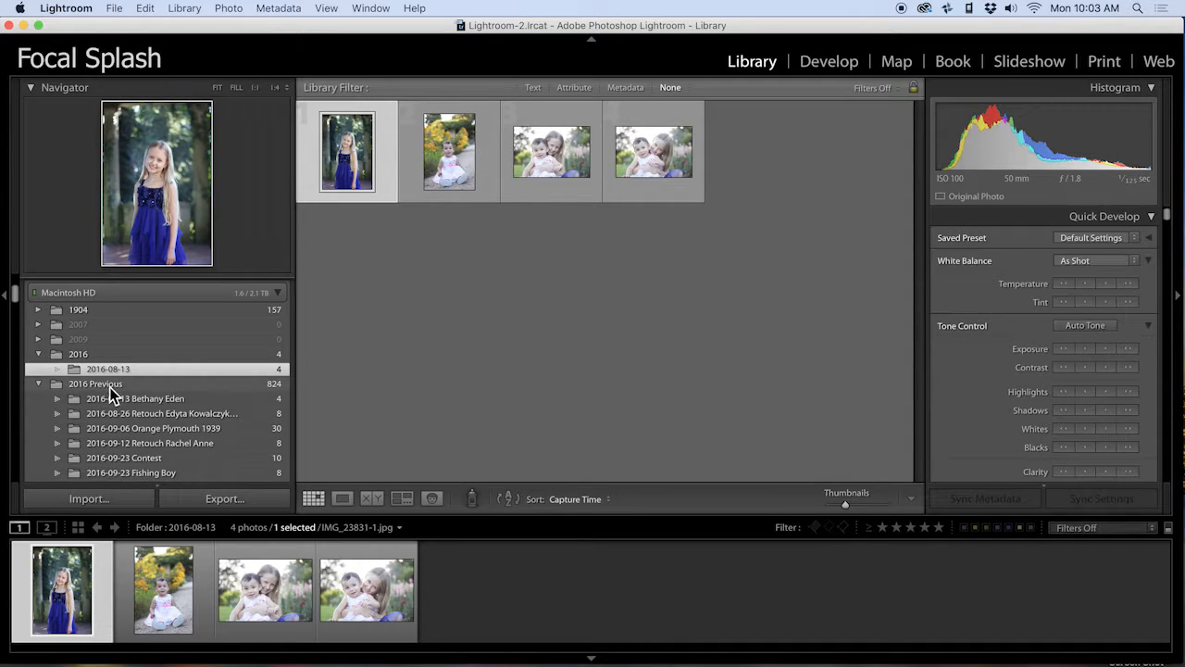
pyautogui.scroll(-10, 109, 387)
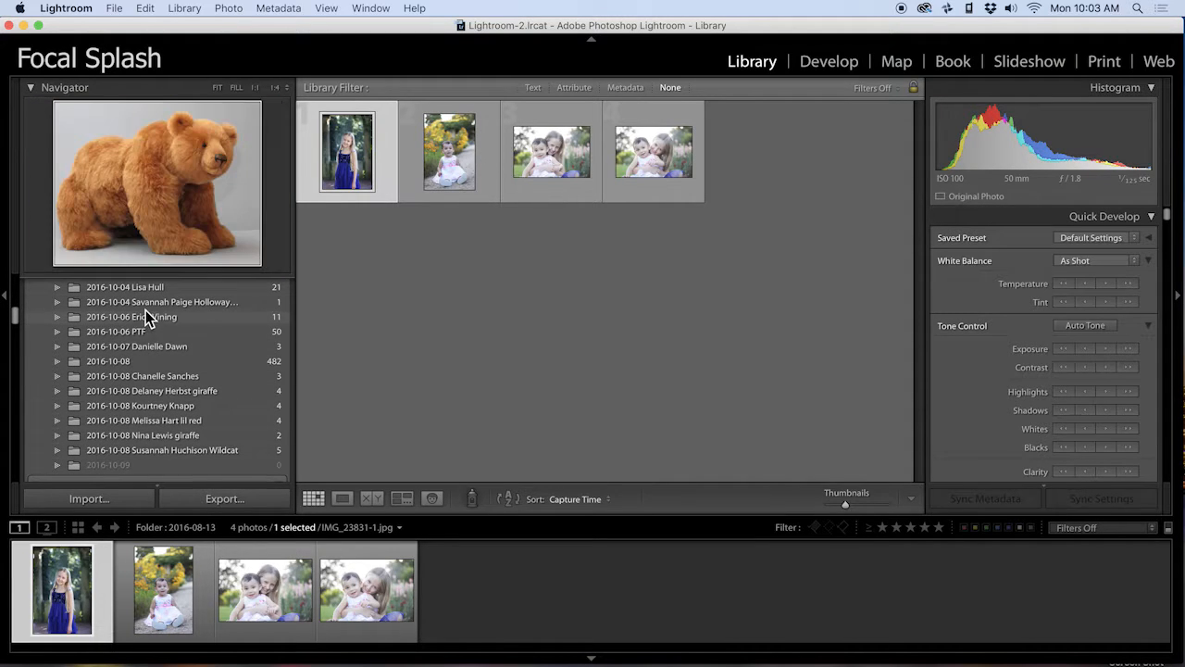
pyautogui.scroll(5, 138, 319)
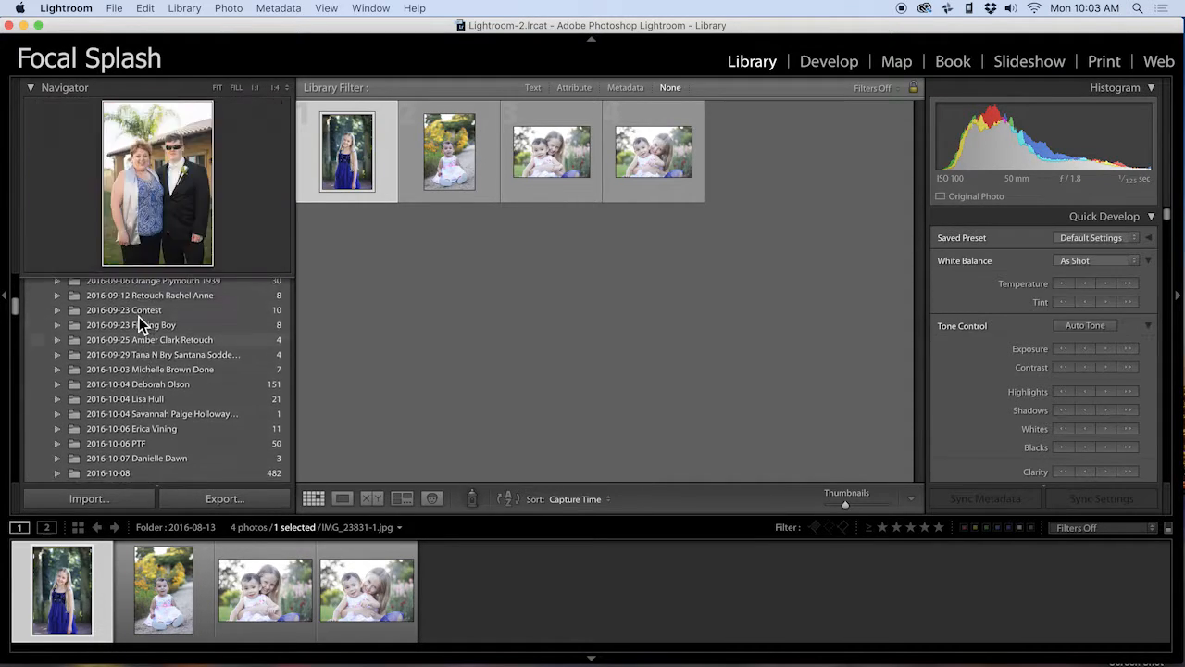
pyautogui.scroll(3, 139, 323)
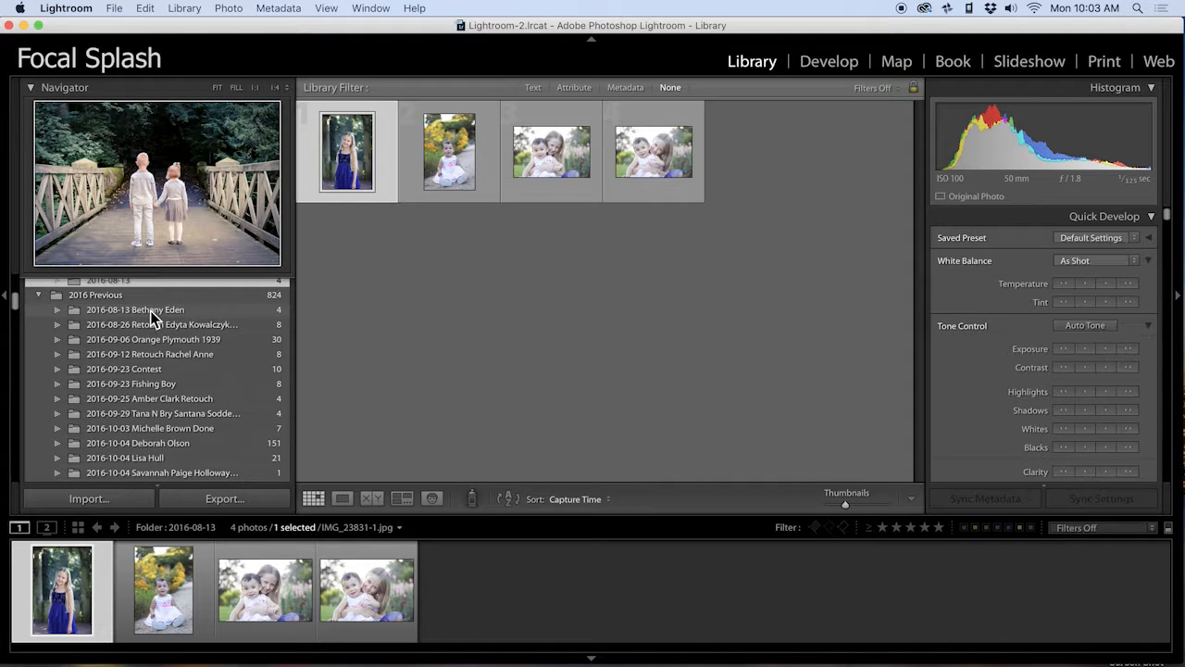
pyautogui.click(150, 308)
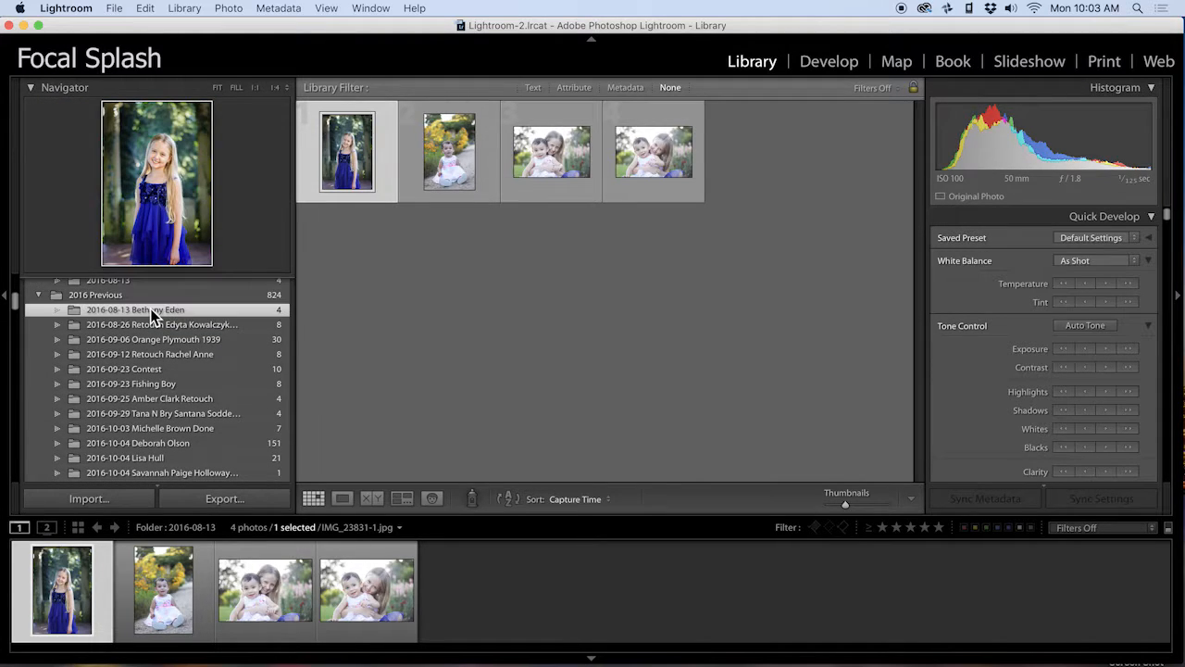
pyautogui.click(165, 348)
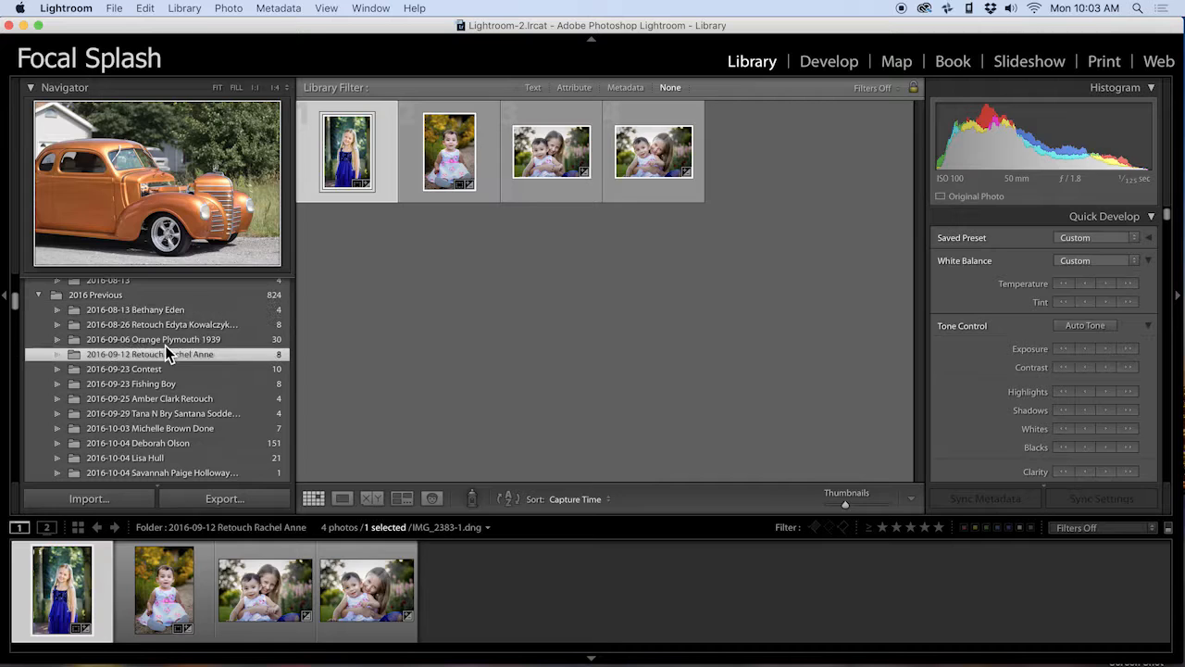
pyautogui.click(157, 409)
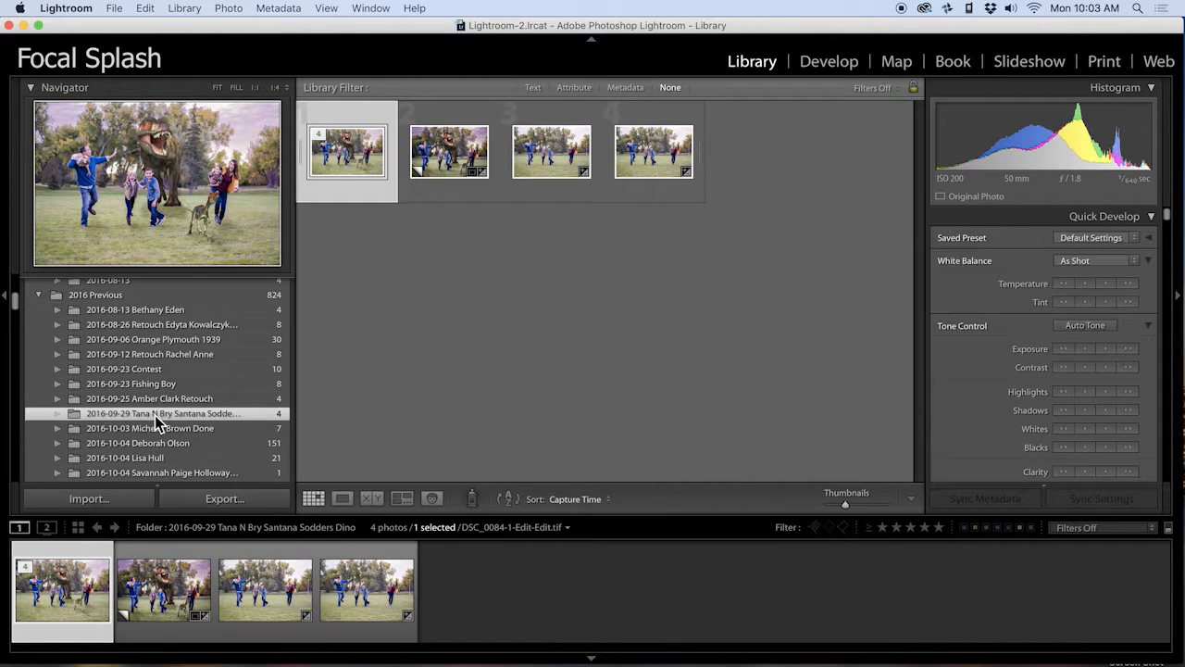
# Expand the 2016 client folder on the Photos 2015 drive and display its 2016-09-24 family session.
pyautogui.scroll(-5, 154, 415)
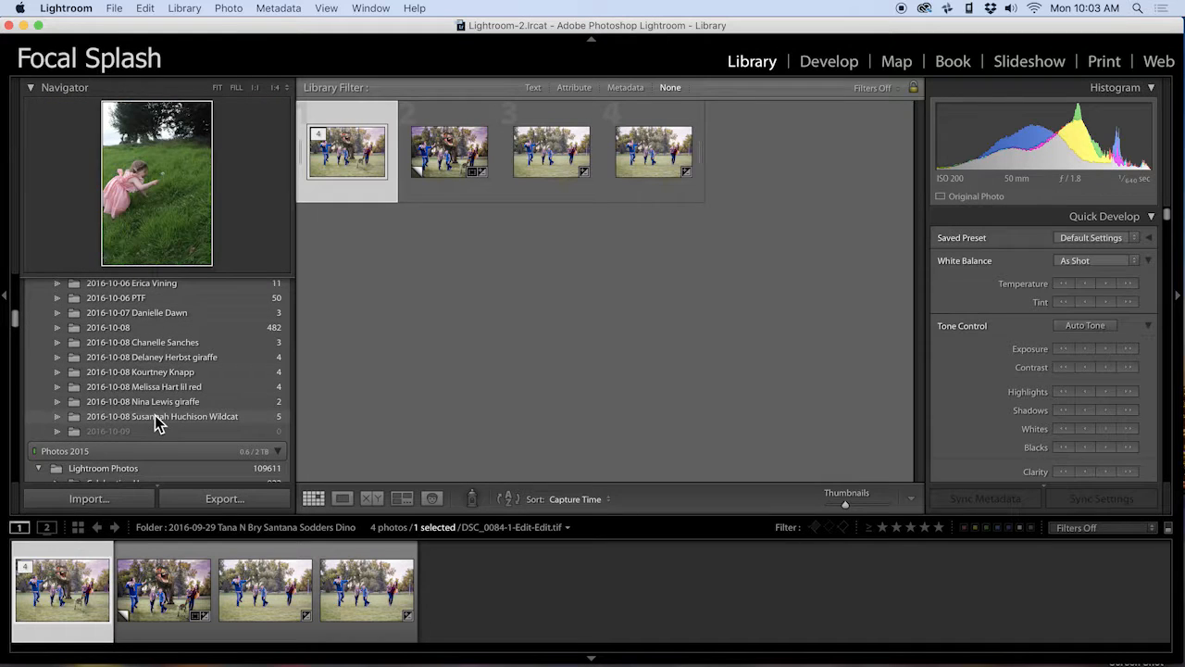
pyautogui.scroll(-5, 155, 421)
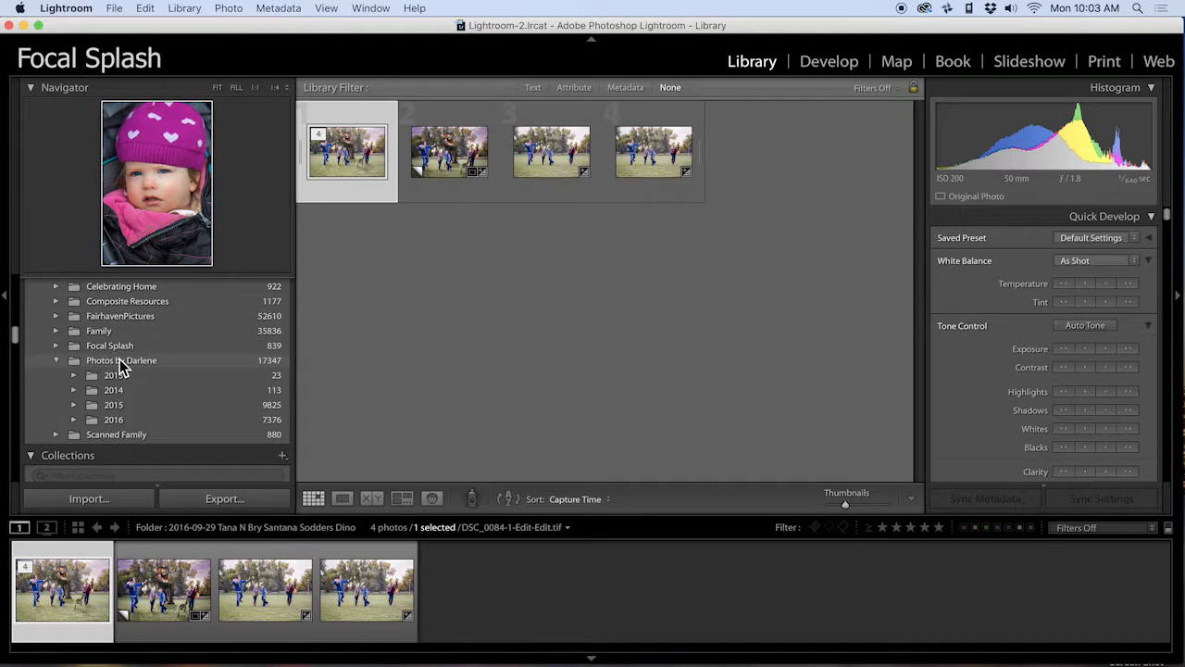
pyautogui.click(76, 421)
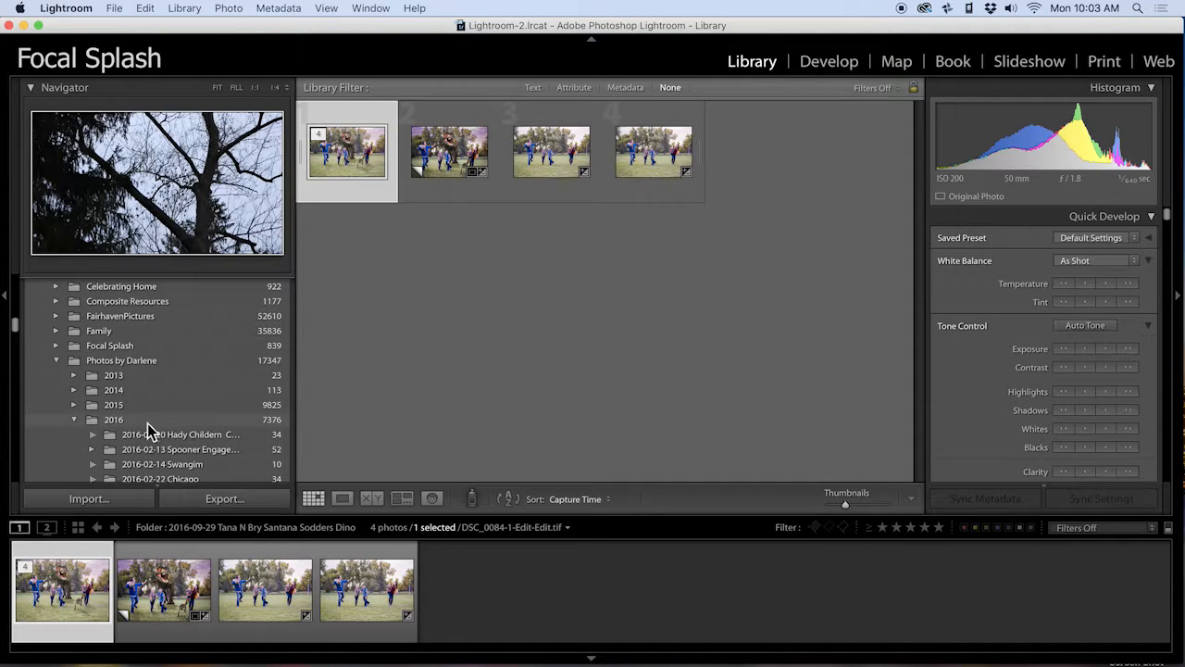
pyautogui.scroll(-5, 157, 426)
pyautogui.scroll(-10, 157, 426)
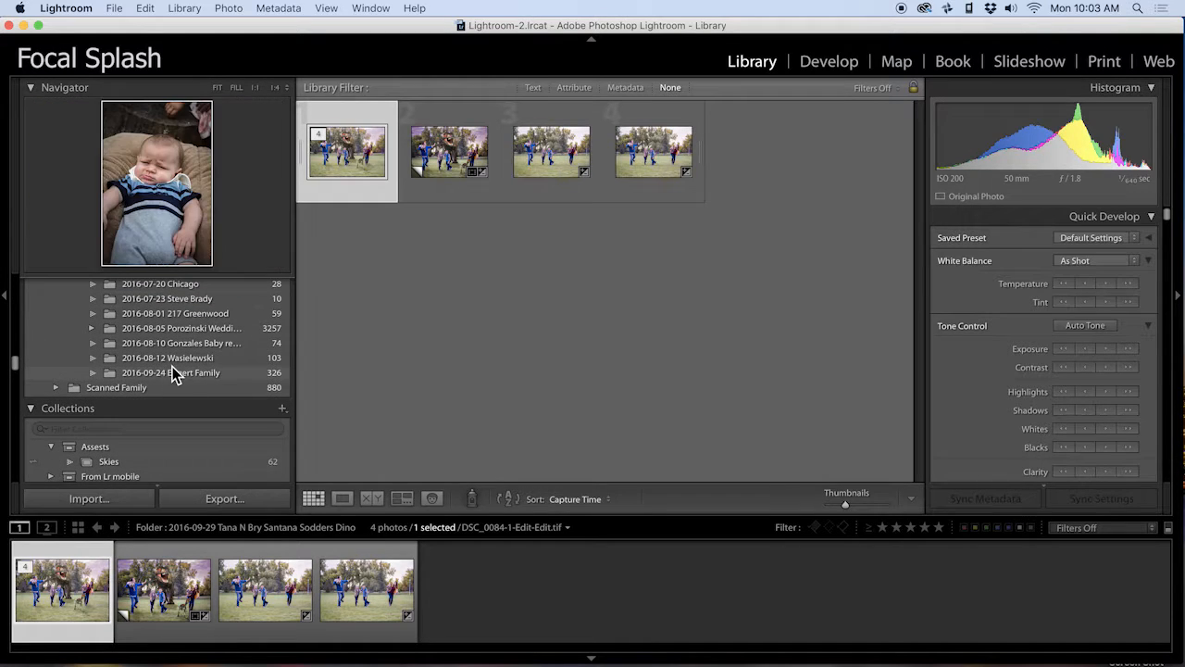
pyautogui.click(173, 373)
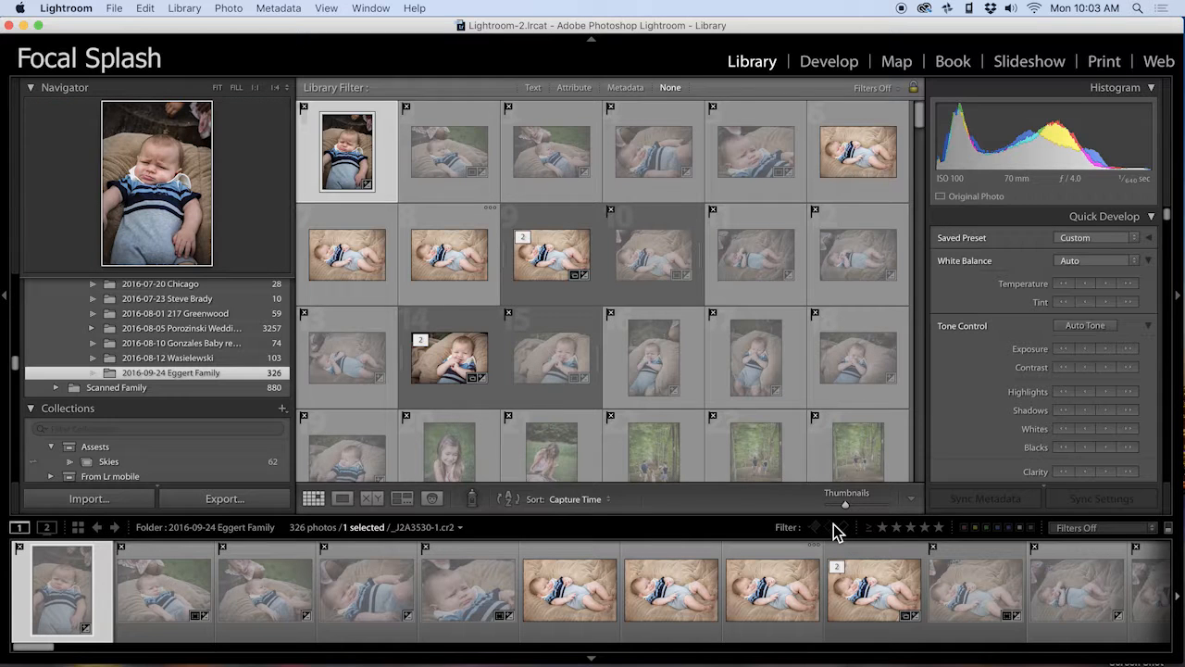
# Filter the 2016-09-24 family session to its unflagged photos and browse the filmstrip without the rejected shots.
pyautogui.click(836, 530)
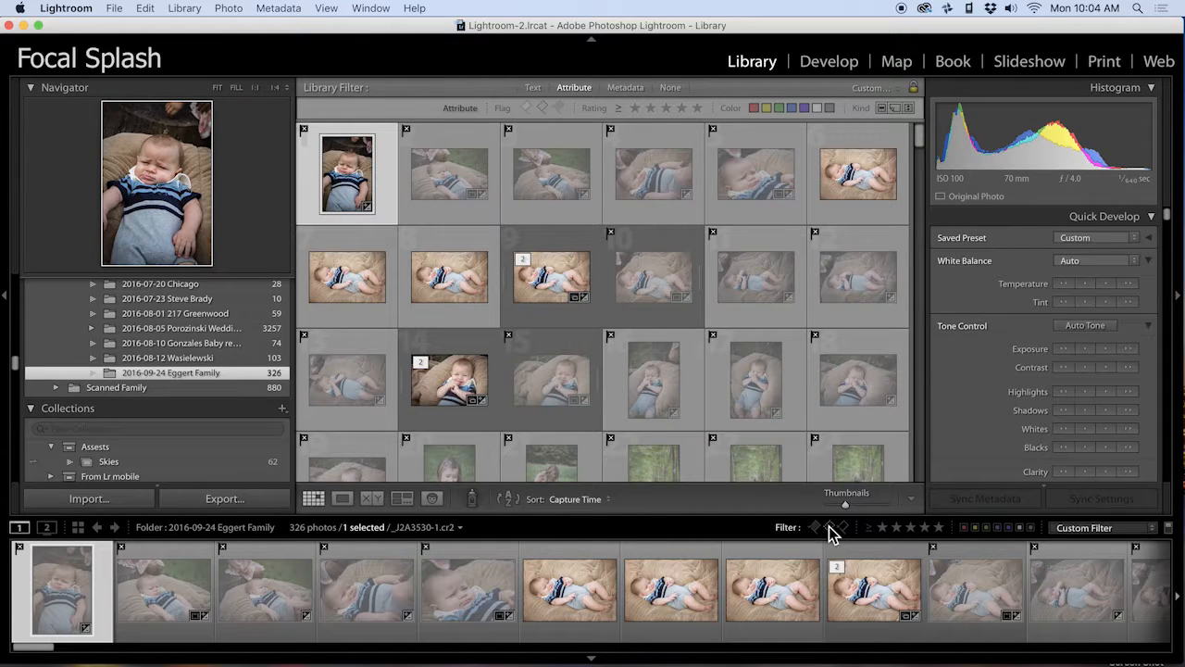
pyautogui.click(830, 527)
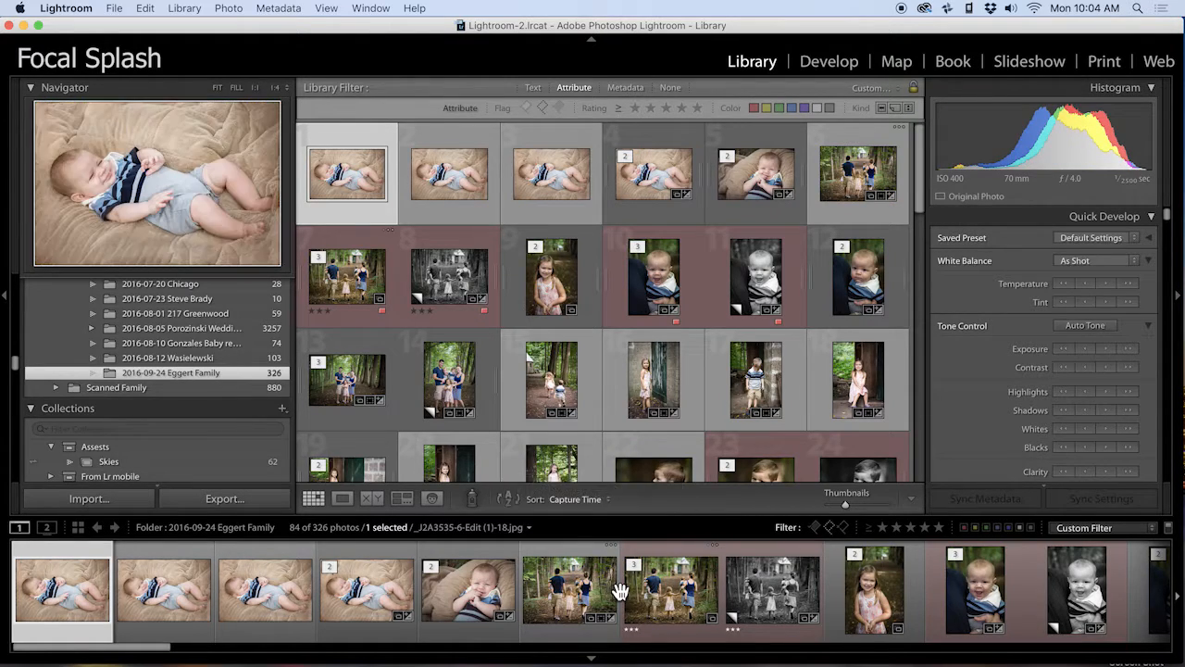
pyautogui.scroll(-10, 620, 591)
pyautogui.scroll(-15, 619, 600)
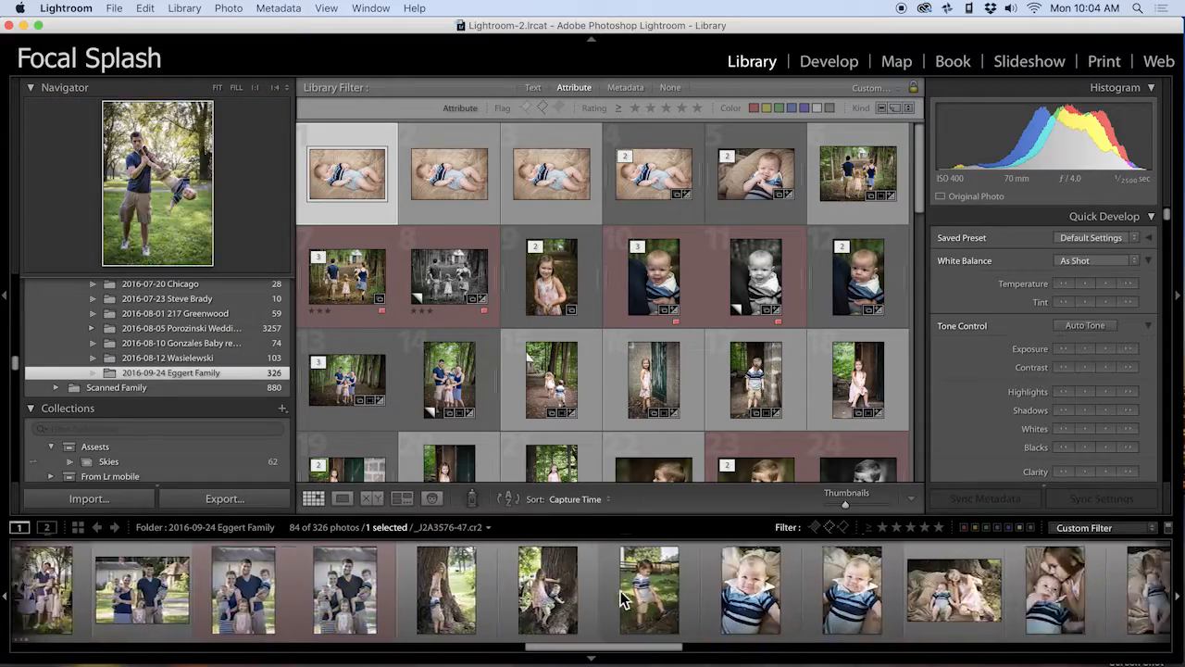
pyautogui.scroll(20, 619, 600)
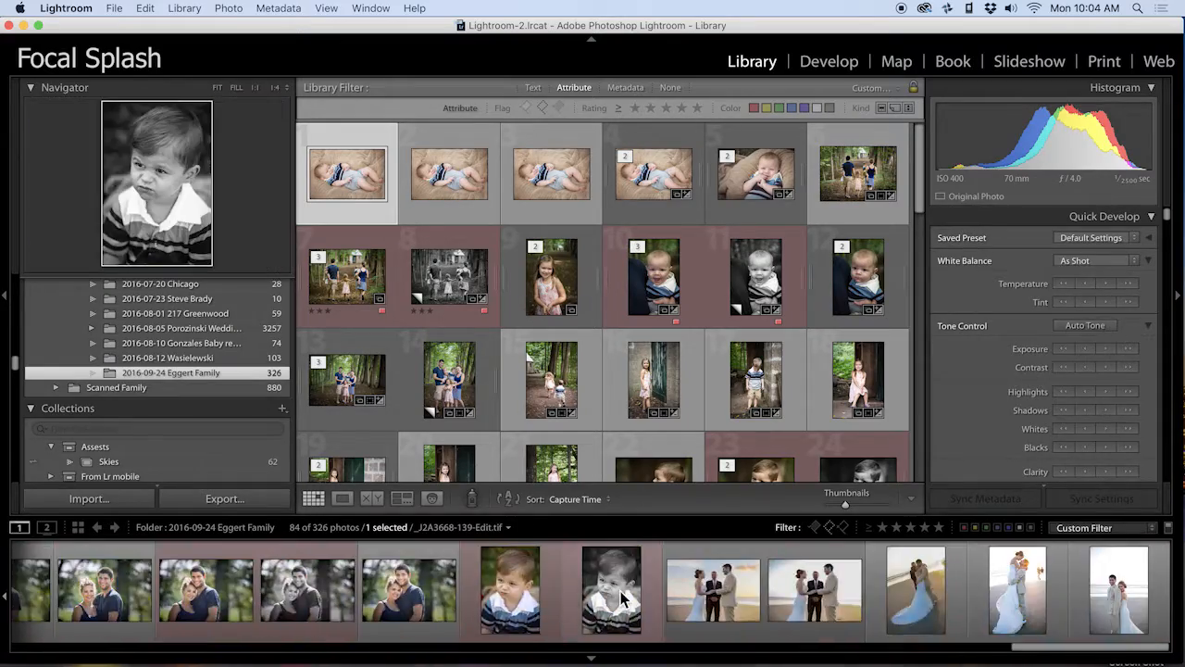
pyautogui.scroll(10, 619, 600)
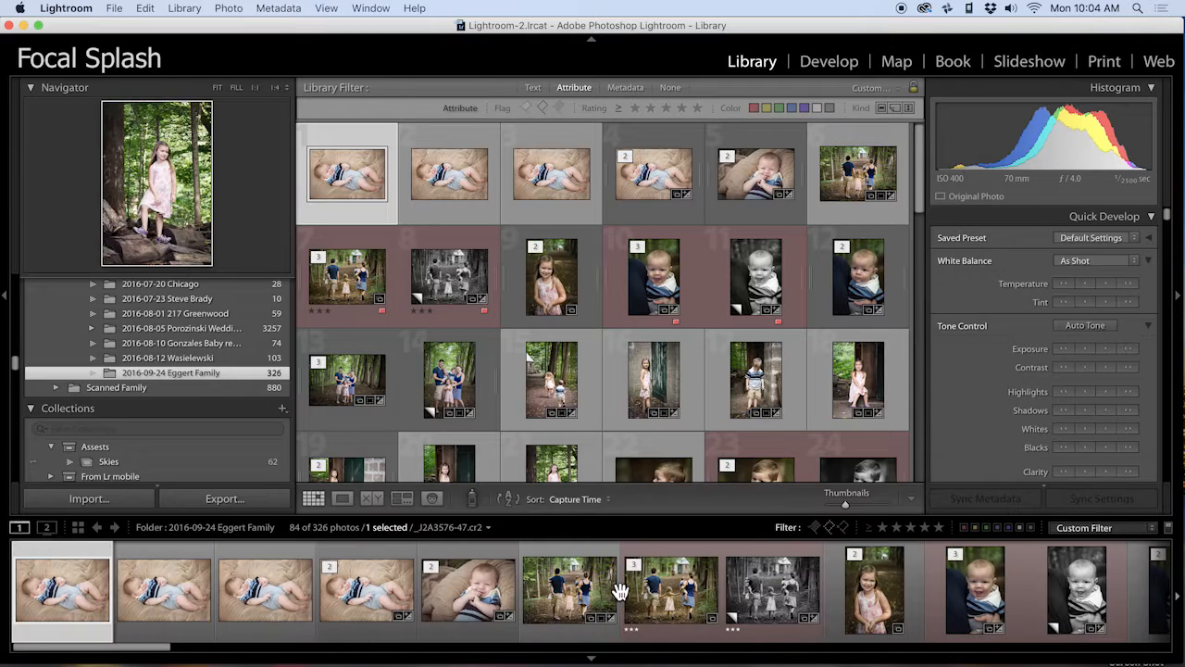
# Remove the flag filter and browse the family session's complete filmstrip, including the rejected photos.
pyautogui.click(829, 528)
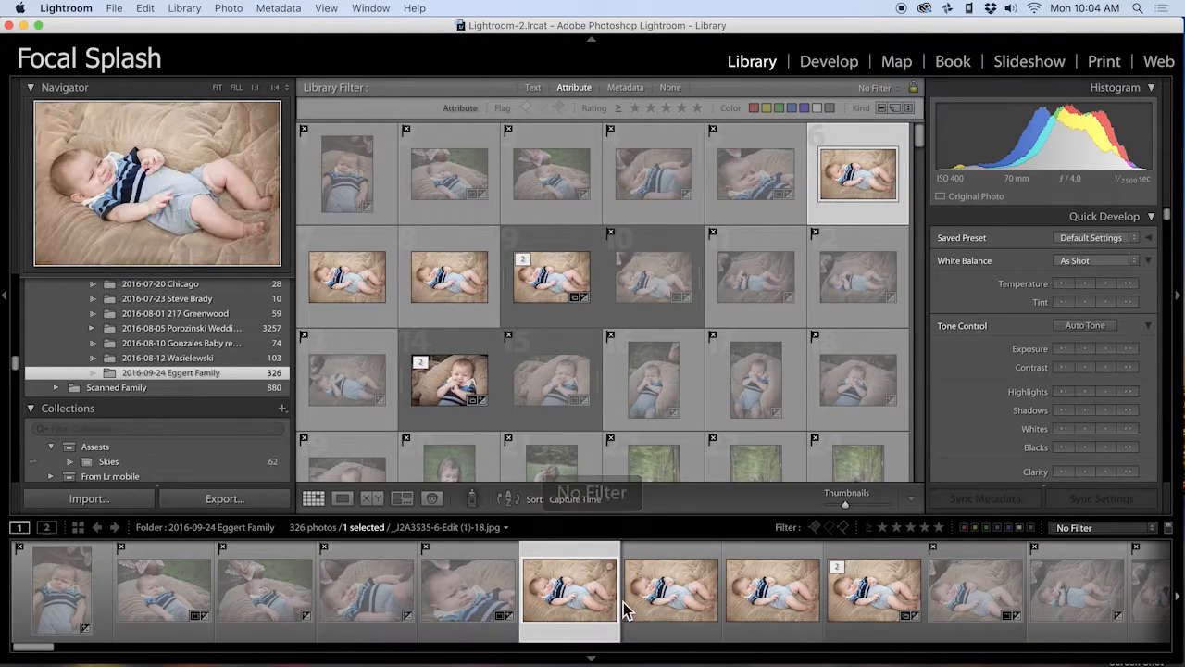
pyautogui.scroll(-10, 630, 611)
pyautogui.scroll(-10, 630, 611)
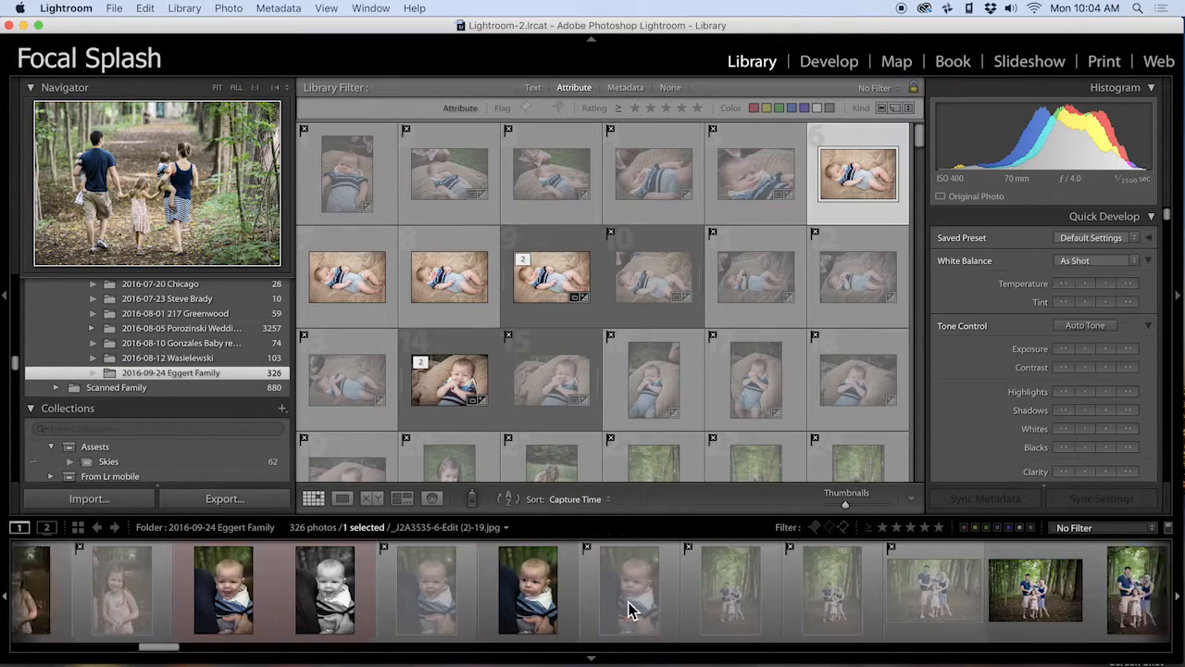
pyautogui.scroll(-10, 629, 610)
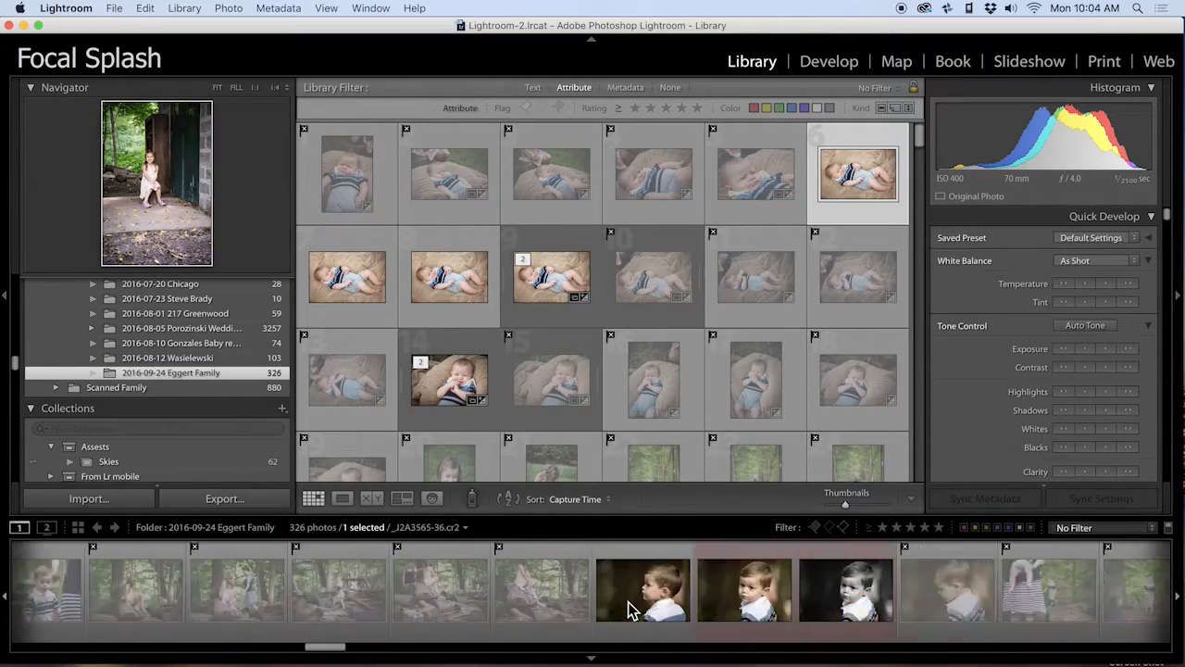
pyautogui.scroll(-10, 629, 610)
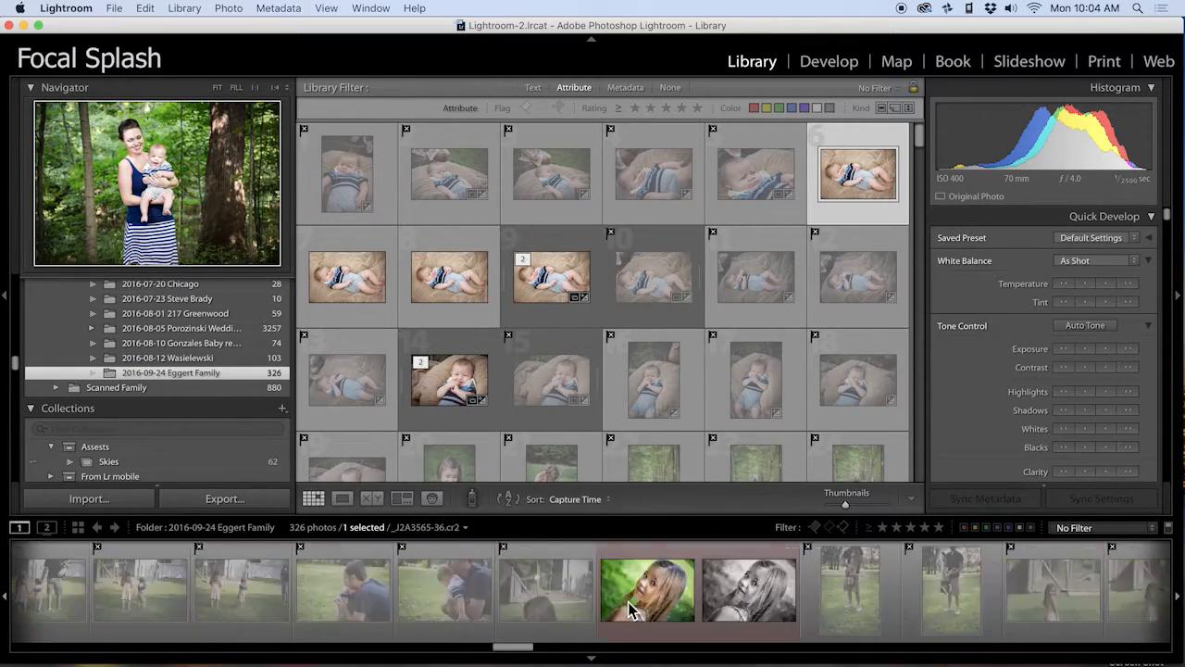
# Reapply the unflagged filter to the family session and browse the remaining photos from beginning to end.
pyautogui.click(827, 527)
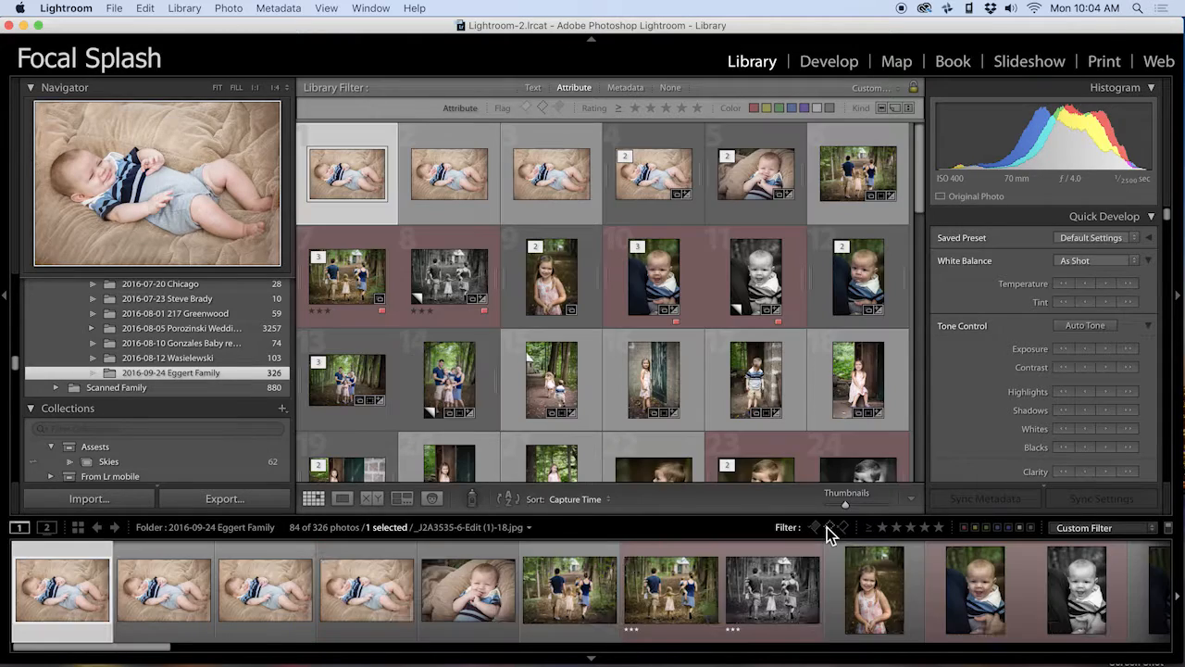
pyautogui.scroll(-8, 500, 592)
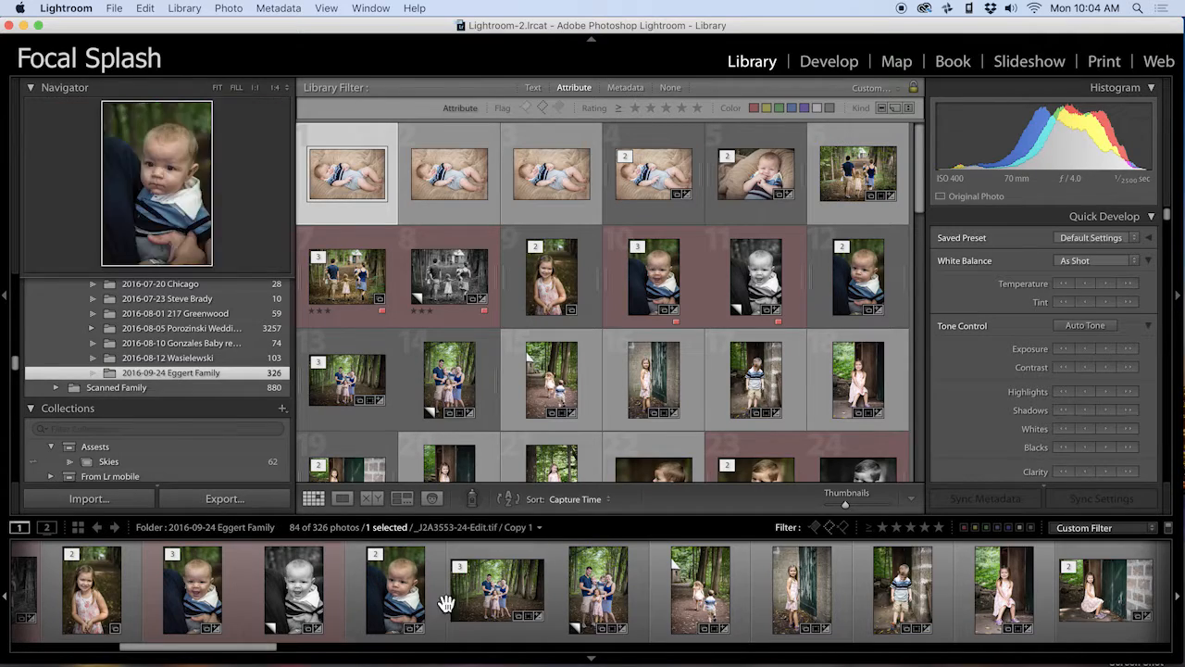
pyautogui.scroll(-10, 528, 606)
pyautogui.scroll(-20, 526, 607)
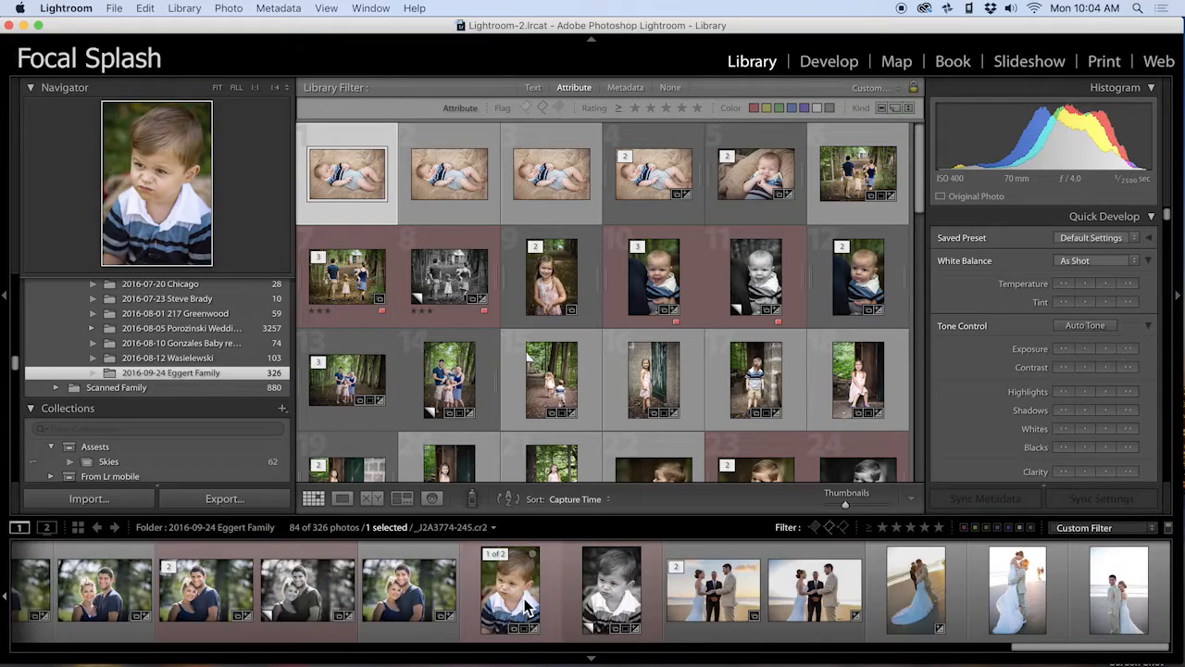
pyautogui.scroll(20, 528, 606)
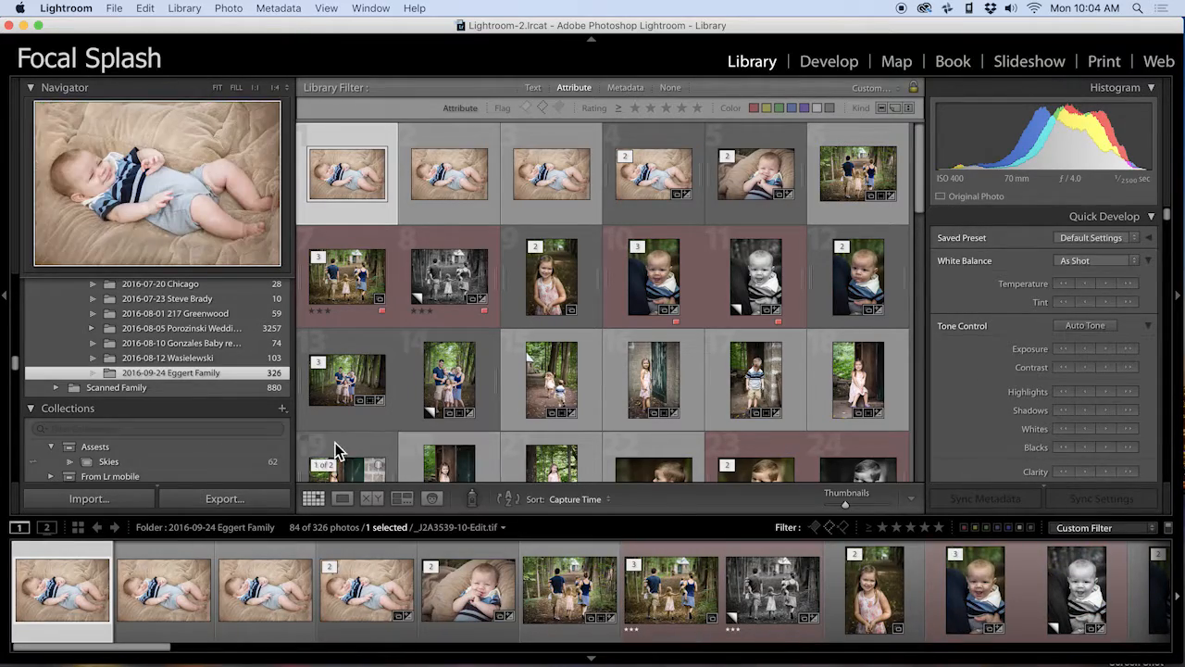
# Examine how the dated client folders are organized under 2016 among the main categories on the Photos 2015 drive.
pyautogui.scroll(10, 204, 373)
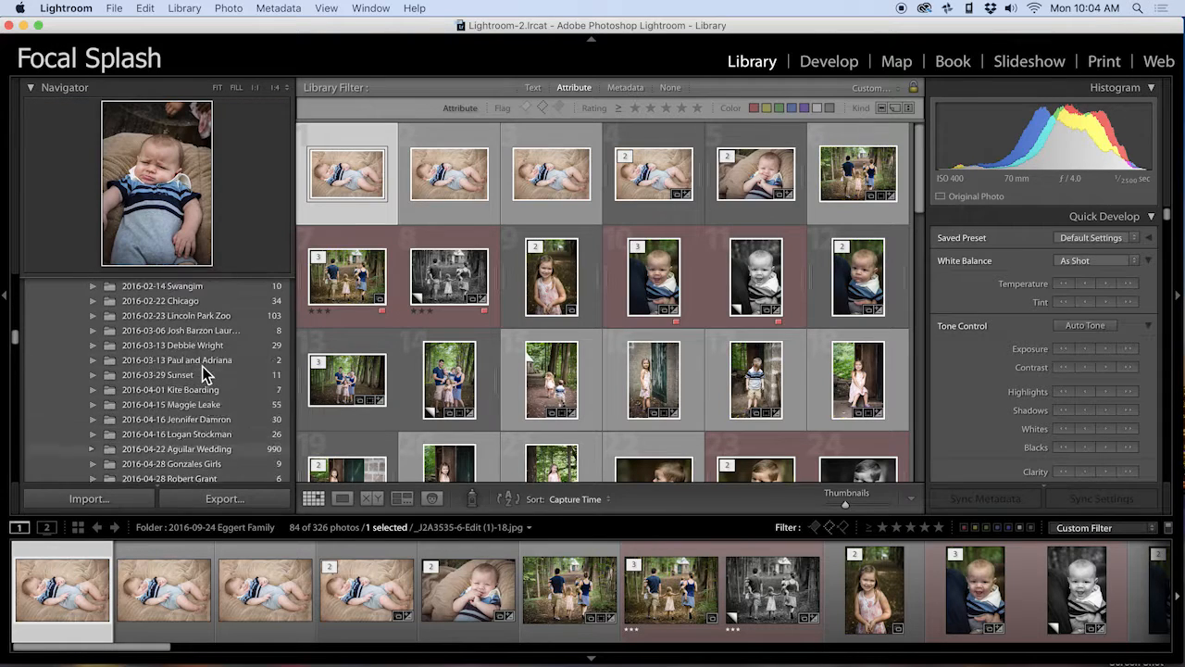
pyautogui.scroll(8, 204, 374)
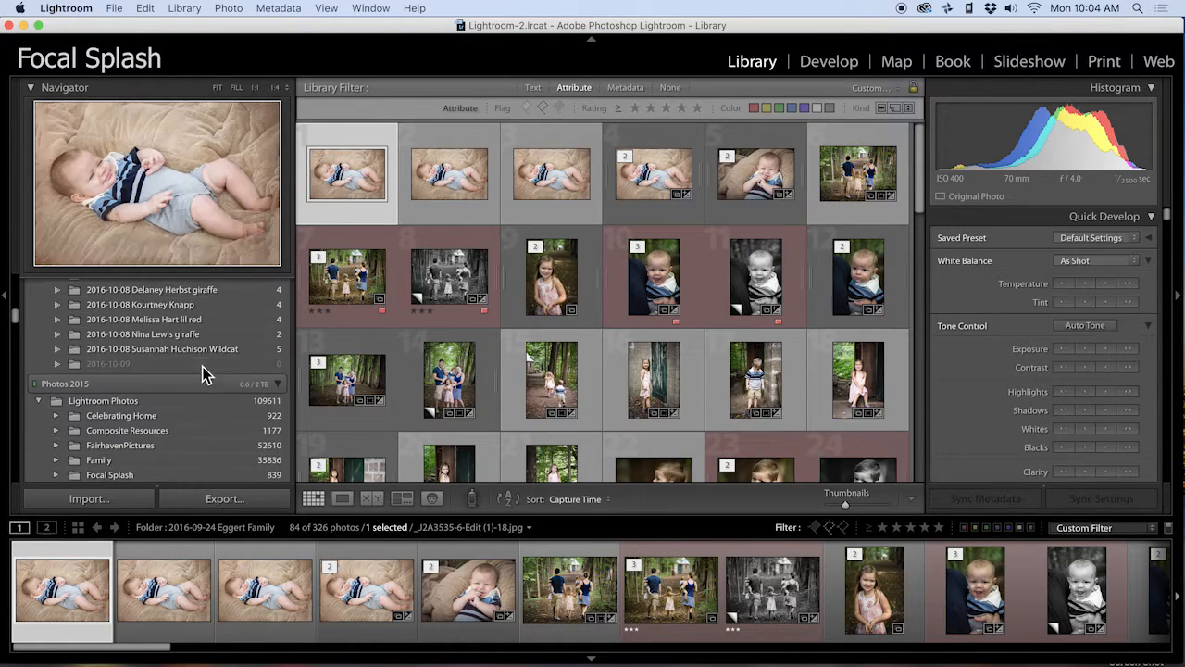
pyautogui.scroll(-11, 204, 375)
pyautogui.scroll(5, 203, 374)
pyautogui.scroll(-2, 204, 374)
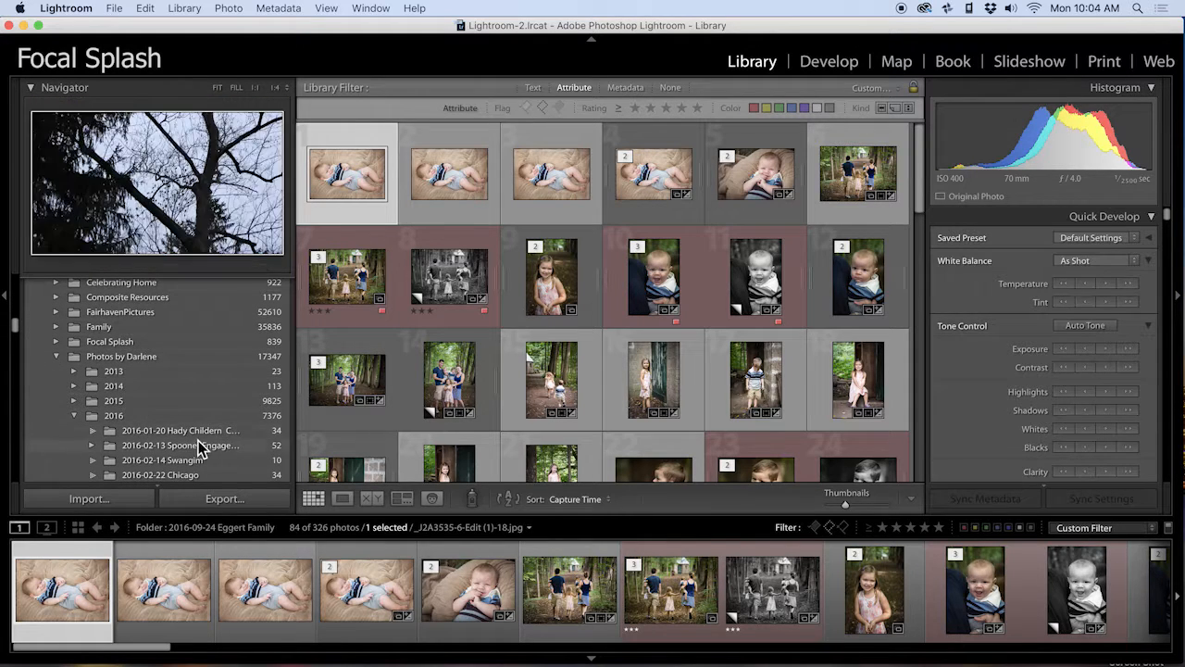
pyautogui.scroll(-1, 202, 449)
pyautogui.scroll(-10, 202, 451)
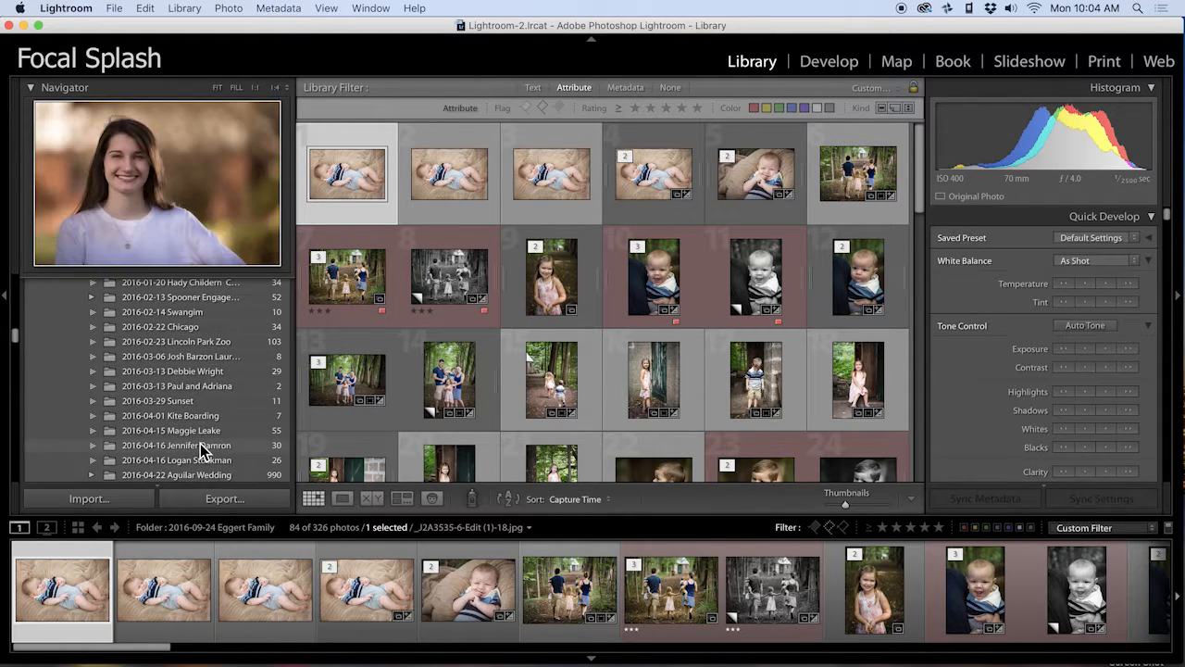
pyautogui.scroll(10, 202, 449)
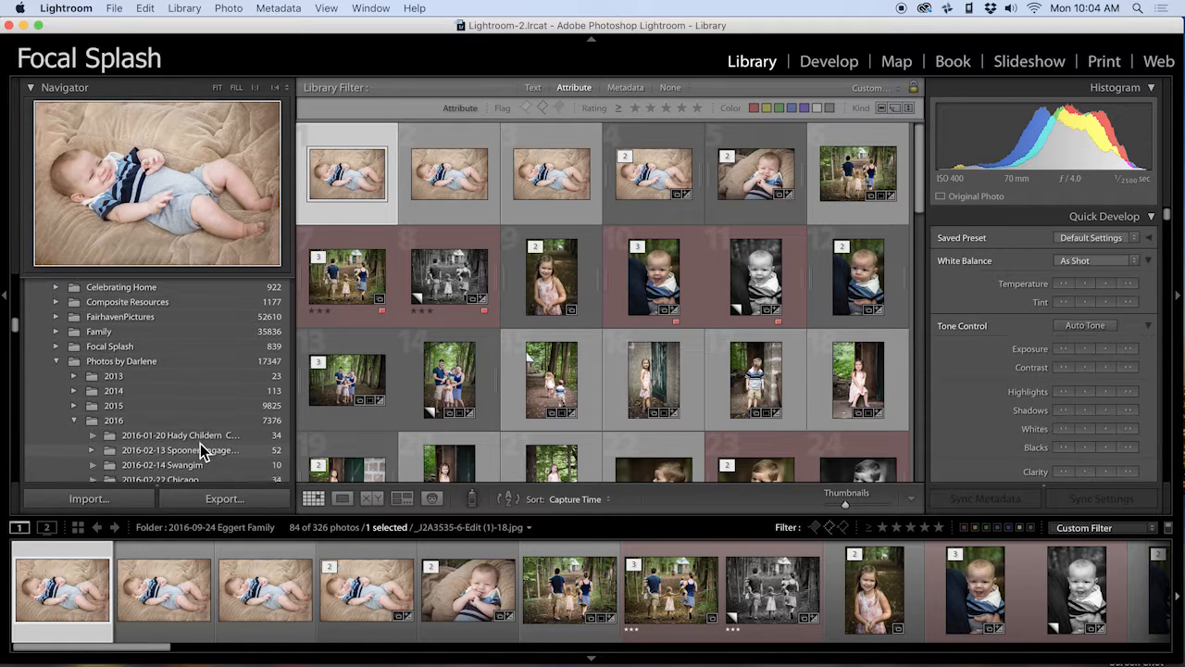
# Expand the FairhavenPictures folder and its 2016 subfolder, and look through the dated event folders inside.
pyautogui.click(55, 319)
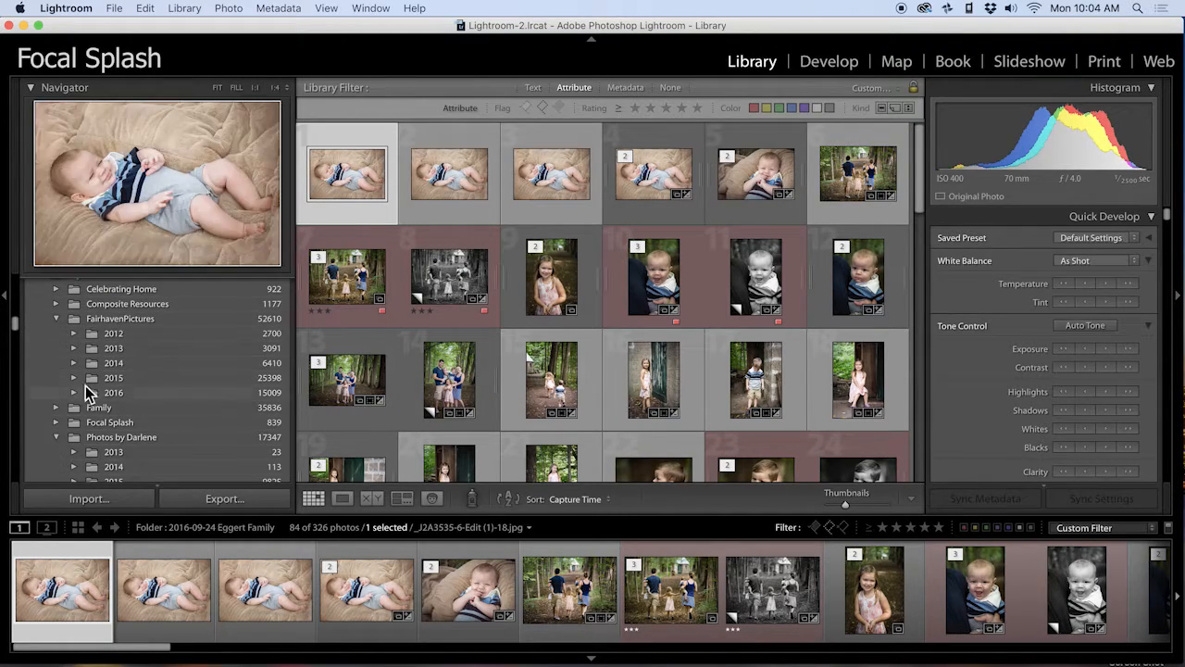
pyautogui.click(74, 392)
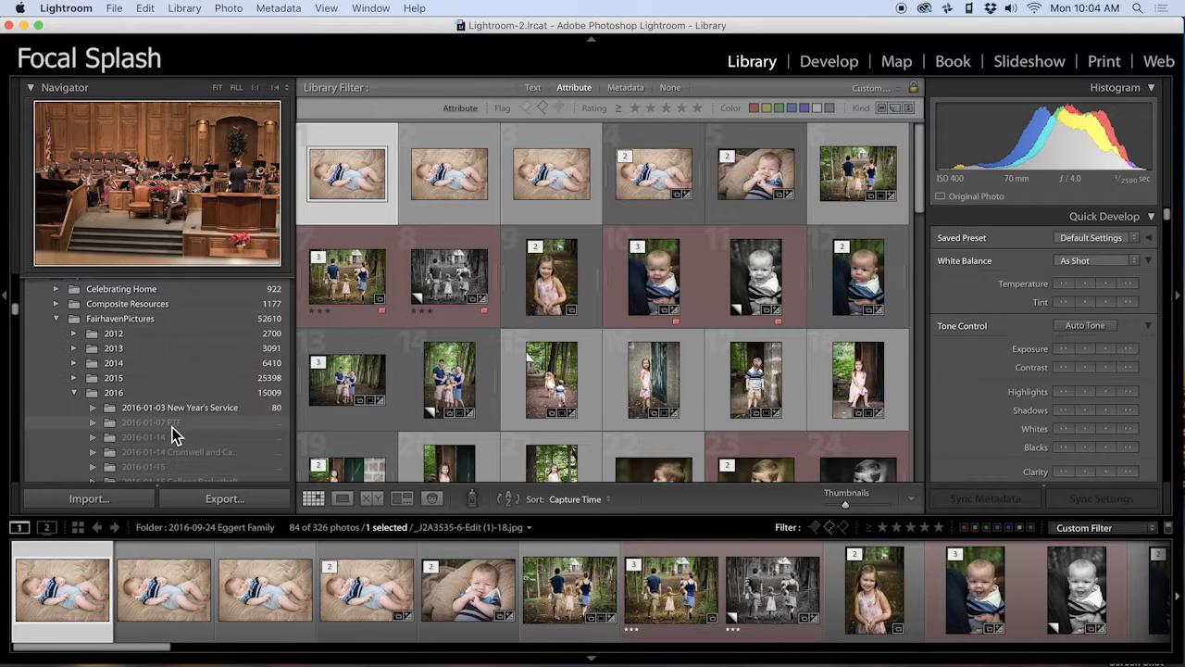
pyautogui.scroll(-5, 166, 431)
pyautogui.scroll(-5, 172, 428)
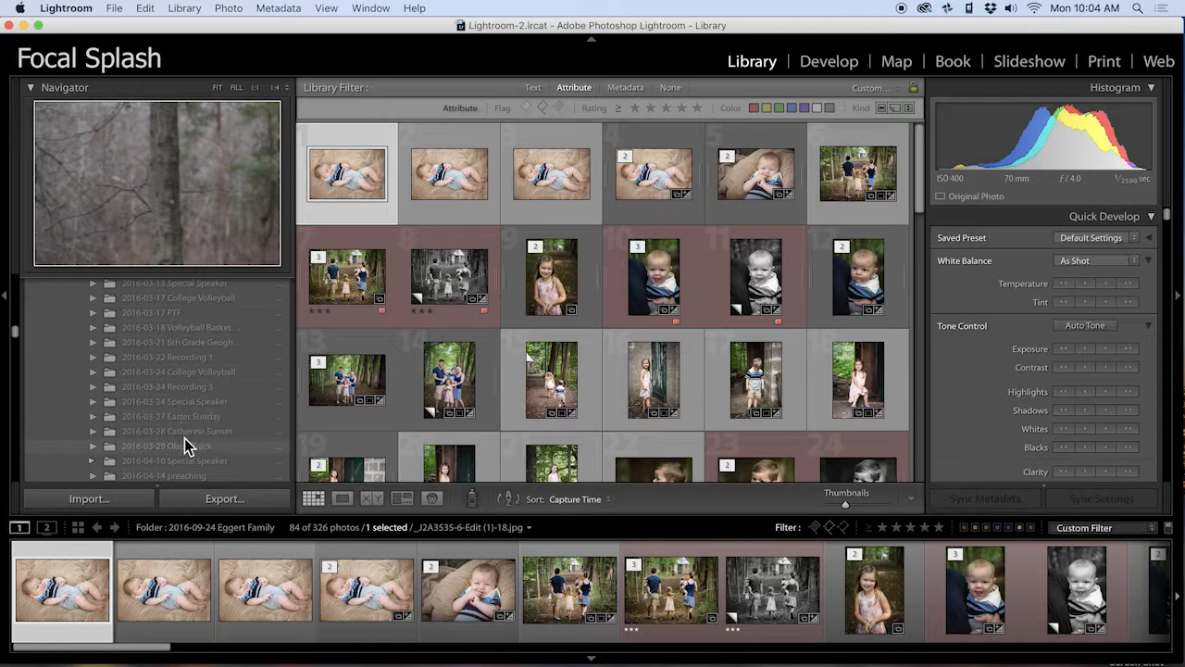
pyautogui.scroll(-6, 184, 438)
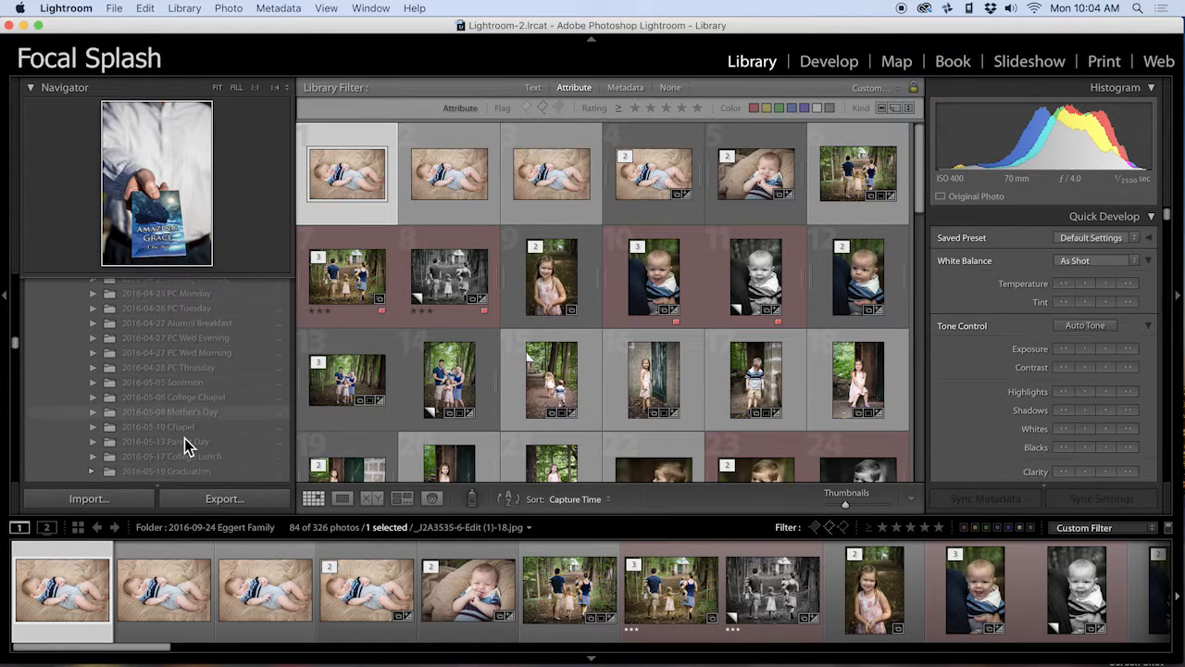
pyautogui.scroll(-1, 184, 445)
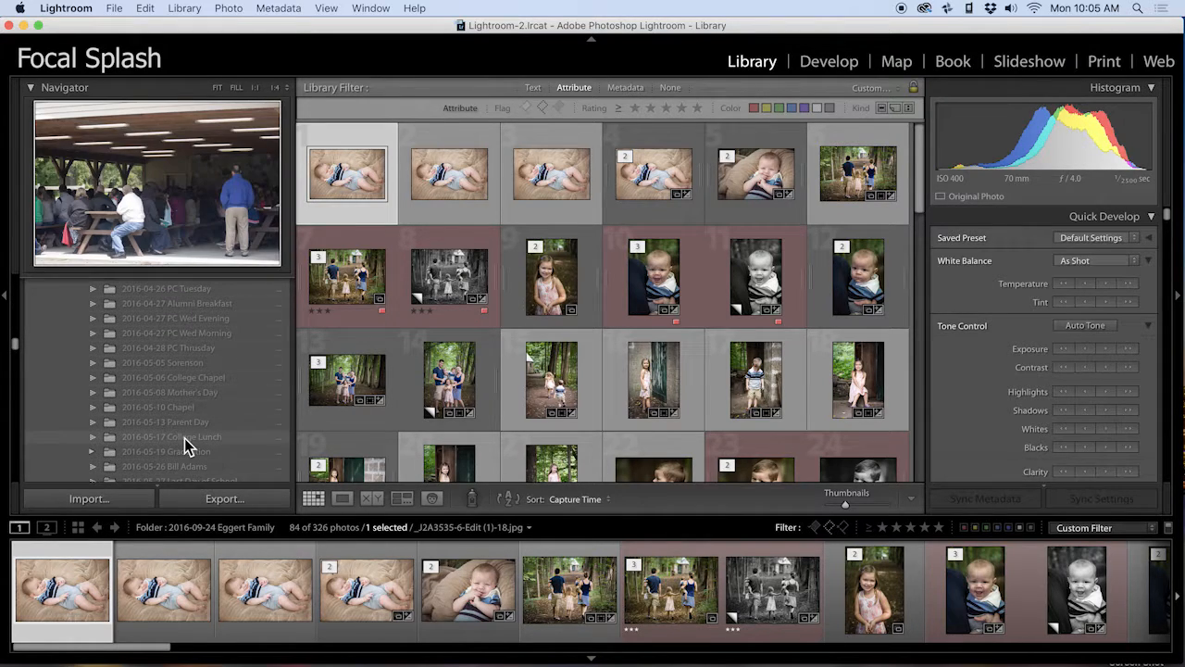
pyautogui.scroll(-6, 184, 438)
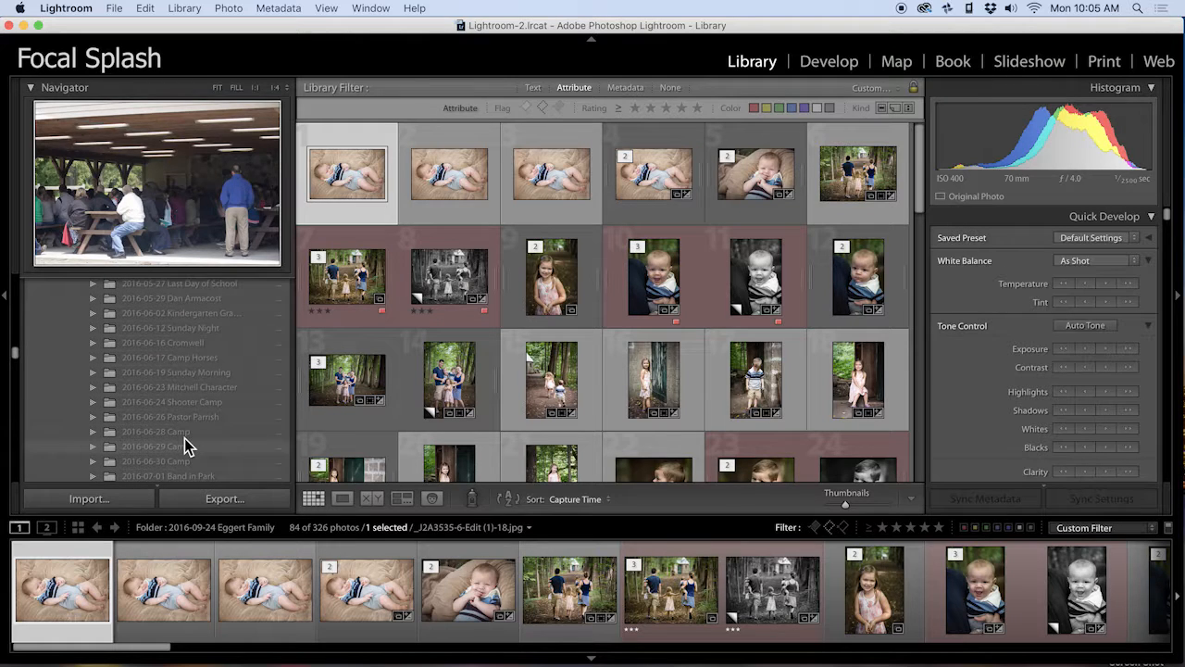
pyautogui.scroll(-4, 184, 438)
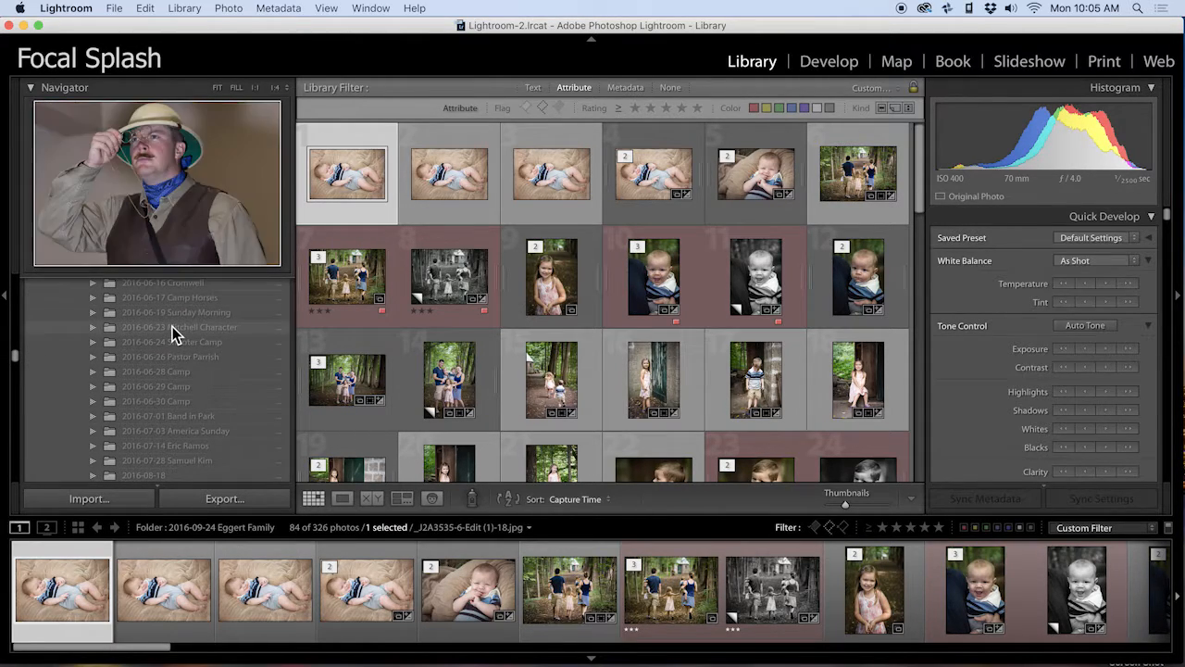
pyautogui.scroll(10, 174, 334)
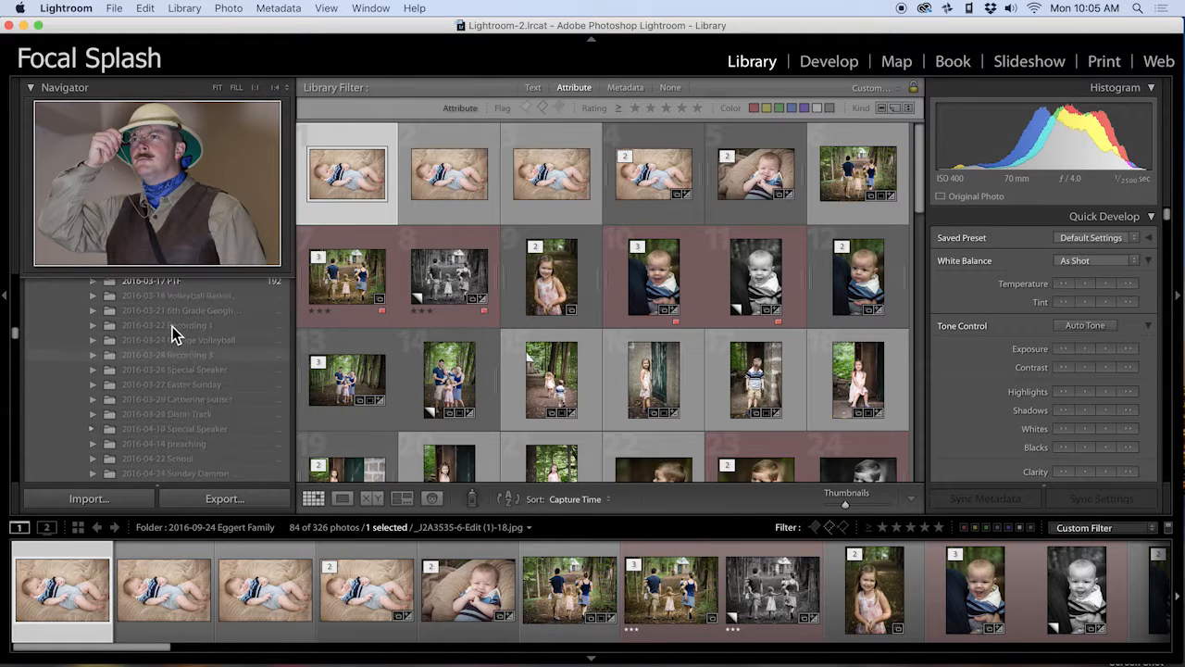
pyautogui.scroll(-15, 174, 334)
pyautogui.scroll(2, 174, 333)
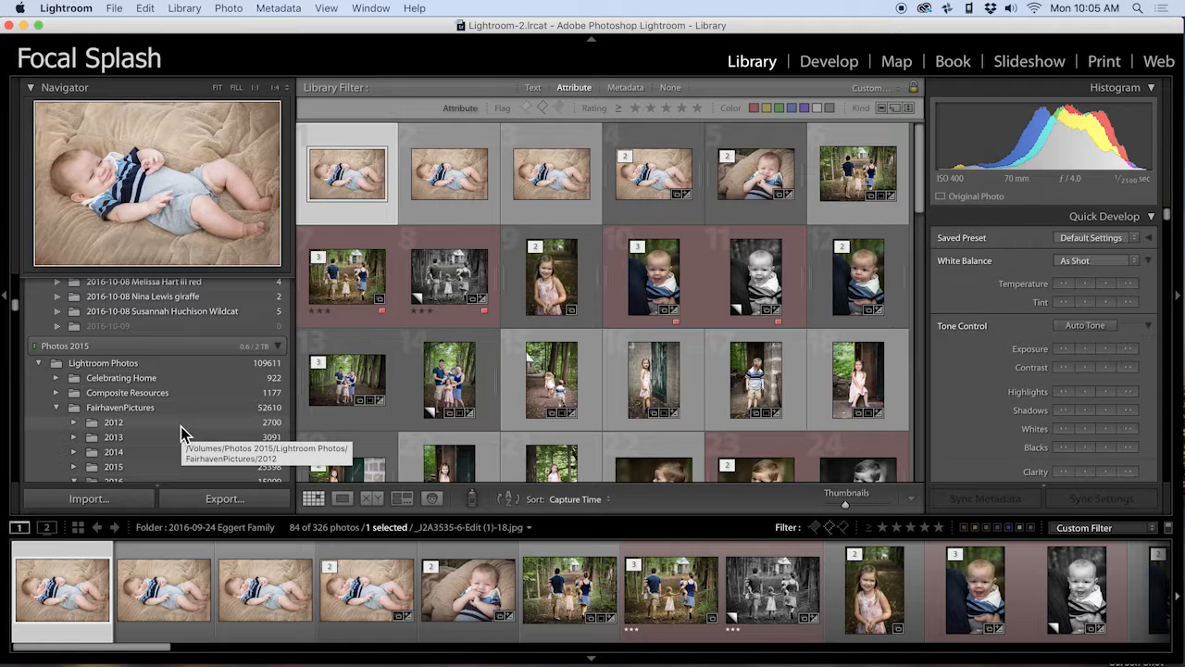
# Return to the 2016 folder on Macintosh HD and display the photos in its 2016-08-13 subfolder.
pyautogui.scroll(5, 205, 400)
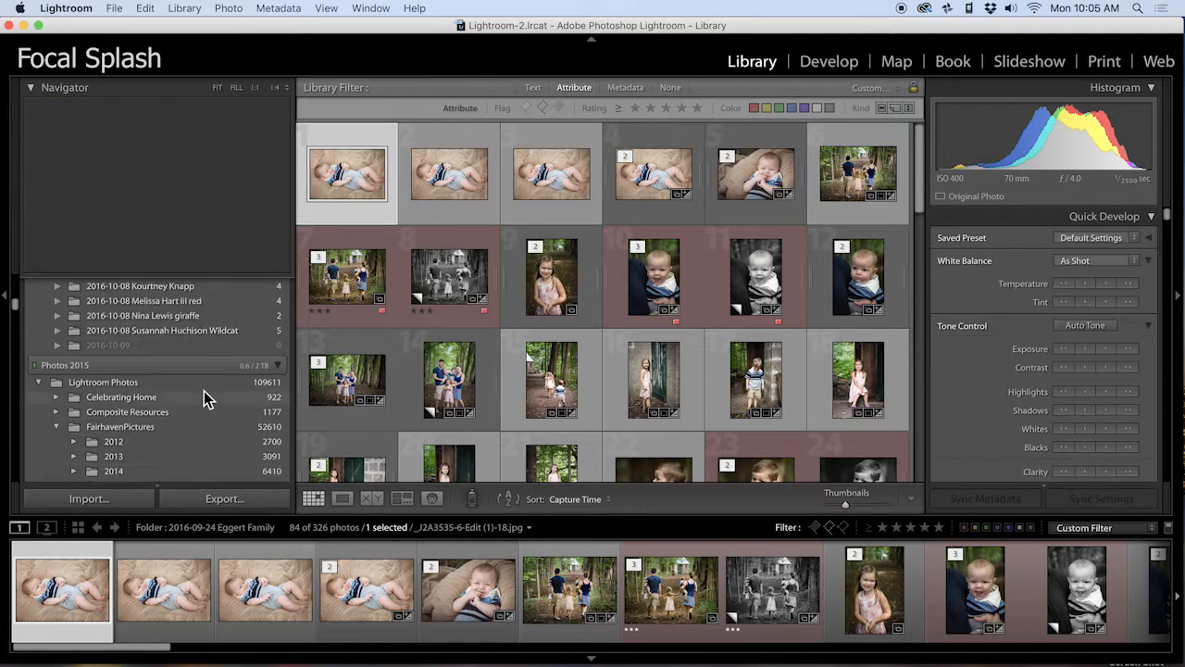
pyautogui.scroll(10, 205, 398)
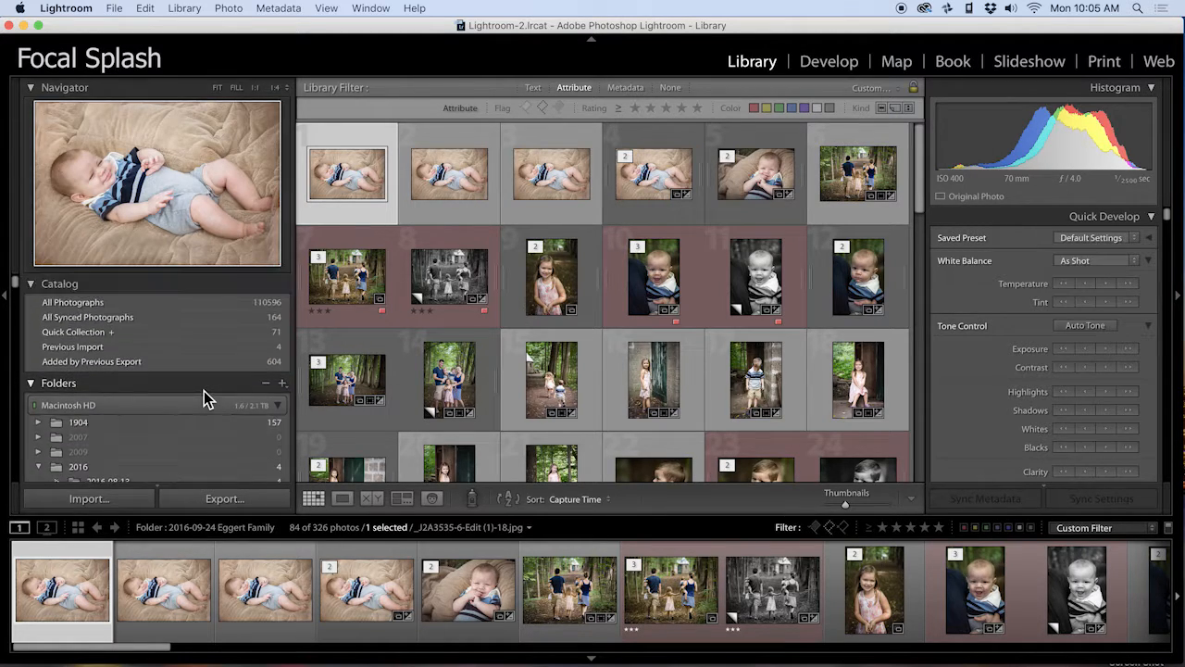
pyautogui.scroll(-5, 187, 421)
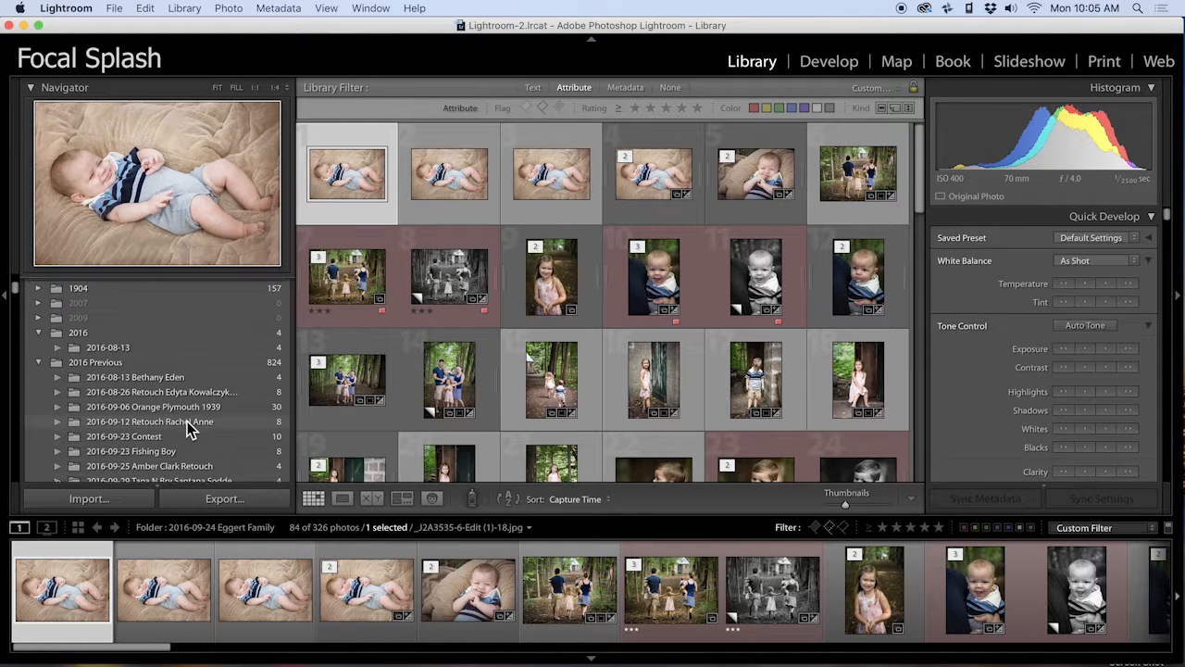
pyautogui.click(150, 346)
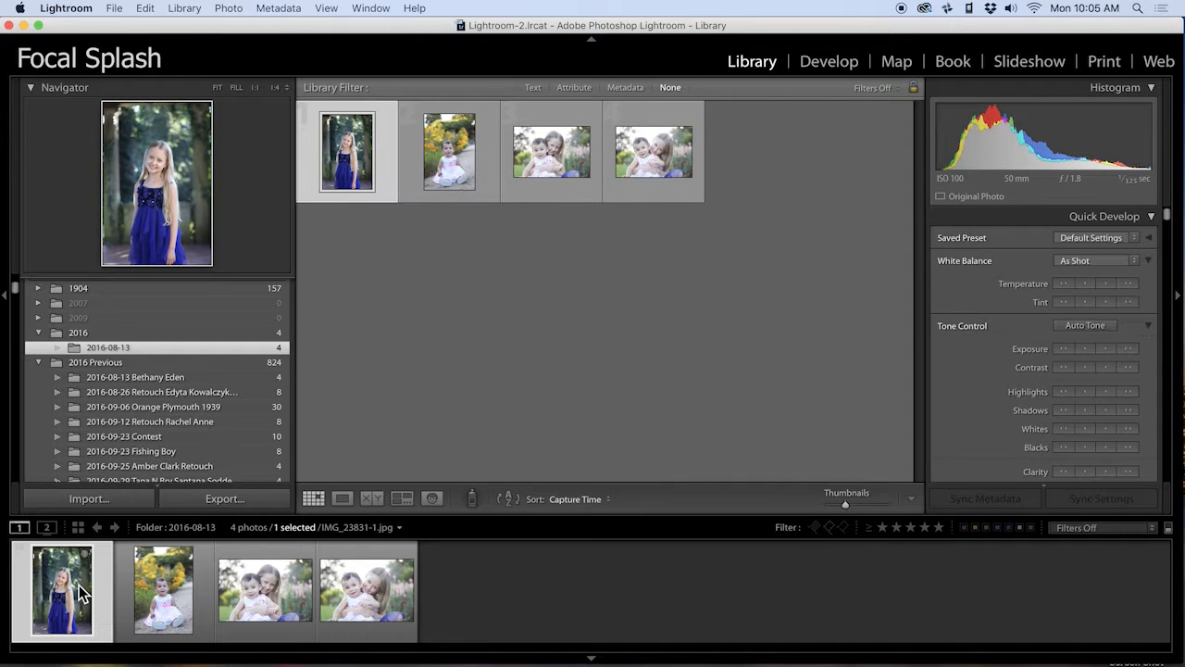
# Browse the photos in the 2016-08-13 folder, enlarging the portrait of the girl in the blue dress before returning to the grid.
pyautogui.press('Right')
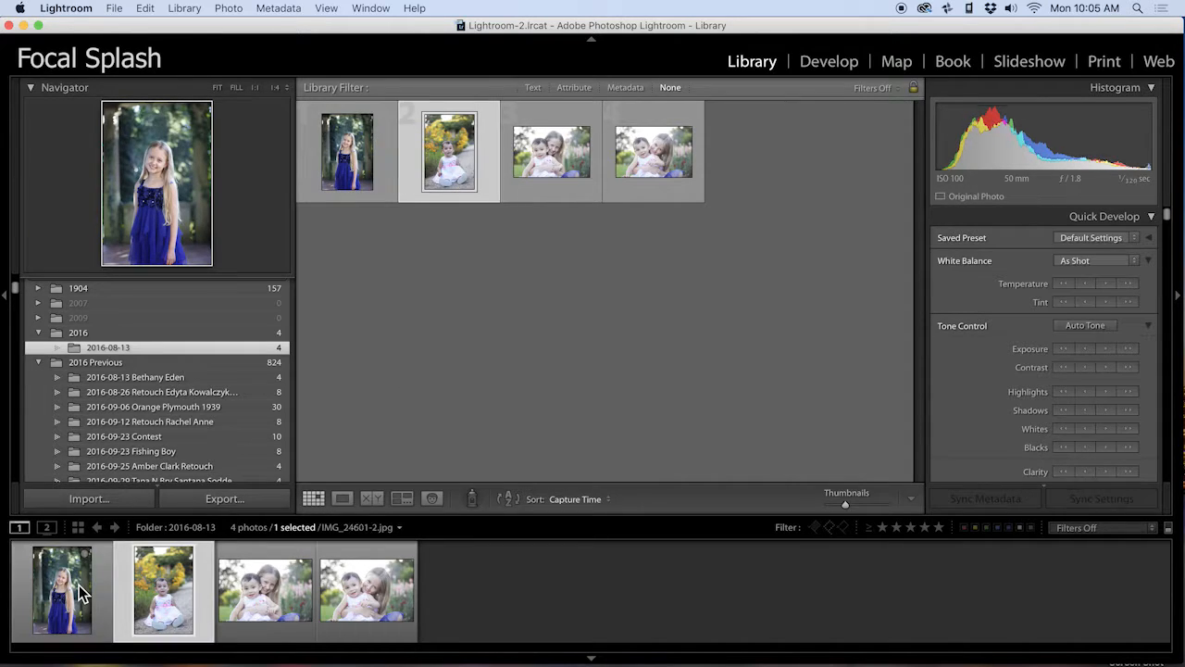
pyautogui.press('Right')
pyautogui.press('Right')
pyautogui.press('Left')
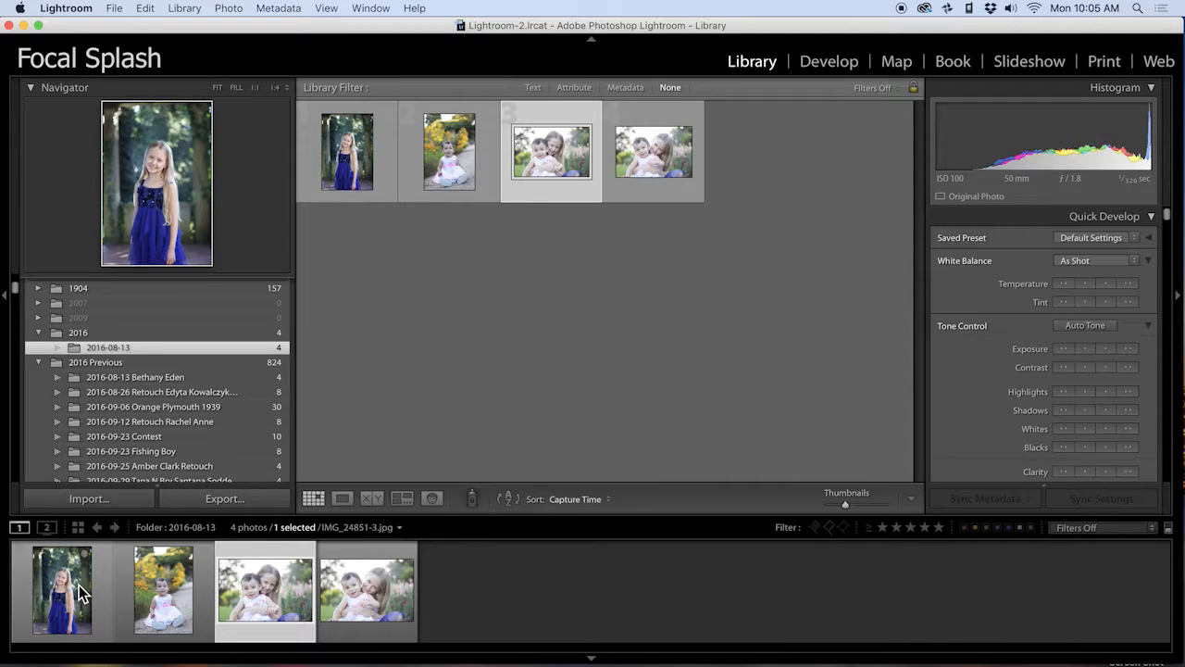
pyautogui.doubleClick(335, 153)
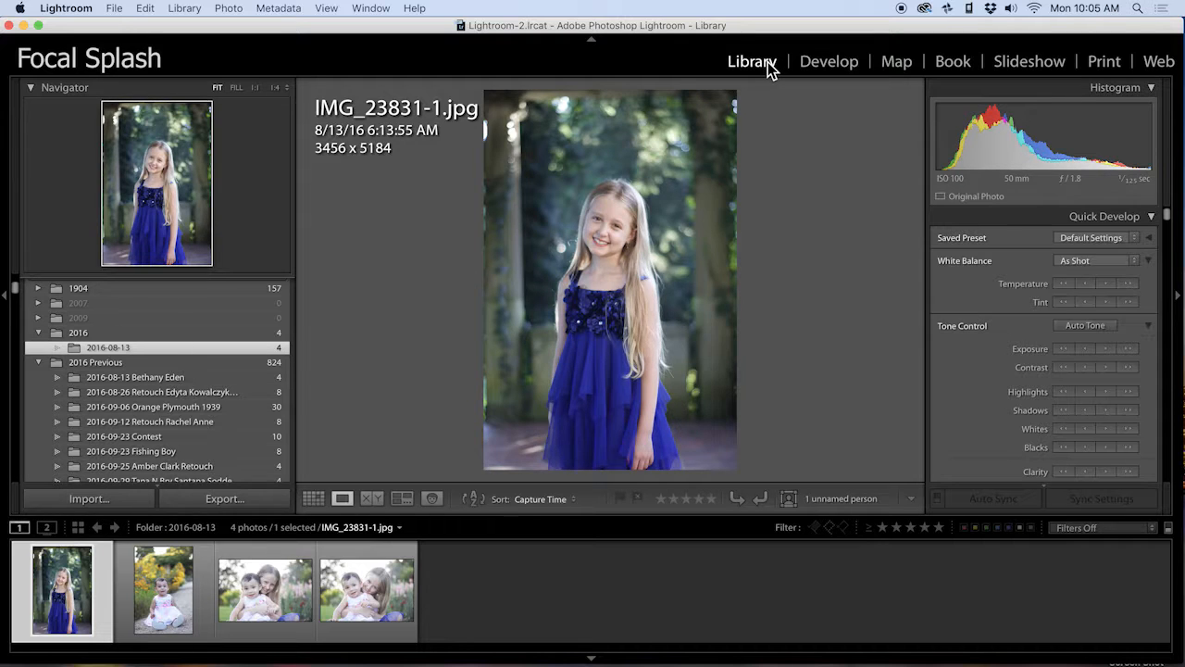
pyautogui.press('g')
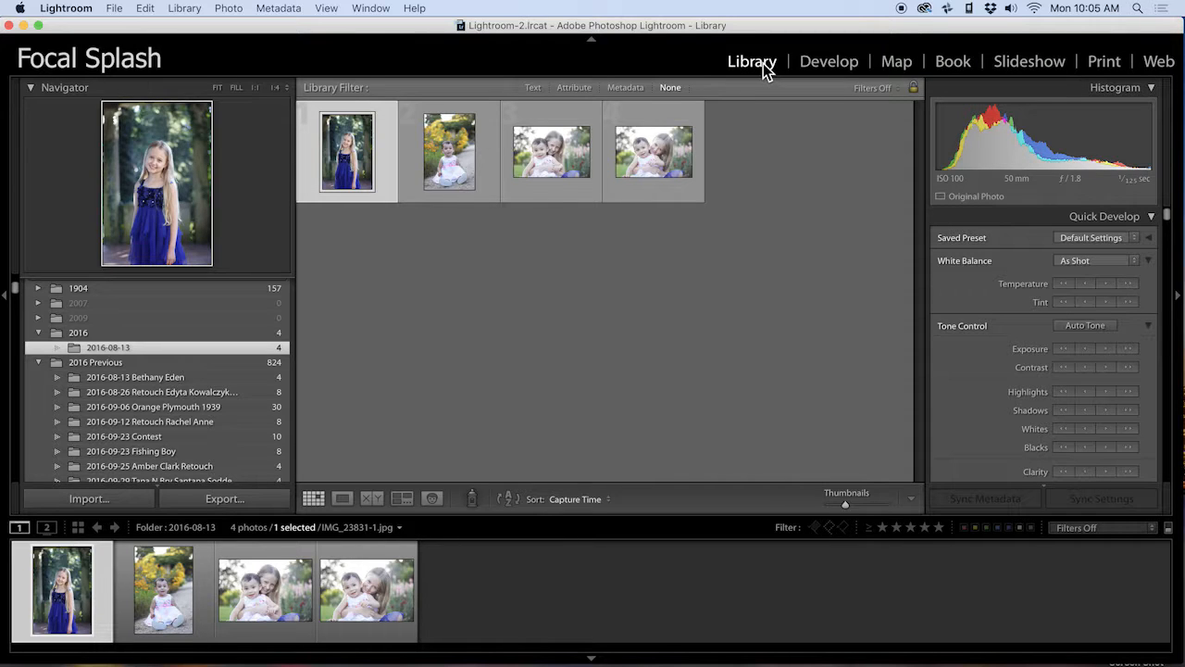
# Enlarge the blue-dress portrait, switch between the grid and single-photo views, and move forward through the folder's photos.
pyautogui.doubleClick(375, 144)
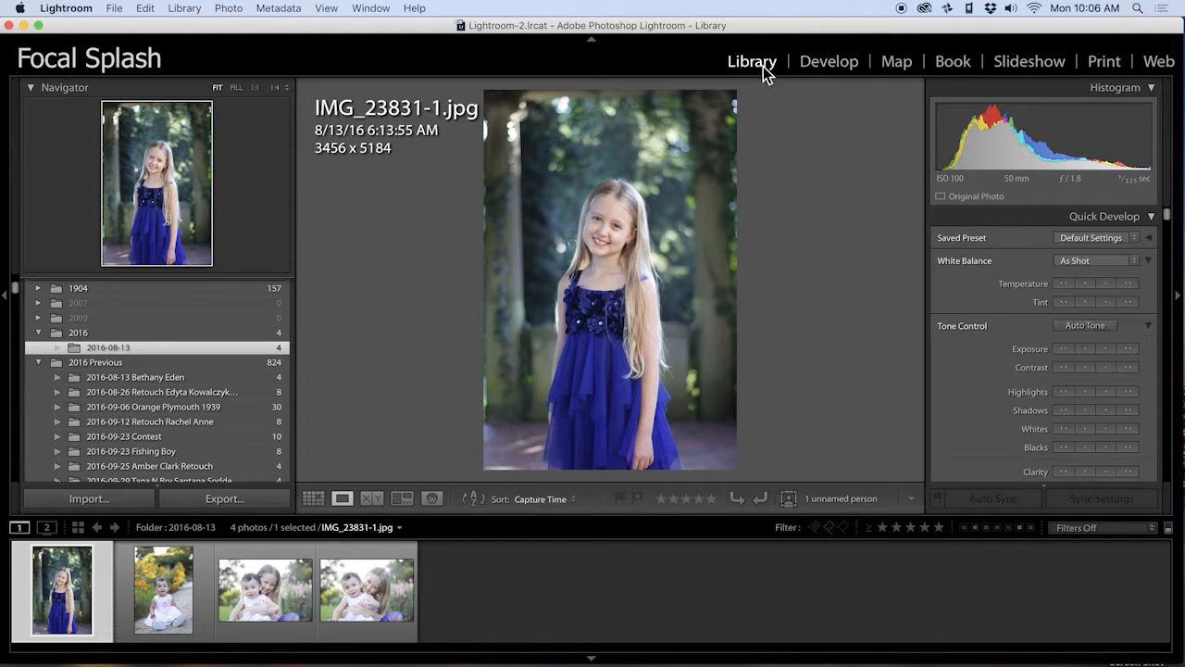
pyautogui.press('g')
pyautogui.press('e')
pyautogui.press('g')
pyautogui.press('e')
pyautogui.press('Right')
pyautogui.press('Right')
pyautogui.press('Right')
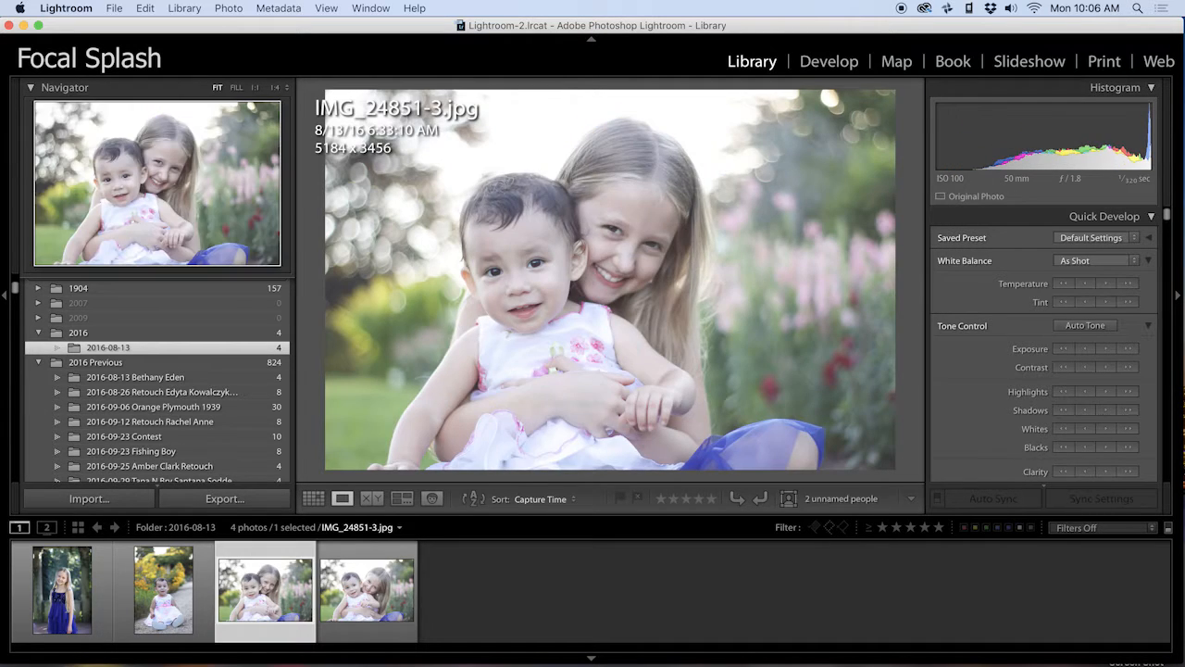
# Compare IMG_24851-3.jpg and IMG_24861-4.jpg by alternating repeatedly between the two enlarged shots.
pyautogui.press('Left')
pyautogui.press('Right')
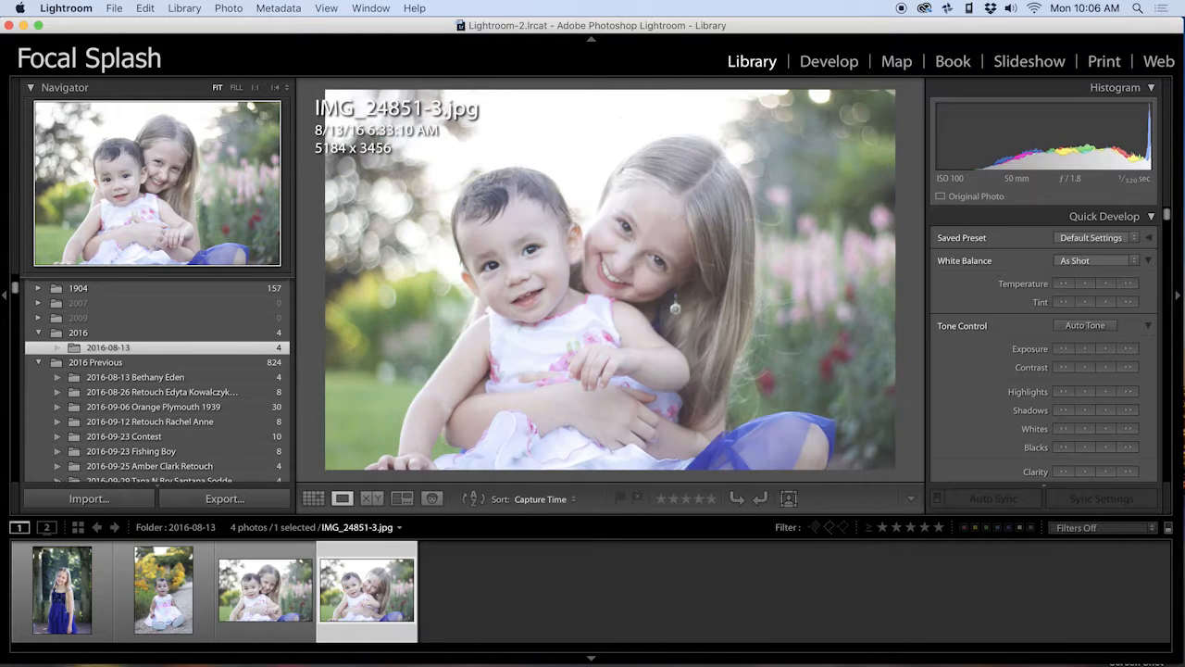
pyautogui.press('Left')
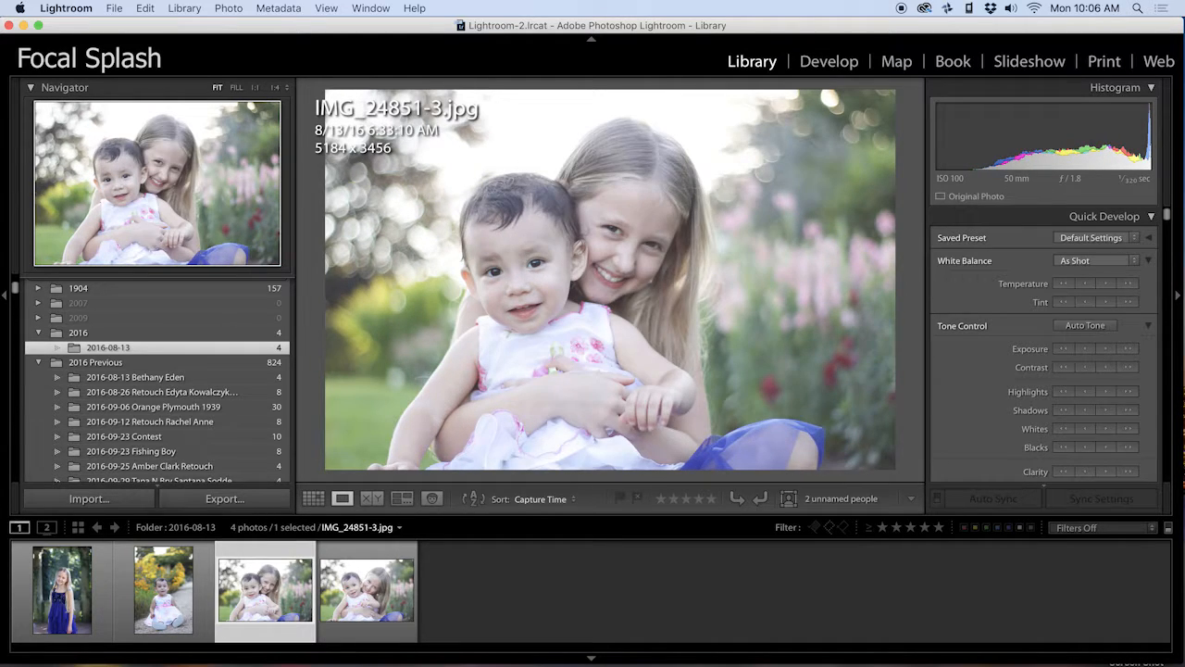
pyautogui.press('Right')
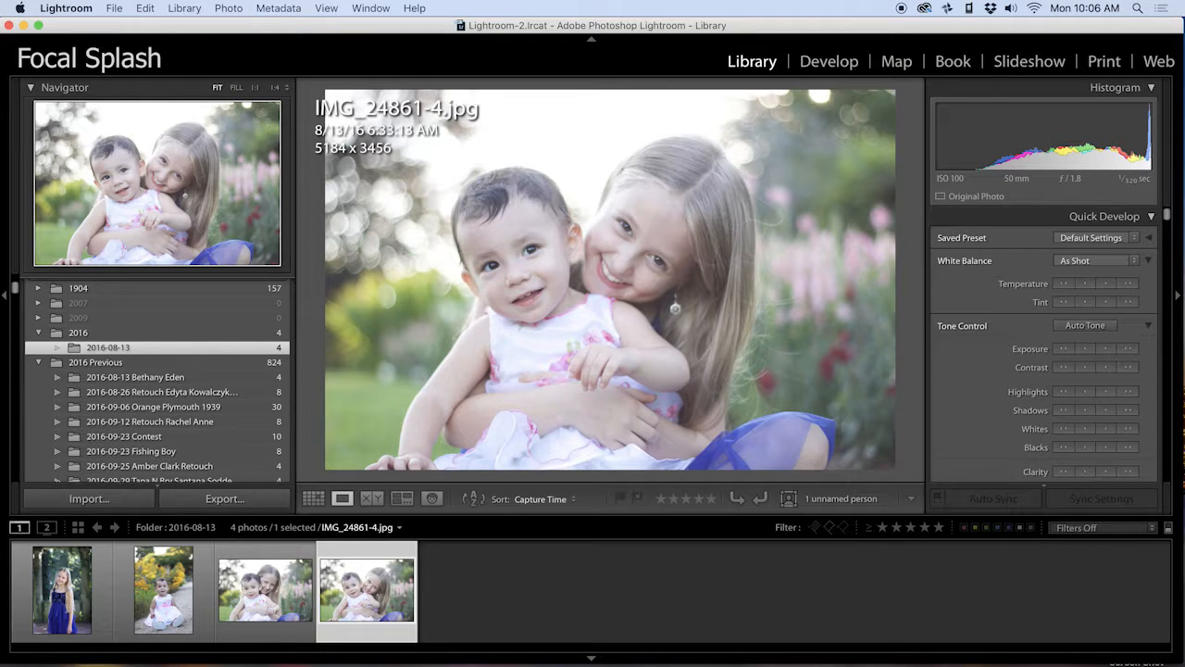
pyautogui.press('Left')
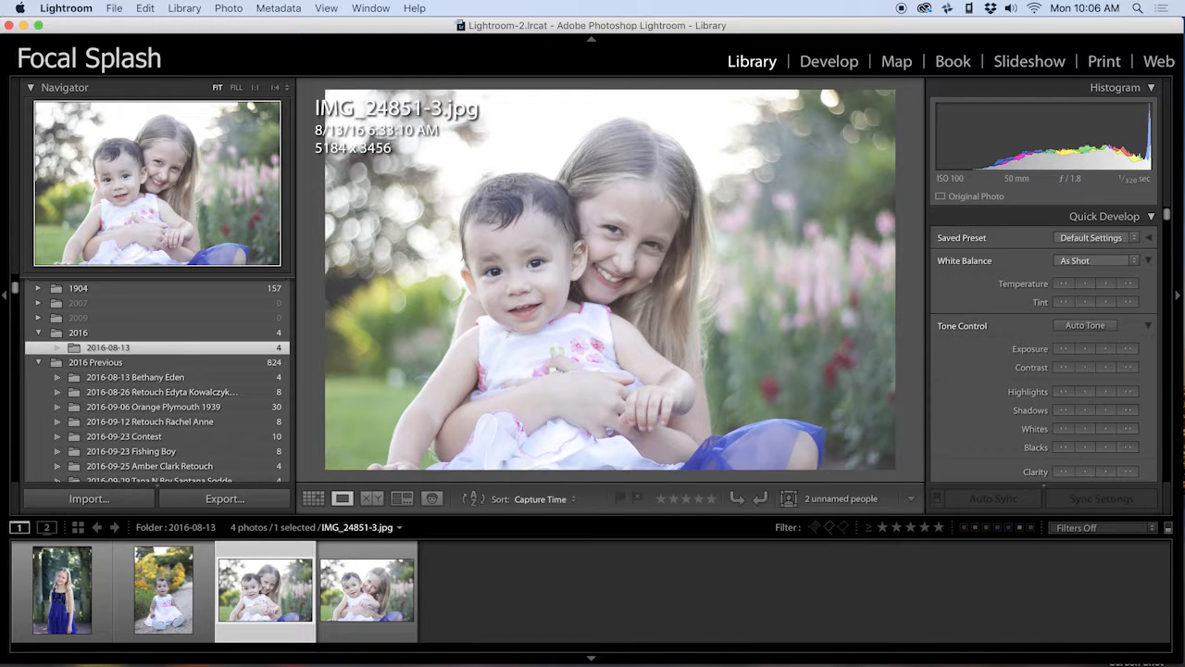
pyautogui.press('Right')
pyautogui.press('Left')
pyautogui.press('Right')
pyautogui.press('Left')
pyautogui.press('Right')
pyautogui.press('Left')
pyautogui.press('Right')
pyautogui.press('Left')
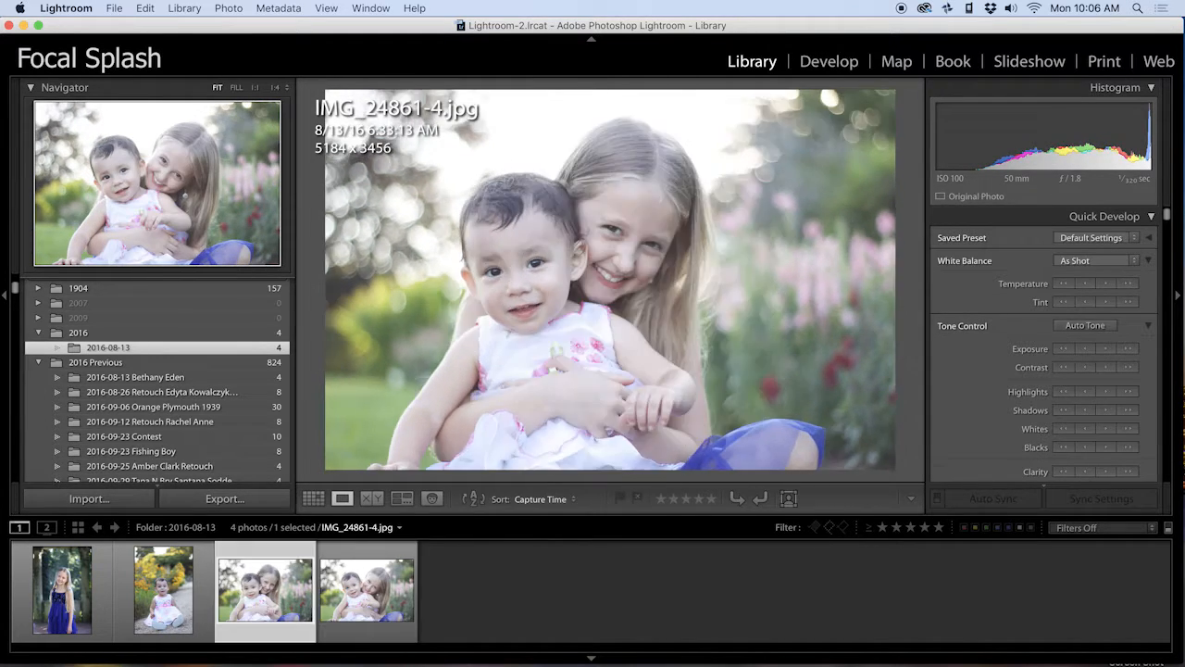
pyautogui.press('Right')
pyautogui.press('Left')
pyautogui.press('Right')
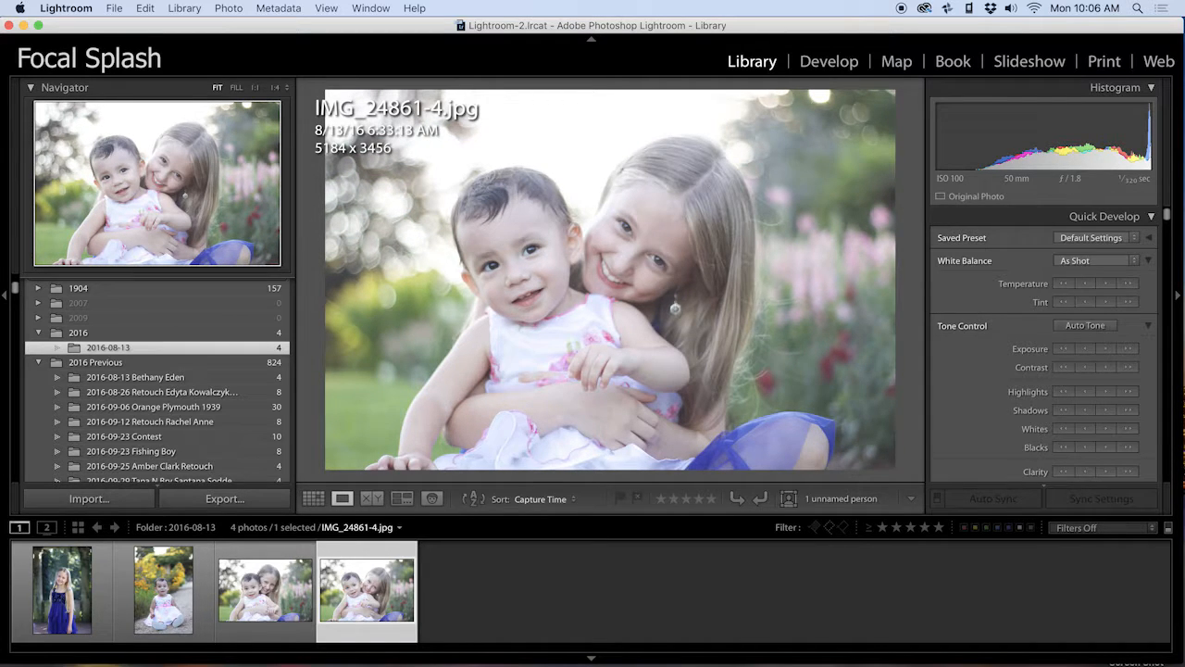
pyautogui.press('Left')
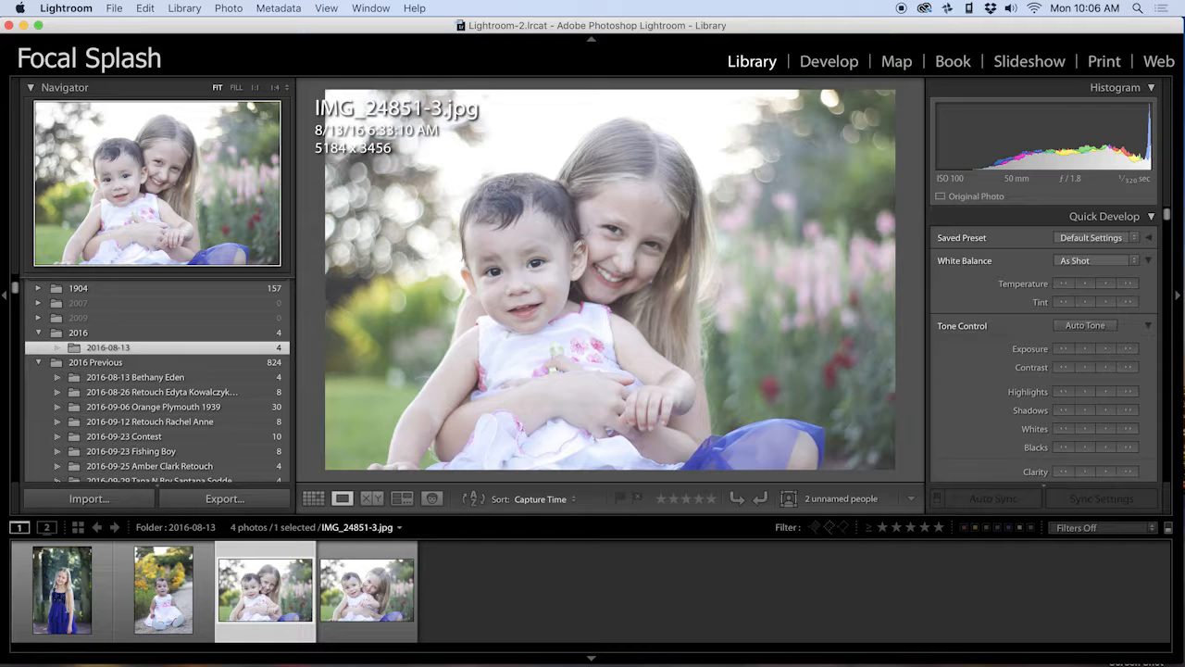
# Flag the blue-dress portrait and IMG_24851-3.jpg as rejected, and filter the filmstrip to show only unflagged photos.
pyautogui.press('Left')
pyautogui.press('Left')
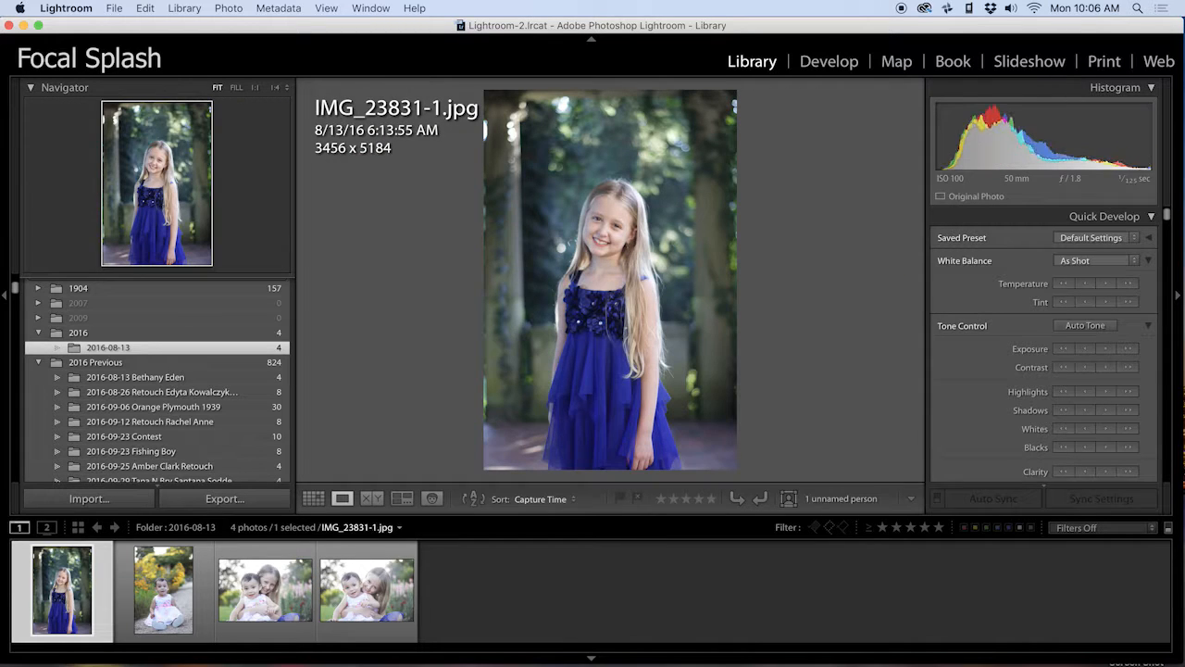
pyautogui.press('x')
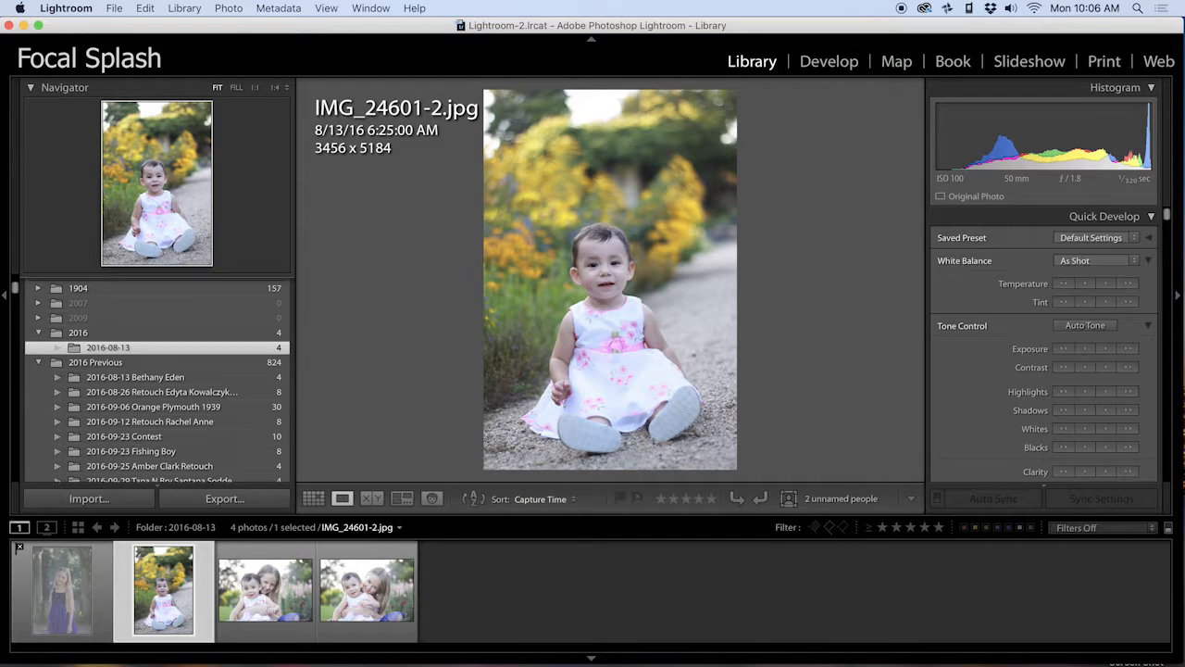
pyautogui.press('Right')
pyautogui.press('x')
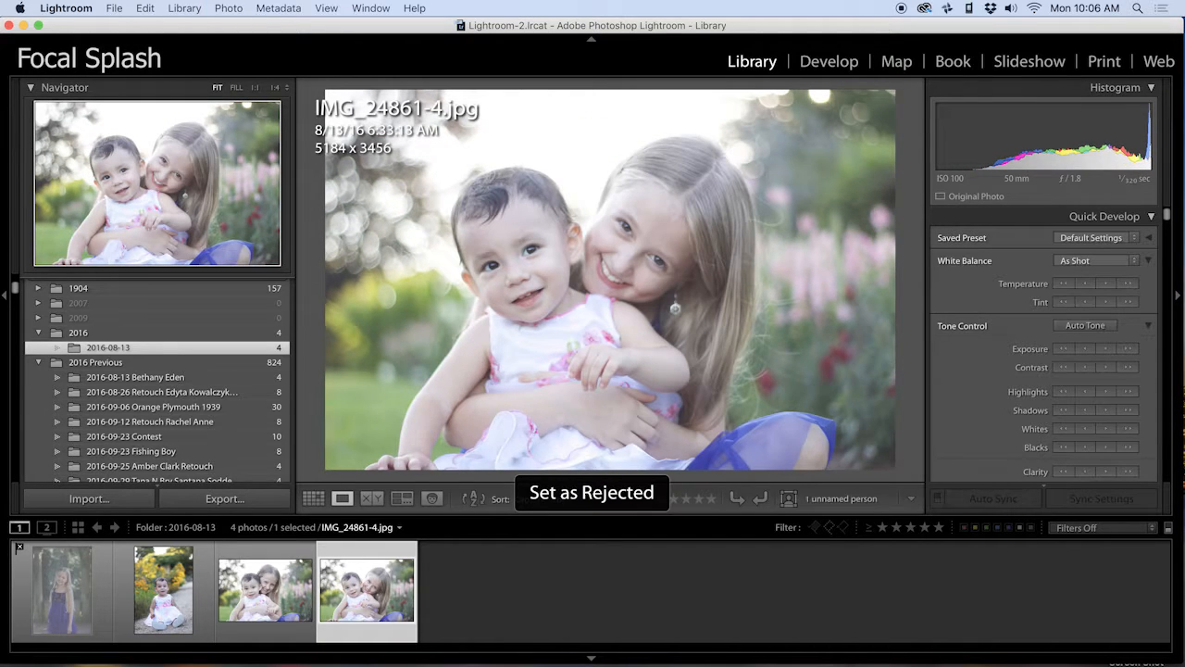
pyautogui.press('Left')
pyautogui.press('Left')
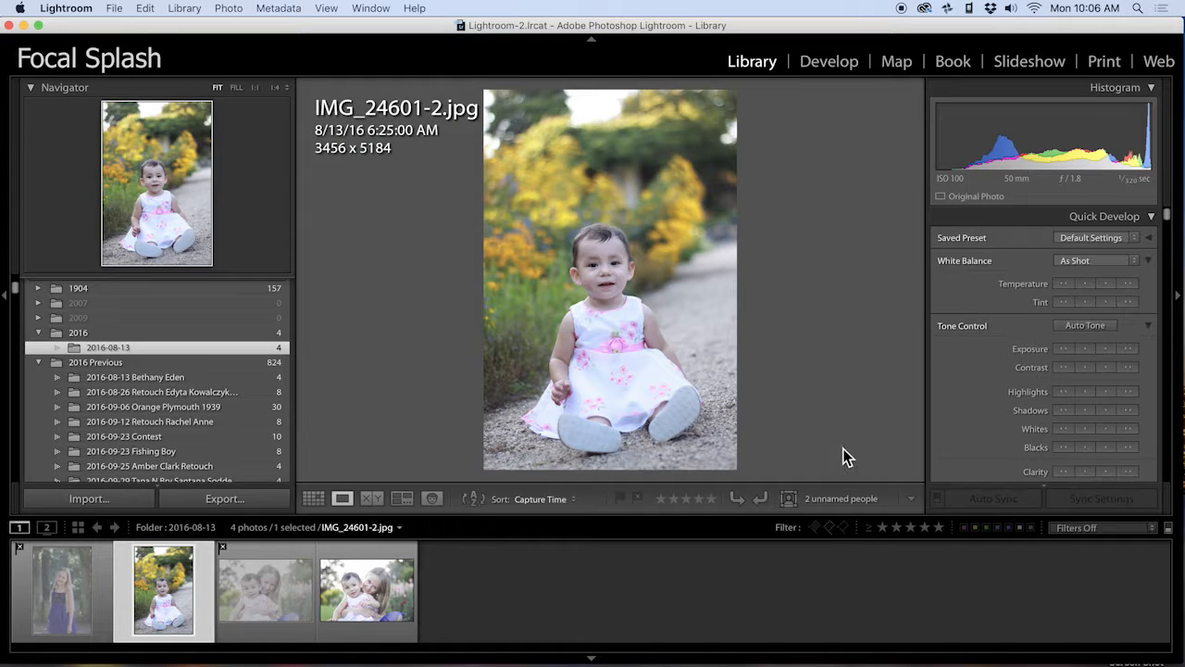
pyautogui.click(828, 527)
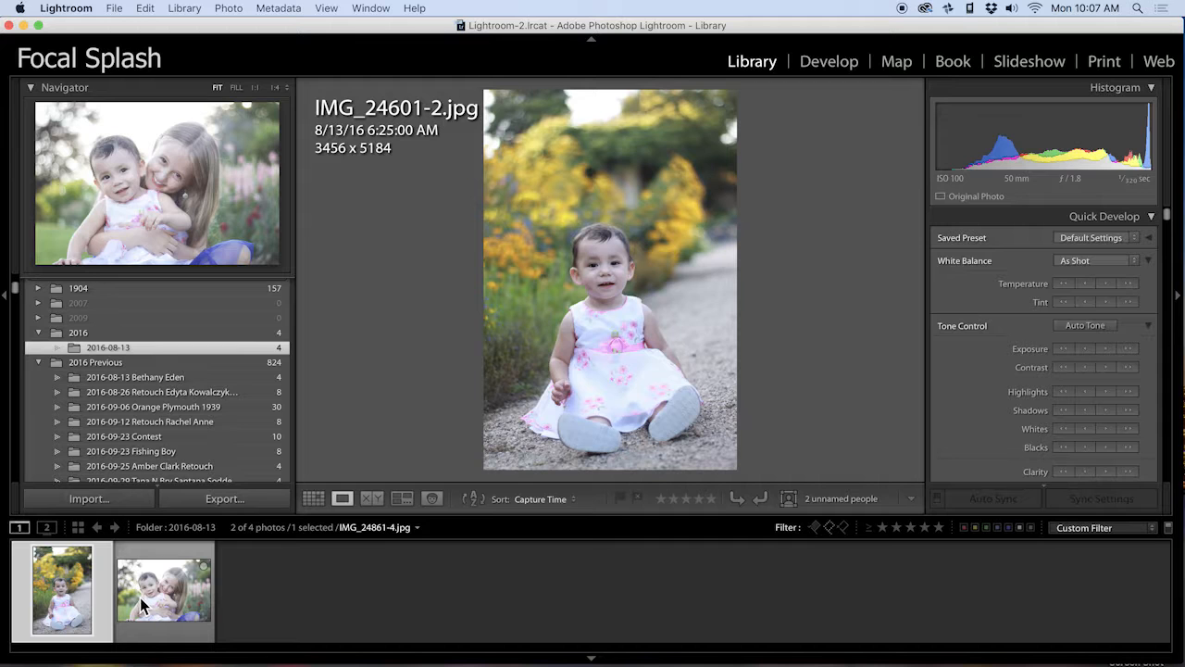
# Undo the flag filter and both rejection flags, going back to the blue-dress portrait.
pyautogui.press('super+z')
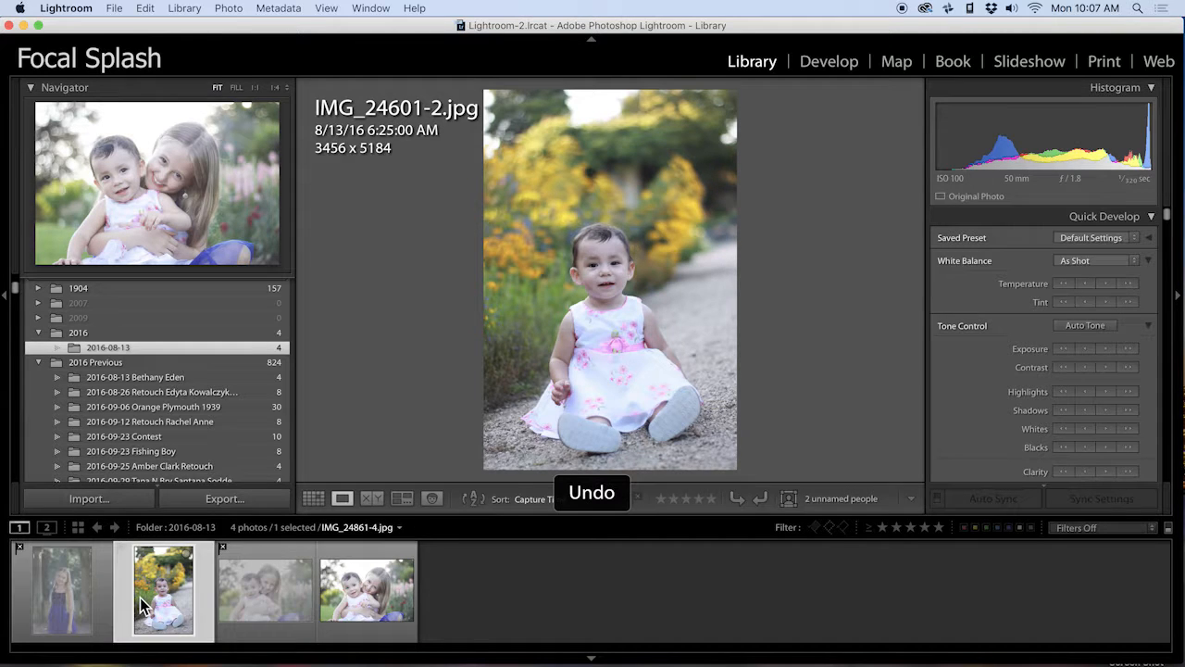
pyautogui.press('super+z')
pyautogui.press('super+z')
pyautogui.press('super+z')
pyautogui.press('super+z')
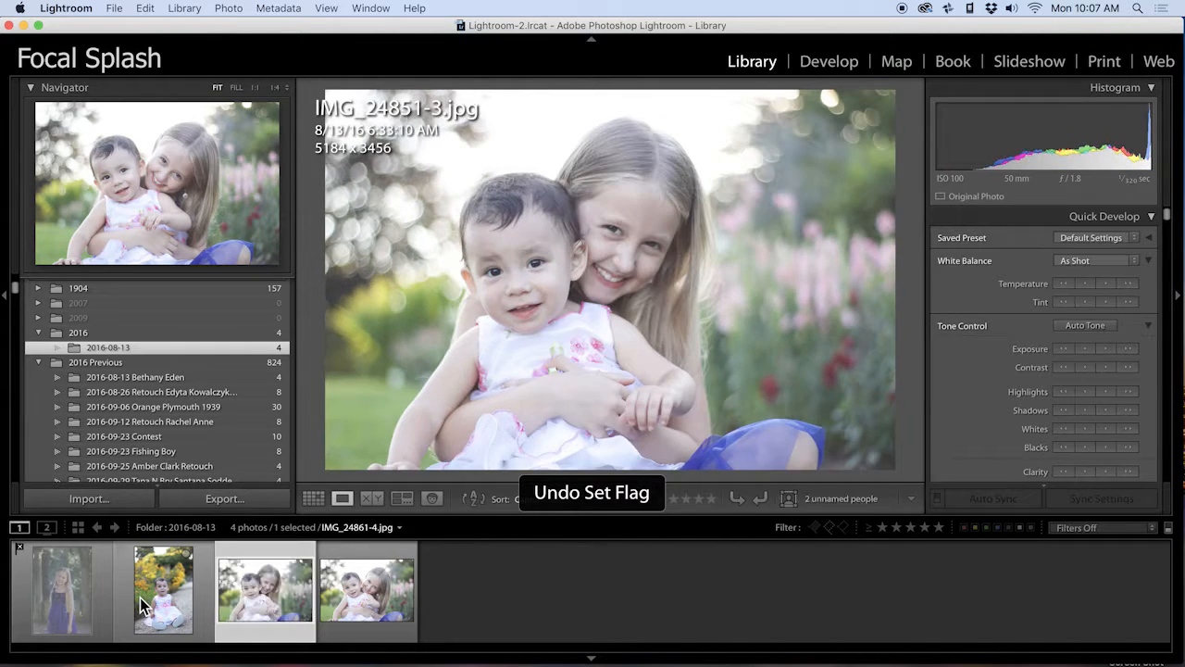
pyautogui.press('super+z')
pyautogui.press('super+z')
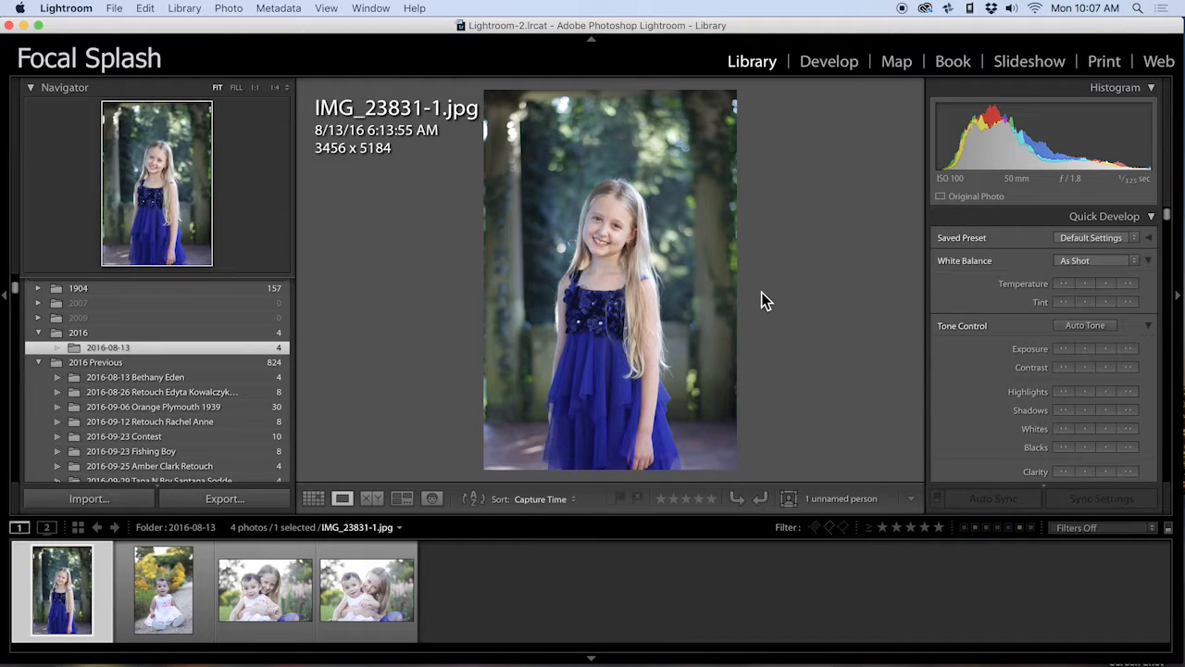
# Open the blue-dress portrait in the Develop module and apply Auto white balance and Auto tone.
pyautogui.click(829, 62)
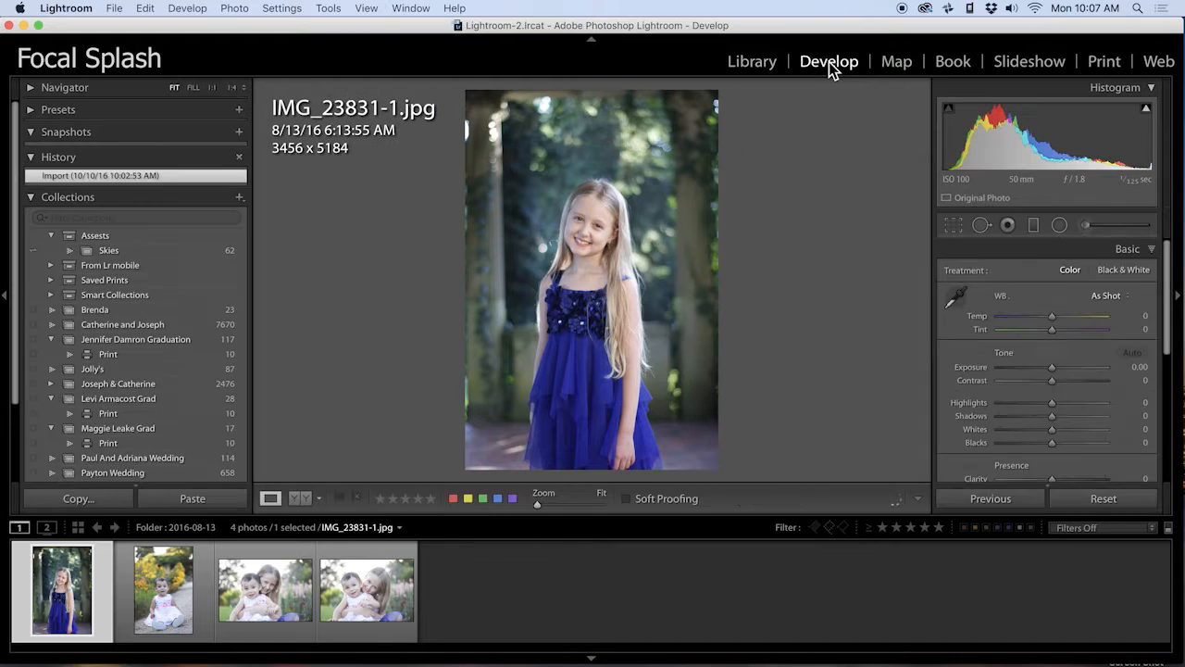
pyautogui.click(750, 62)
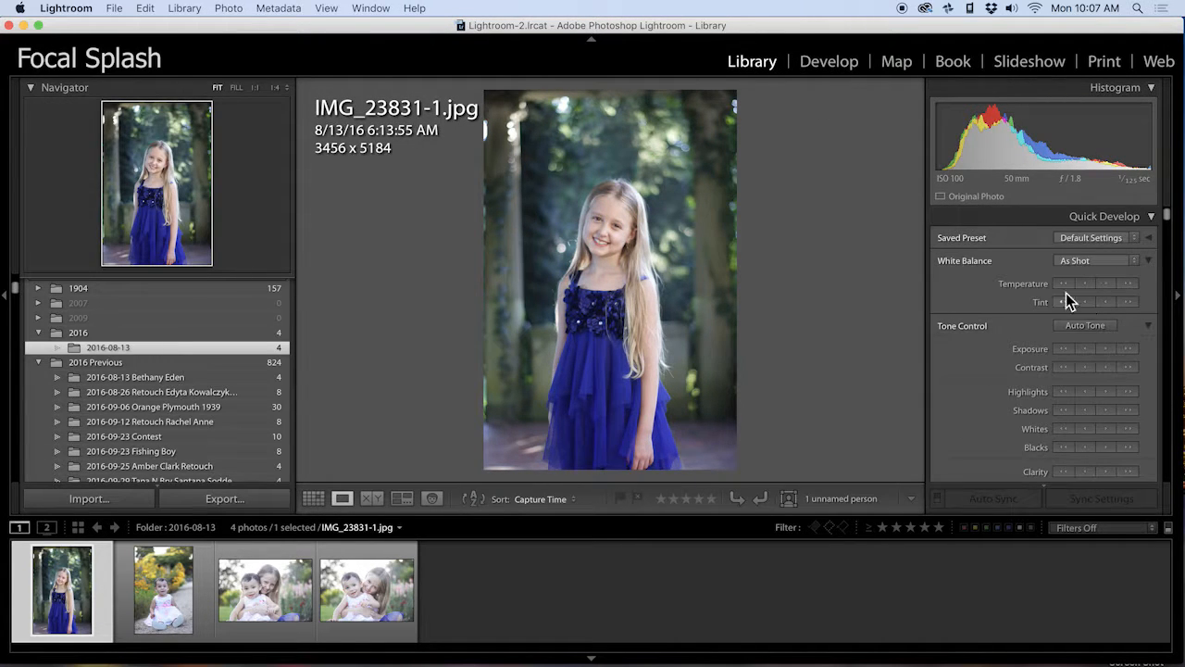
pyautogui.click(829, 62)
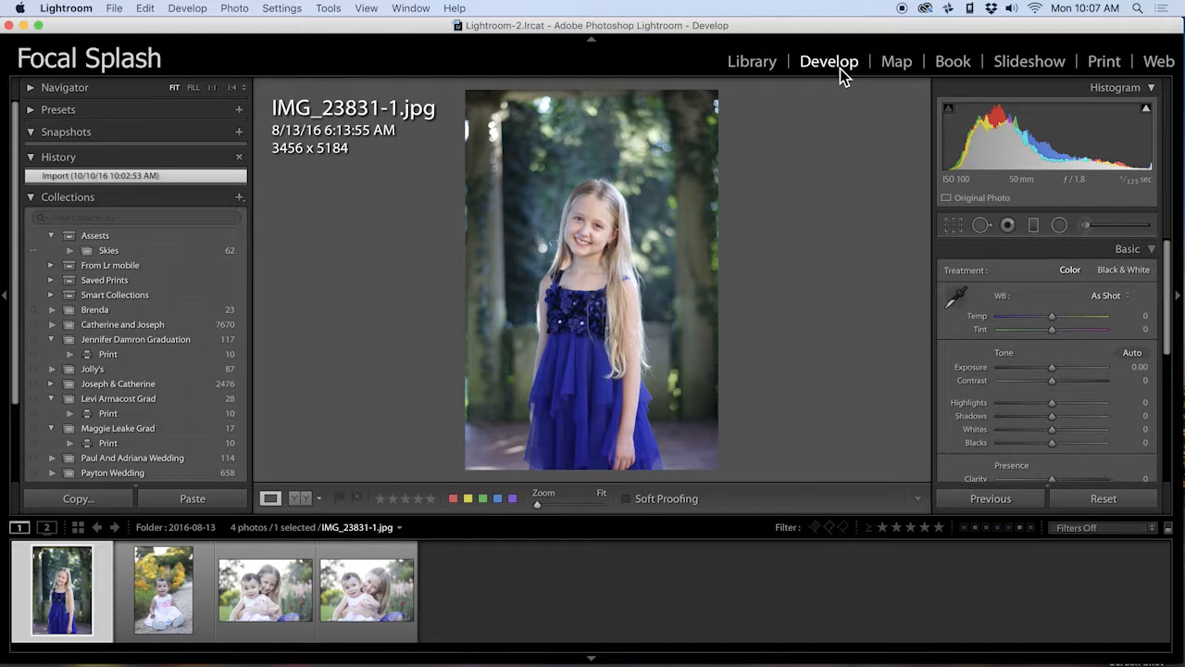
pyautogui.click(1111, 296)
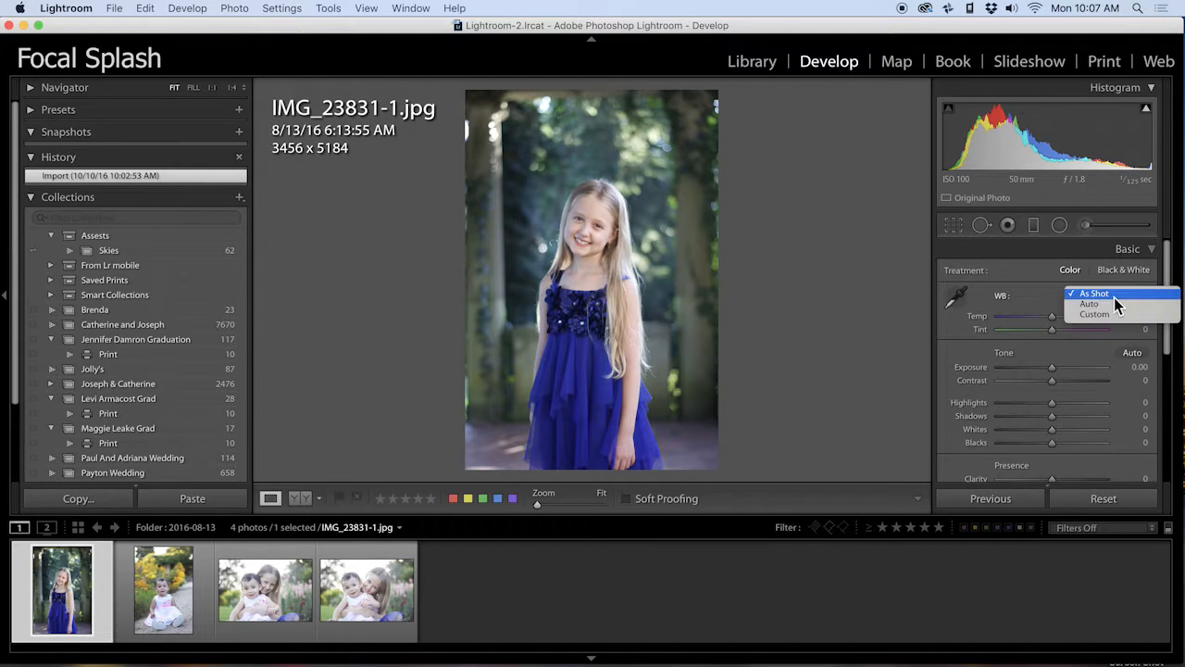
pyautogui.click(1105, 307)
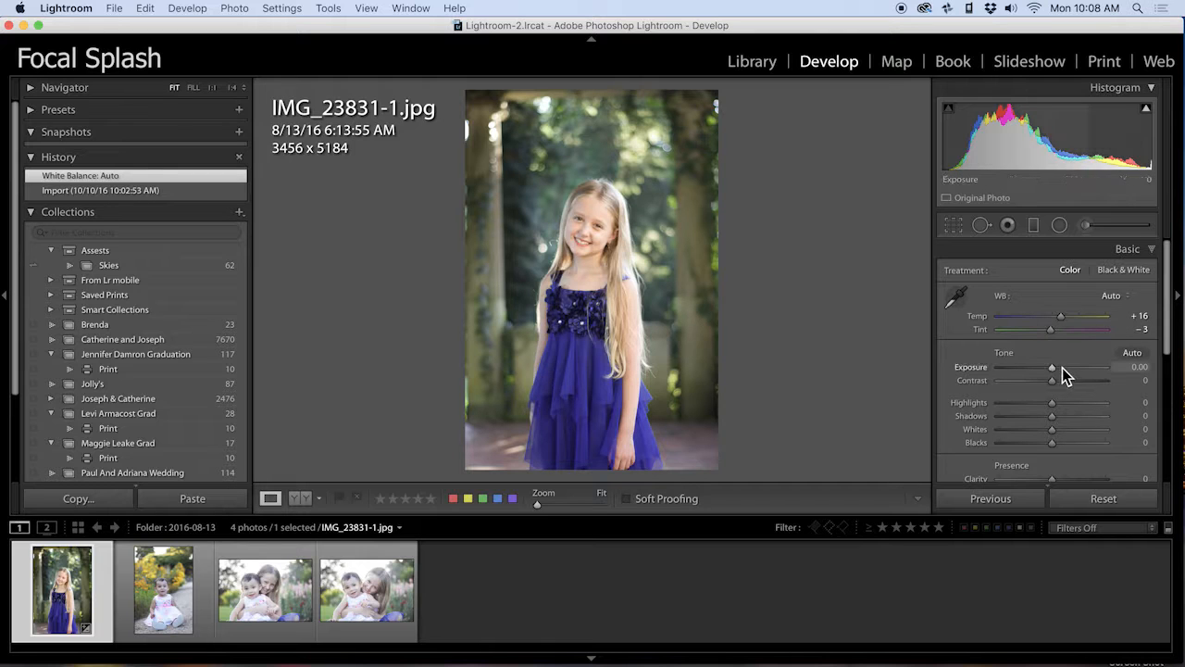
pyautogui.click(1132, 354)
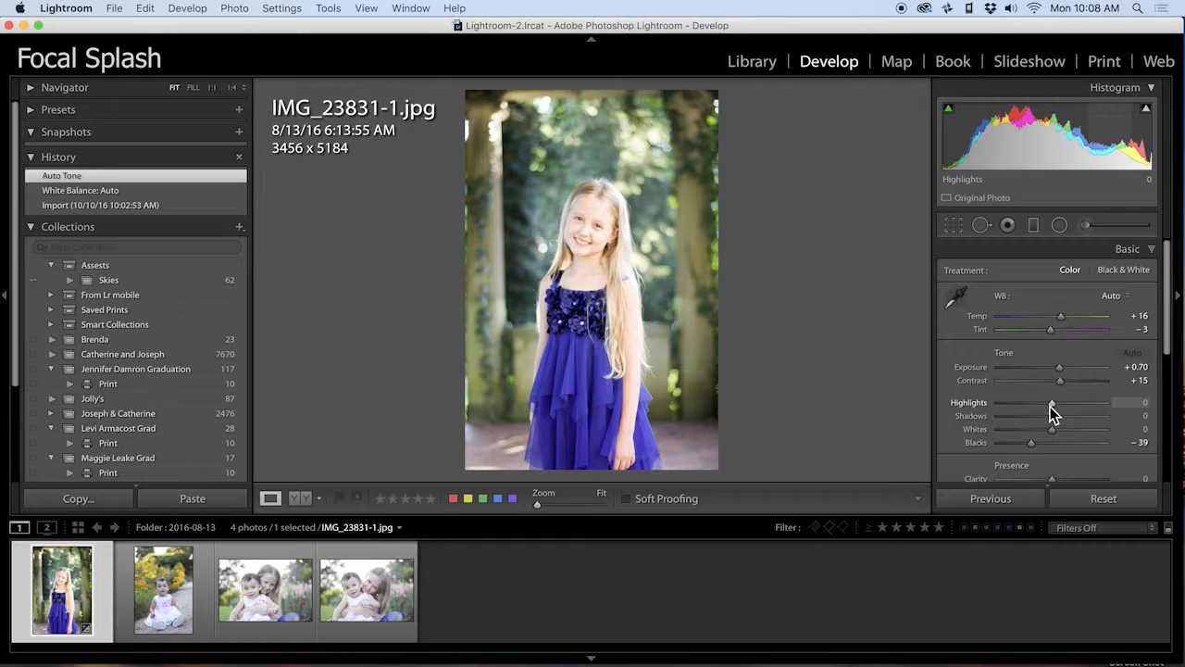
# Set the portrait's Highlights to -65 and, after trying lower settings, its Vibrance to +33.
pyautogui.moveTo(1052, 406); pyautogui.dragTo(1017, 405)
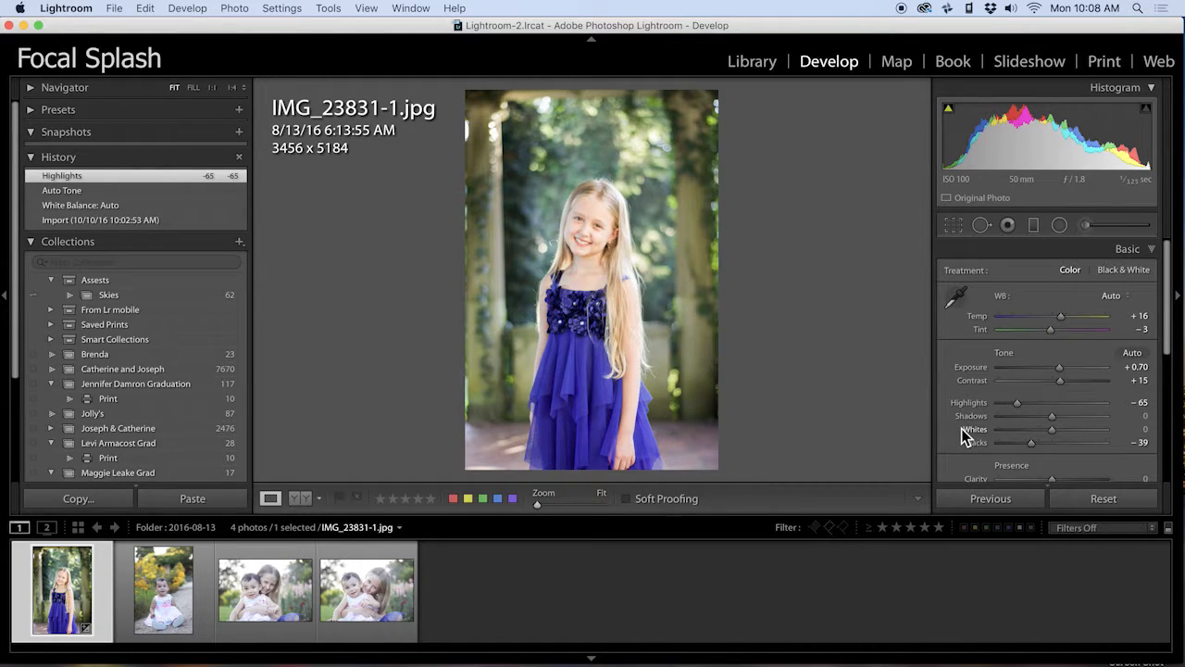
pyautogui.scroll(-5, 945, 431)
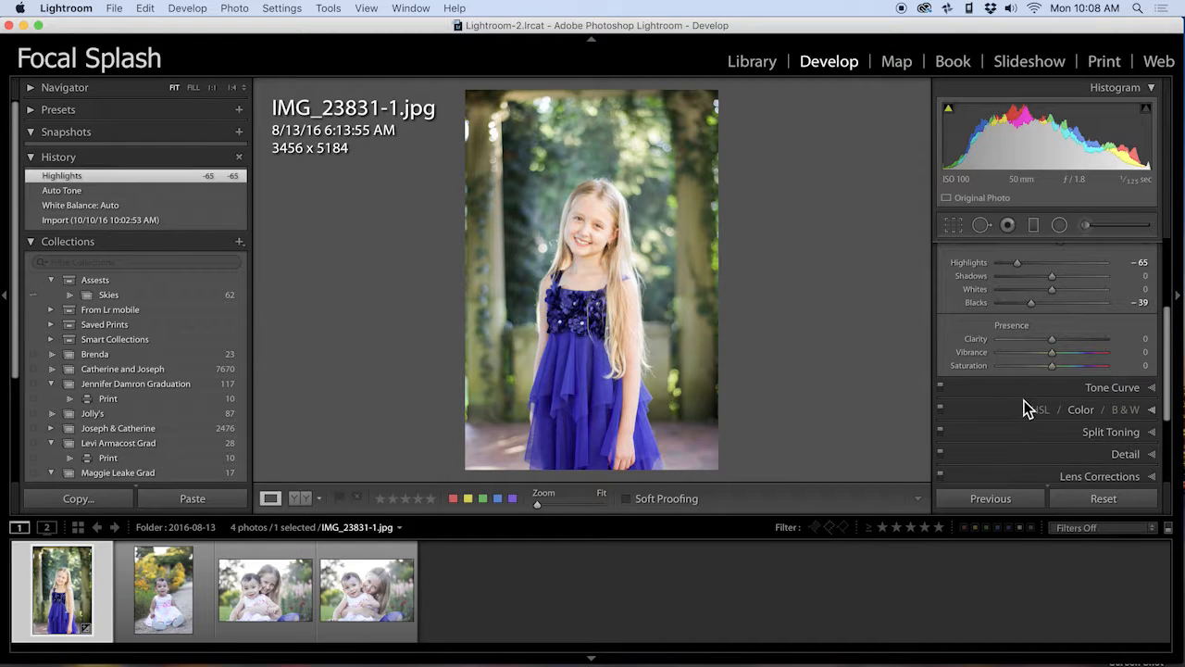
pyautogui.click(1066, 353)
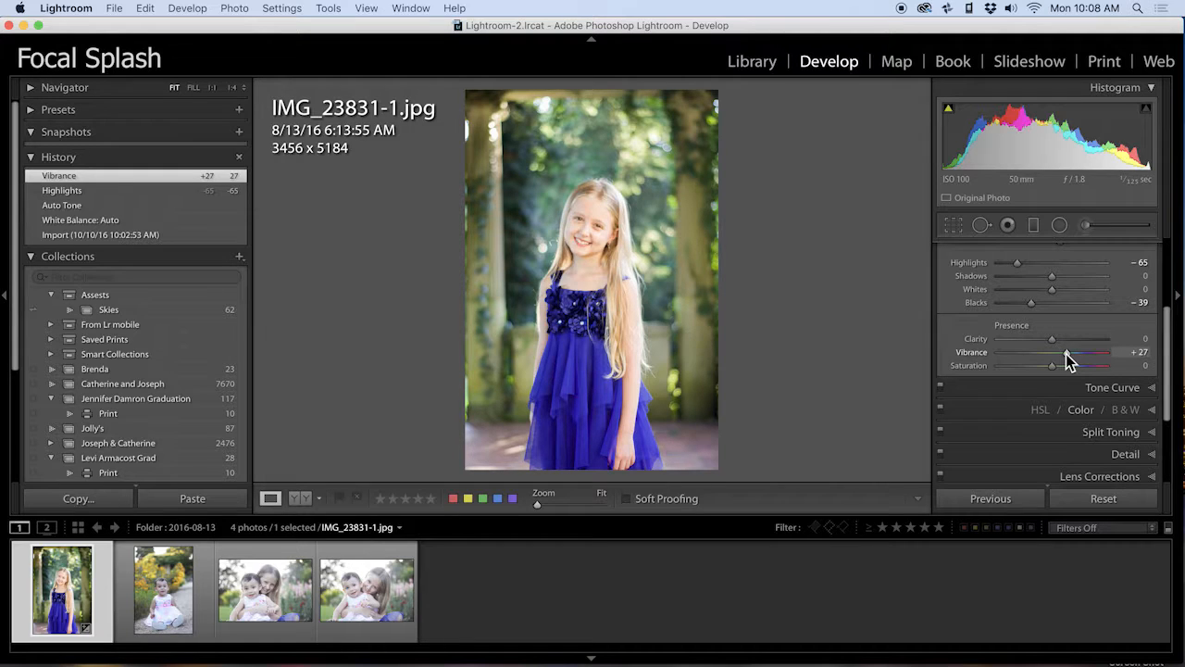
pyautogui.scroll(-2, 961, 358)
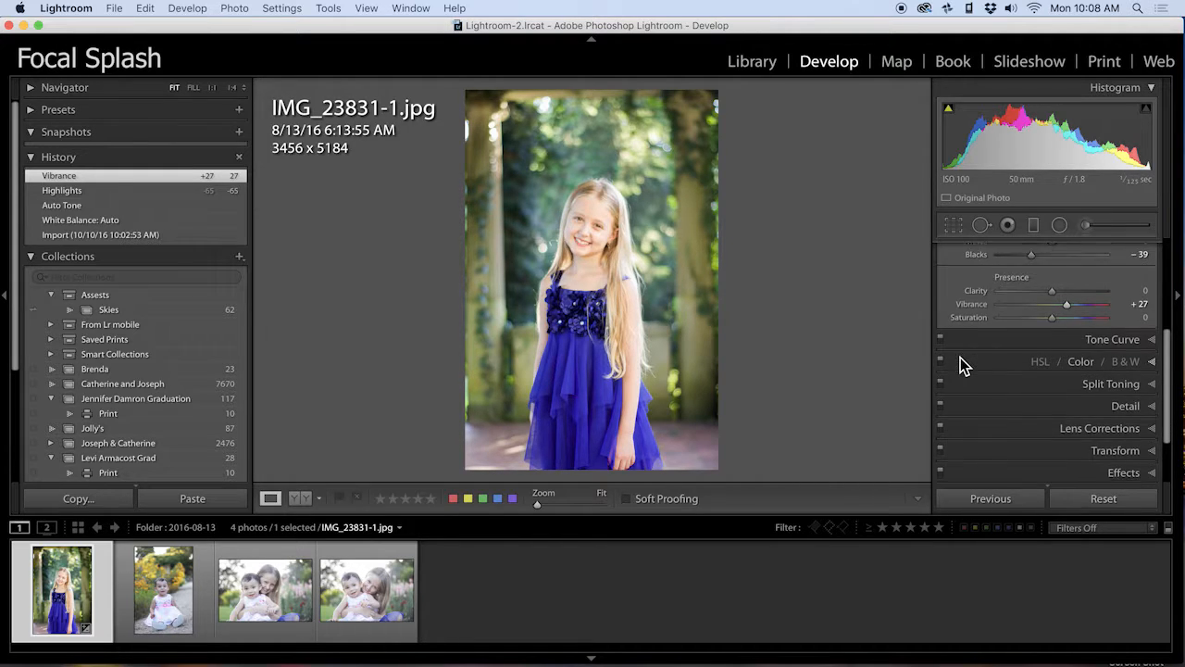
pyautogui.click(1045, 303)
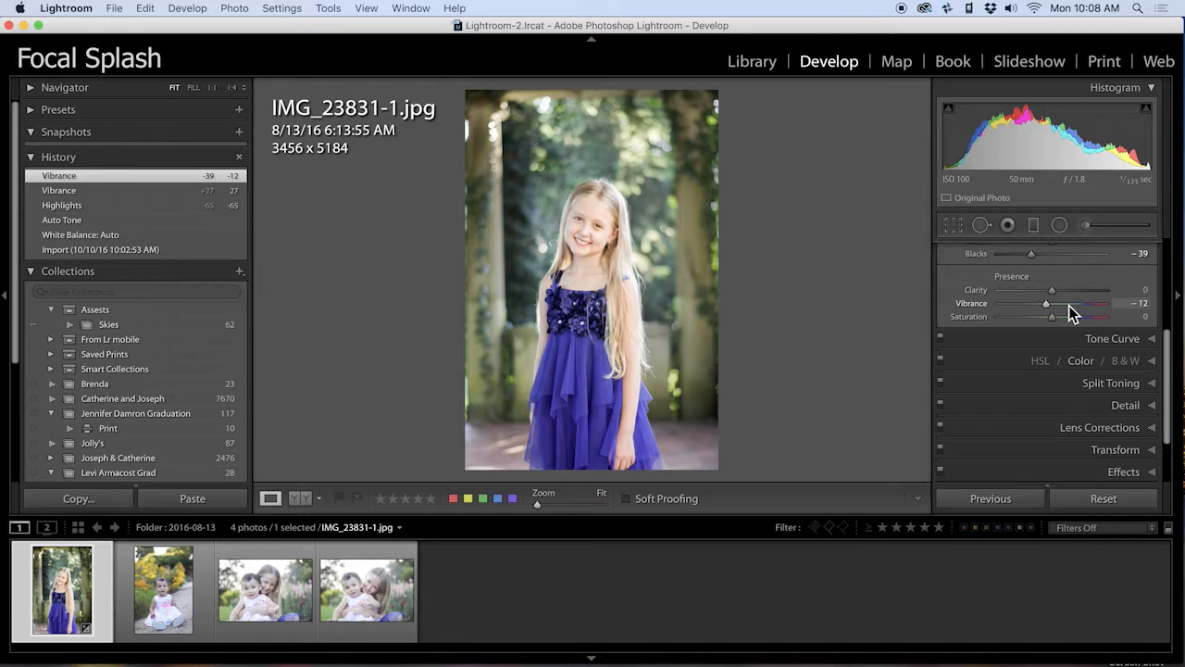
pyautogui.click(1068, 304)
# Expand the Effects settings and set the Dehaze amount to +18.
pyautogui.scroll(-3, 1007, 411)
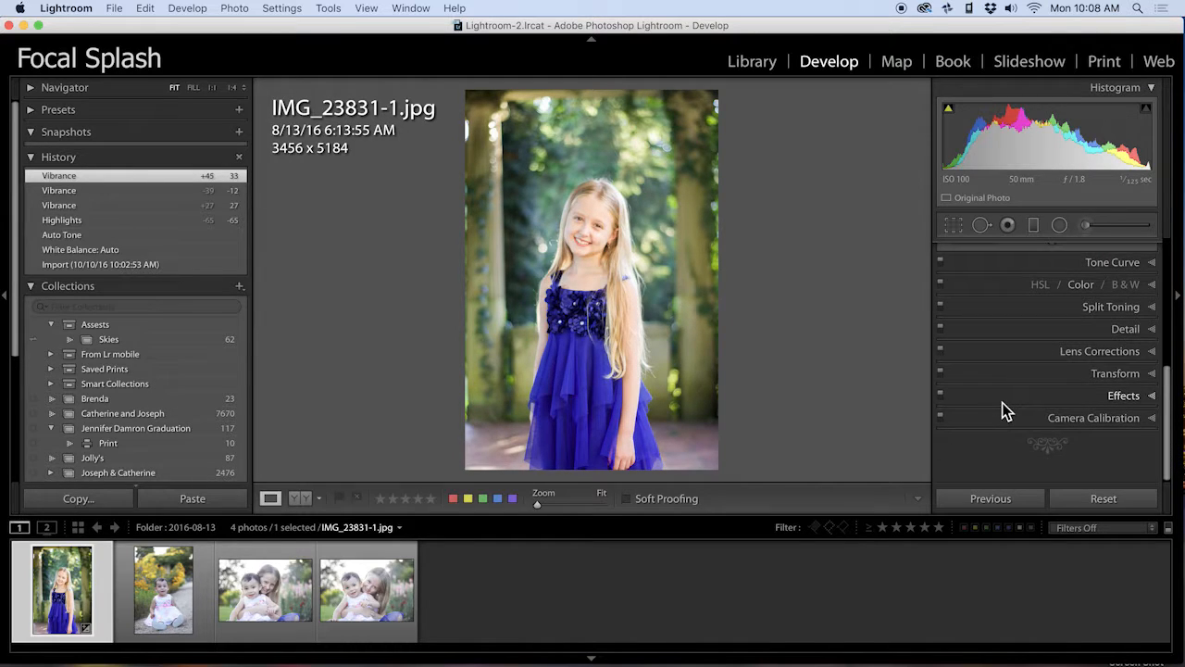
pyautogui.click(1072, 399)
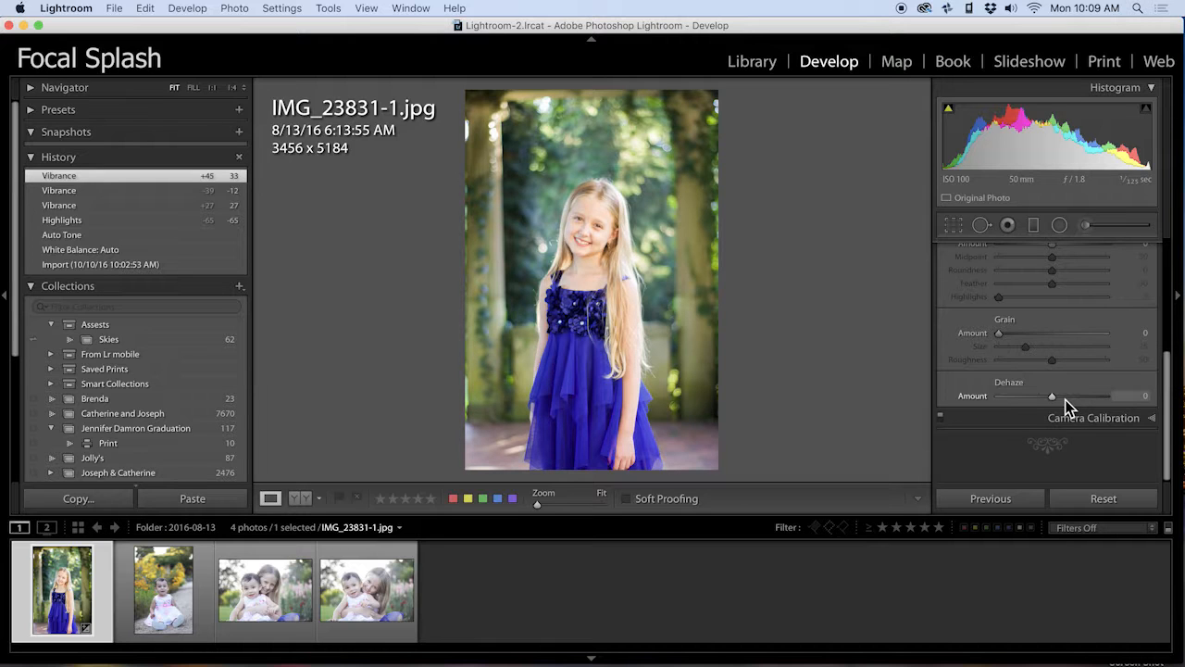
pyautogui.click(1065, 395)
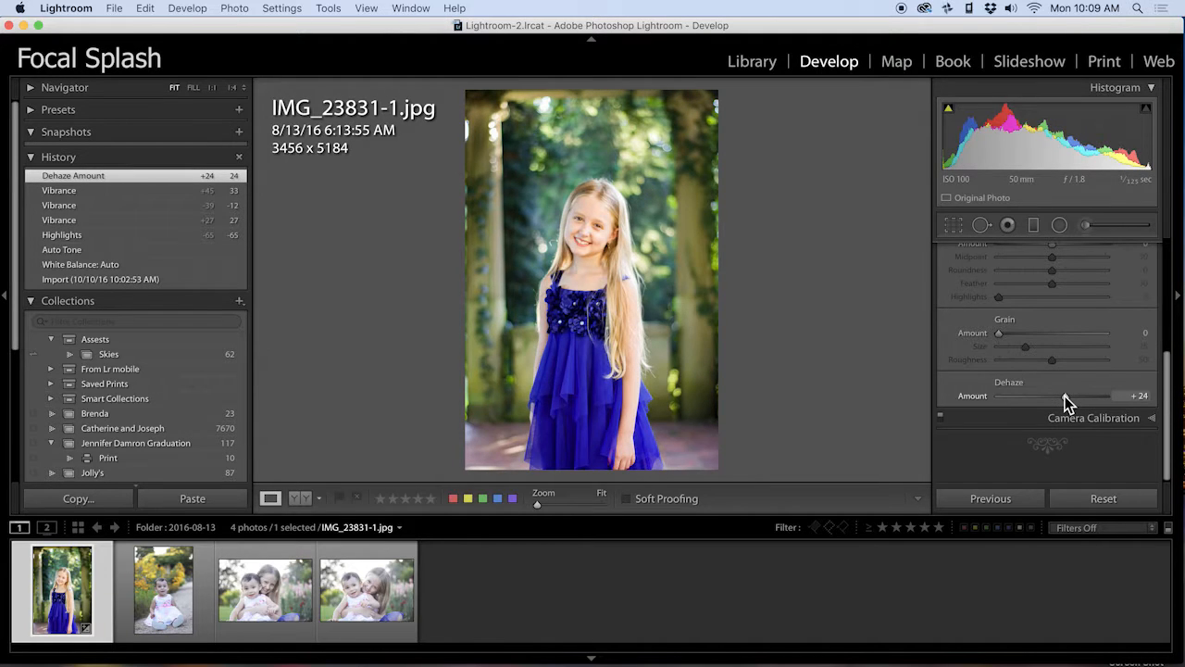
pyautogui.moveTo(1066, 396)
pyautogui.mouseDown()
pyautogui.moveTo(1121, 394)
pyautogui.moveTo(968, 416)
pyautogui.moveTo(1040, 399)
pyautogui.moveTo(1122, 402)
pyautogui.moveTo(1062, 397)
pyautogui.mouseUp()
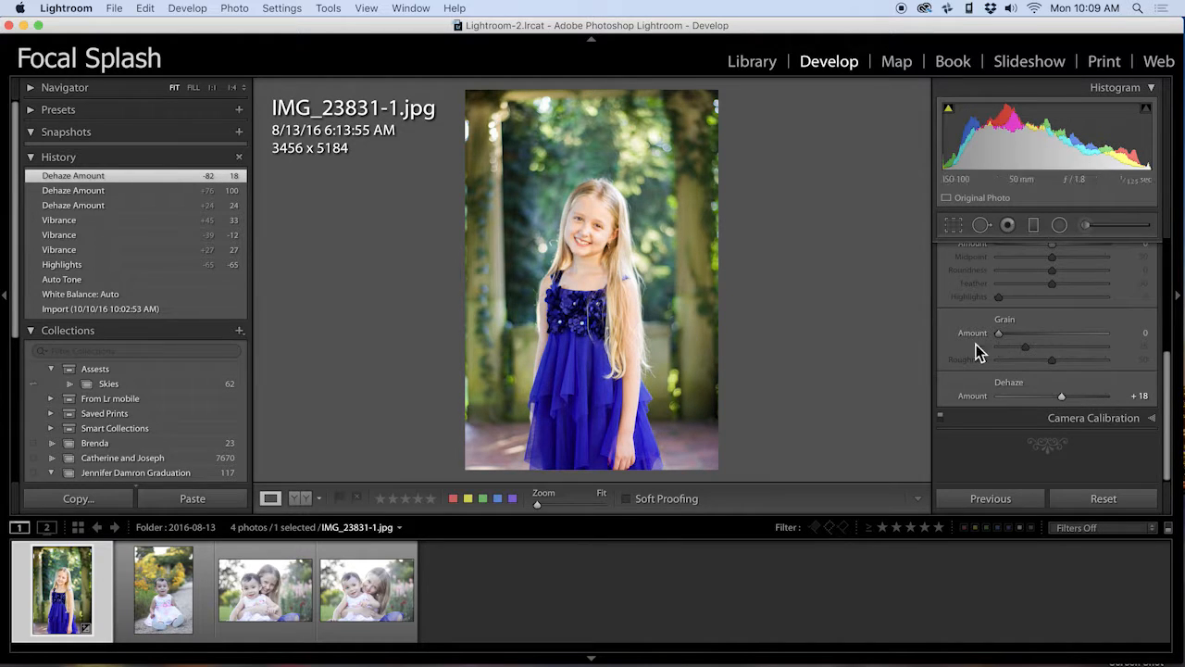
# Add a post-crop vignette with midpoint 37 and feather 58, easing its amount to about -11.
pyautogui.moveTo(1053, 244)
pyautogui.mouseDown()
pyautogui.moveTo(1015, 244)
pyautogui.moveTo(1037, 246)
pyautogui.moveTo(1038, 257)
pyautogui.mouseUp()
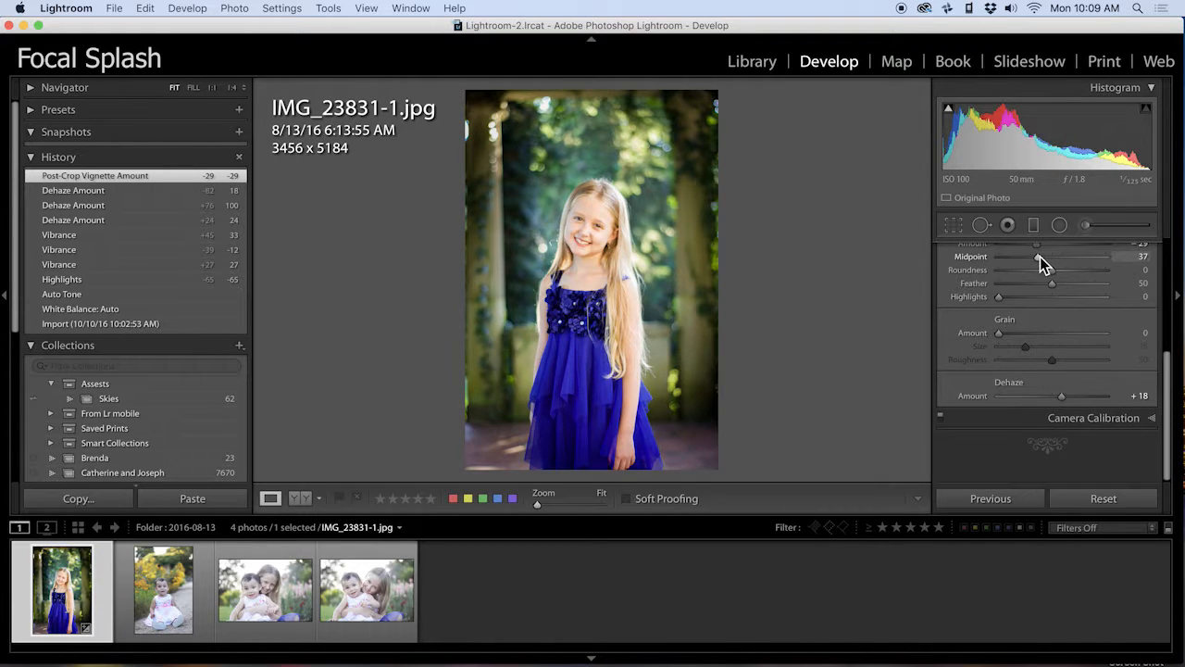
pyautogui.moveTo(1053, 284); pyautogui.dragTo(1061, 283)
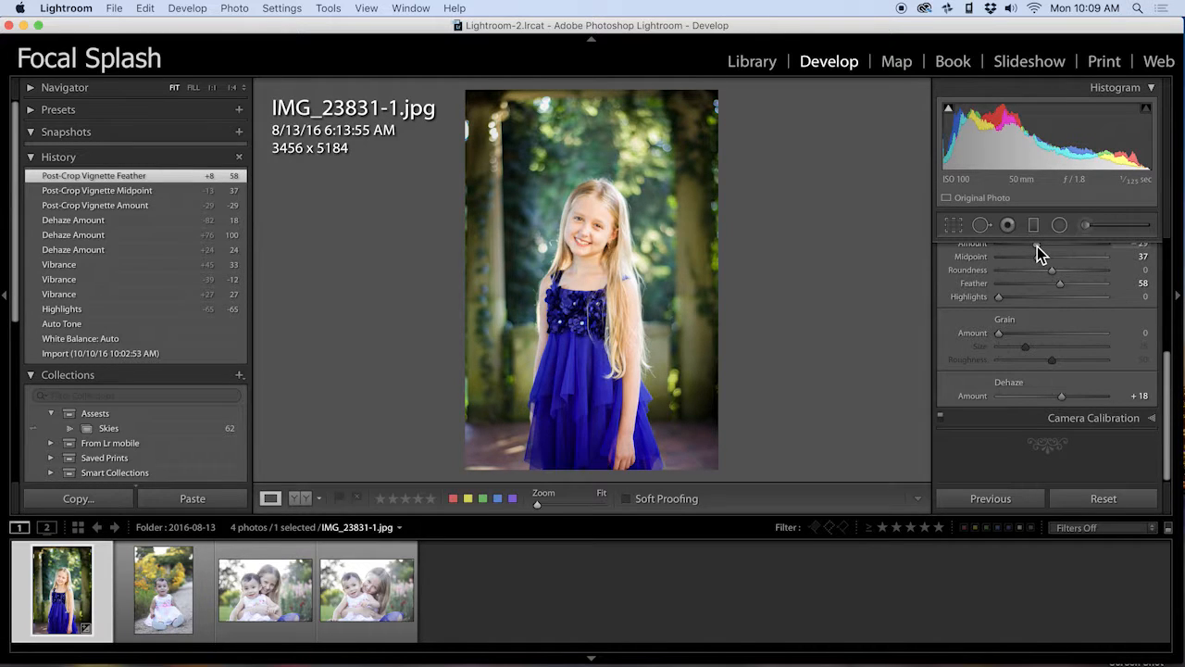
pyautogui.moveTo(1037, 246); pyautogui.dragTo(1047, 246)
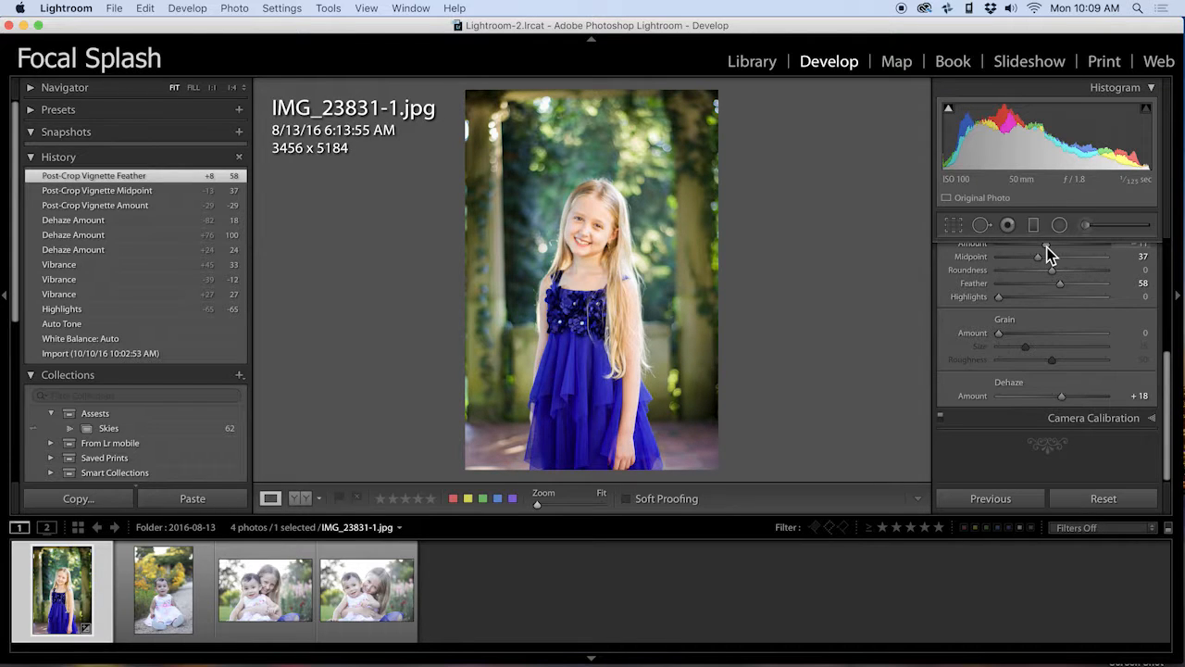
# Ease the post-crop vignette amount to -8 and set its midpoint to 28.
pyautogui.moveTo(1047, 247)
pyautogui.mouseDown()
pyautogui.moveTo(991, 260)
pyautogui.moveTo(1030, 255)
pyautogui.mouseUp()
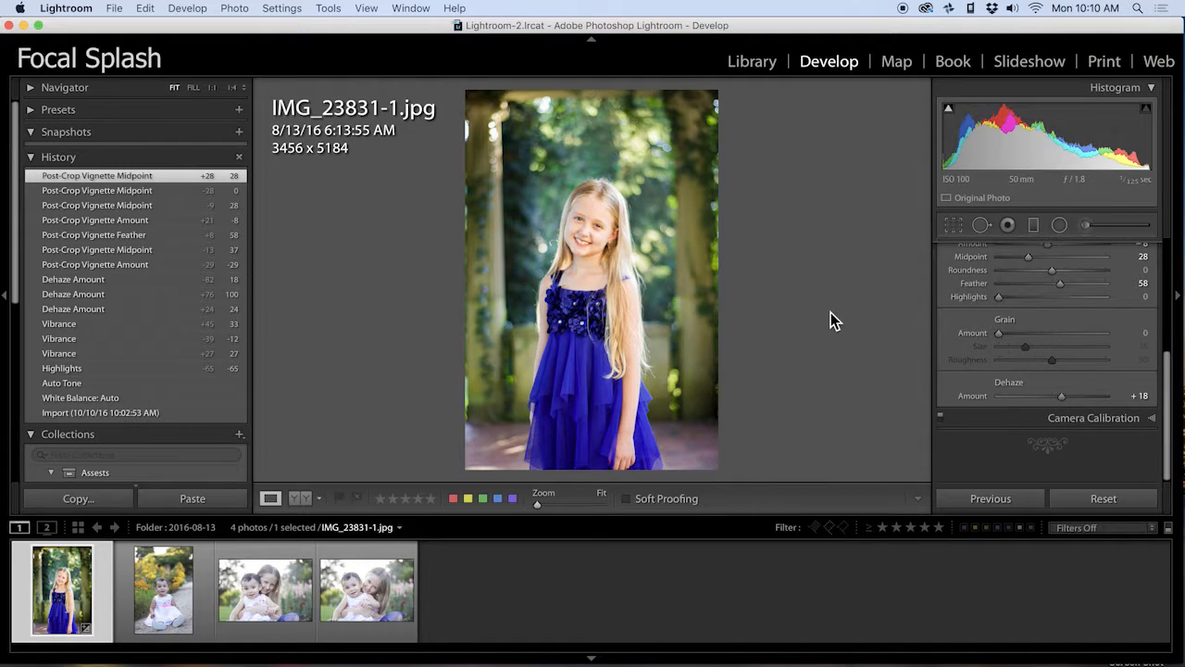
# Crop the portrait slightly tighter to 3294 x 4941 at the original aspect ratio, repositioning the photo within the frame.
pyautogui.click(955, 225)
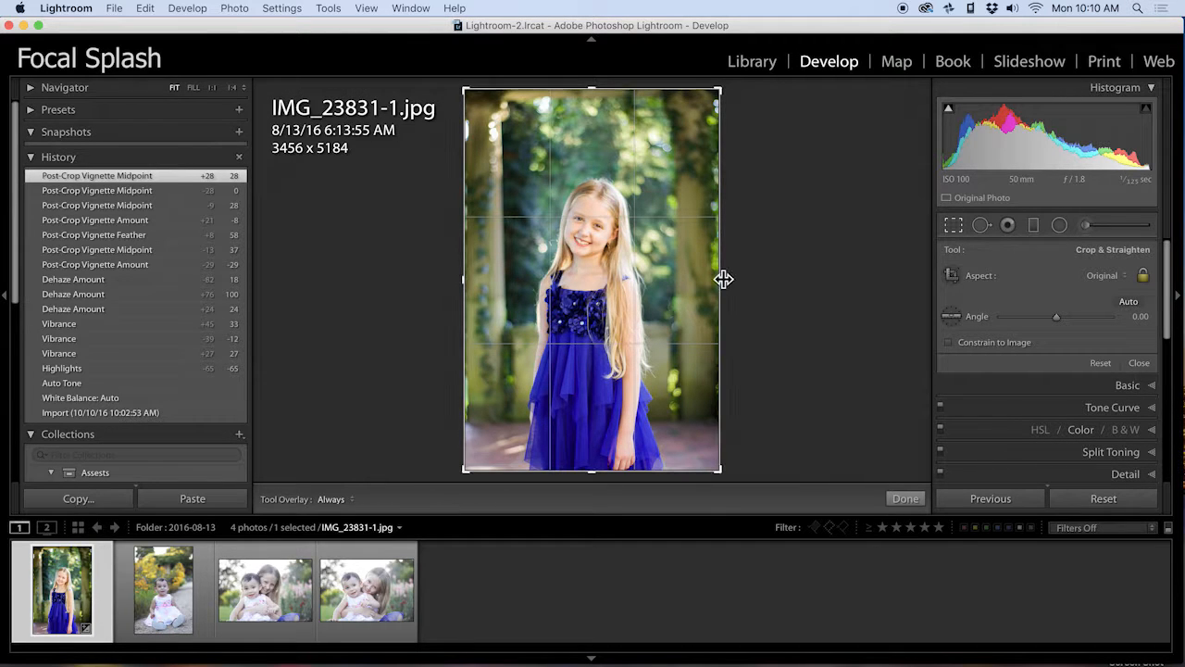
pyautogui.moveTo(723, 279); pyautogui.dragTo(716, 281)
pyautogui.moveTo(610, 319); pyautogui.dragTo(603, 296)
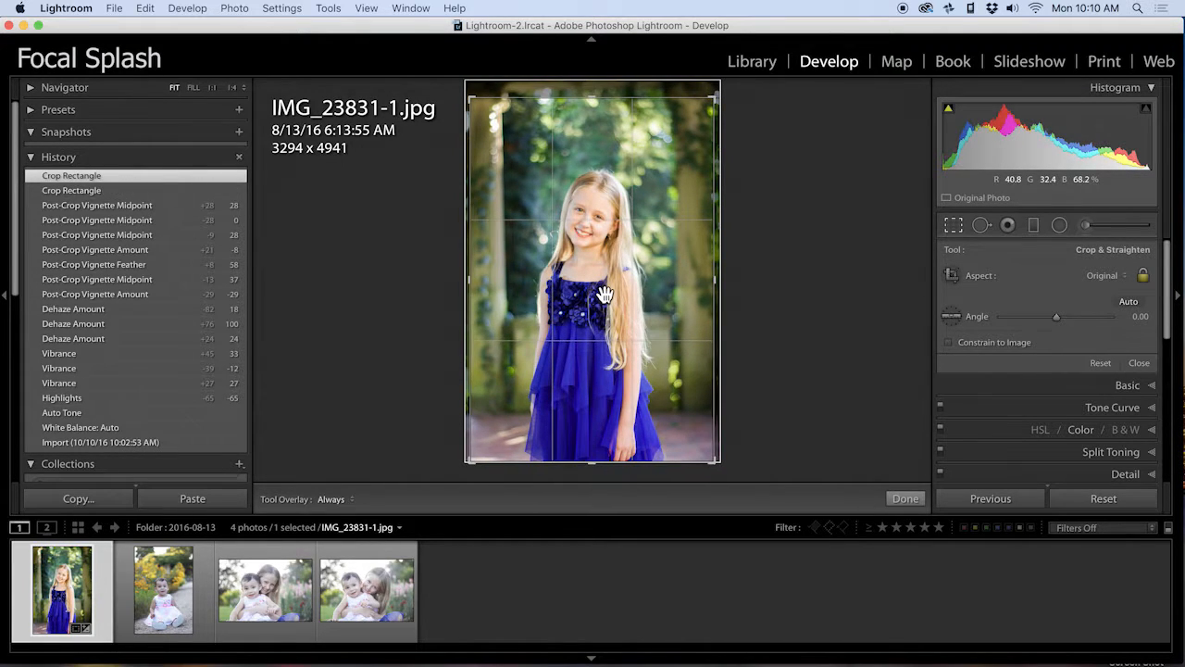
pyautogui.press('Return')
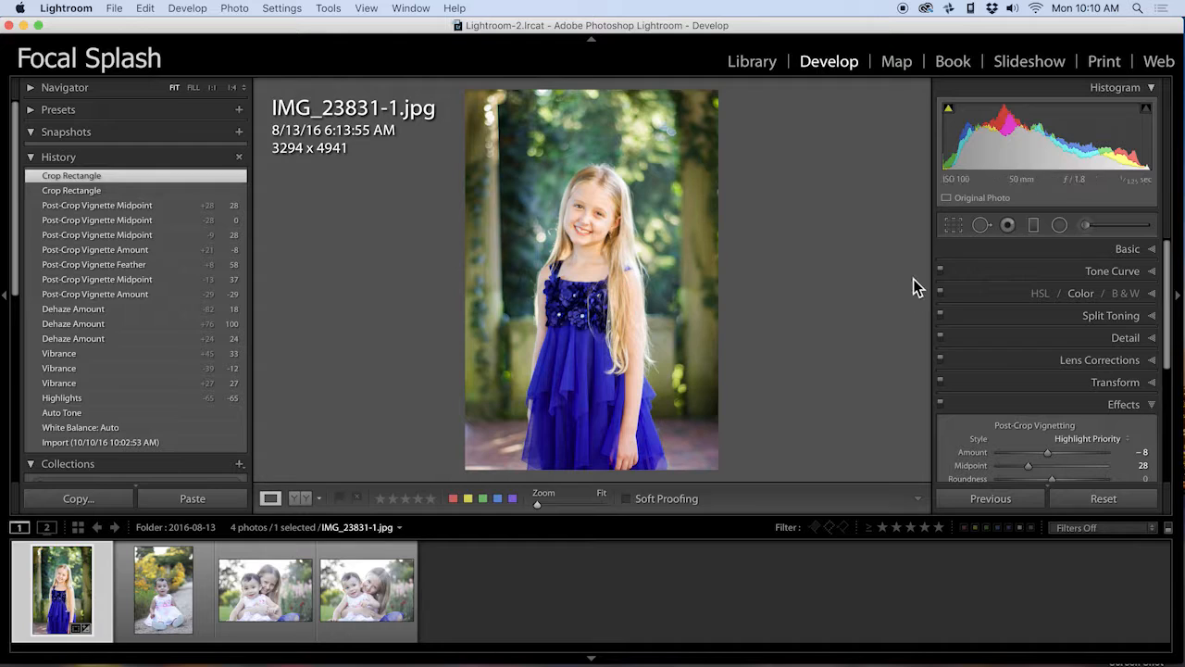
pyautogui.click(1117, 251)
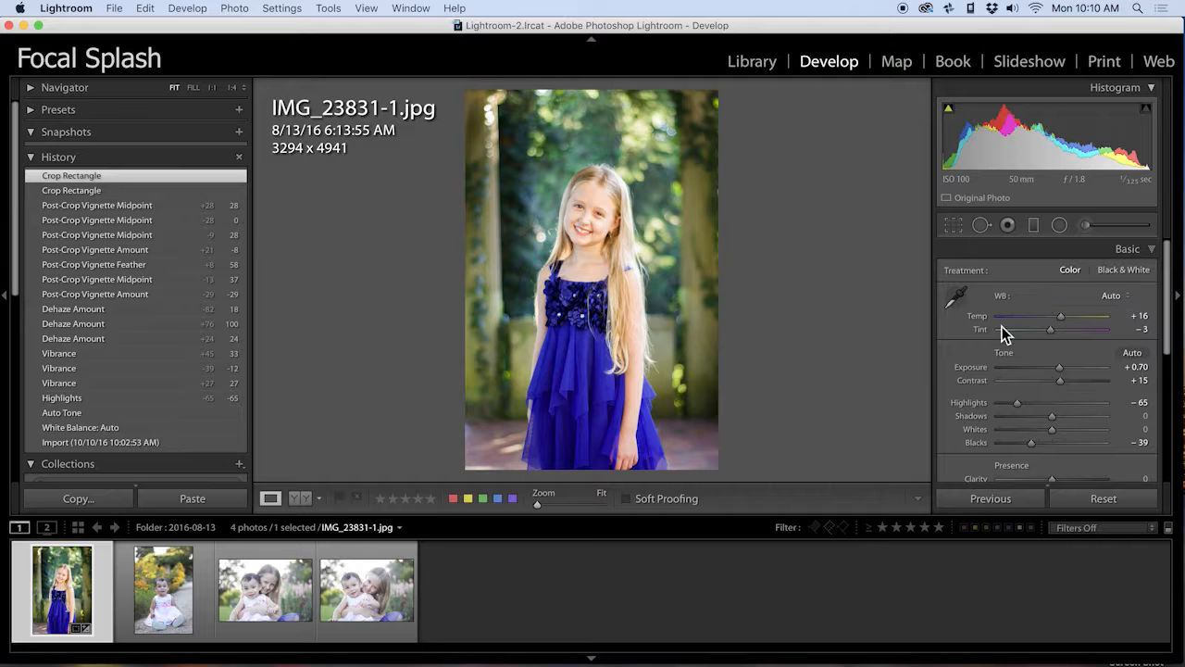
pyautogui.scroll(-5, 975, 355)
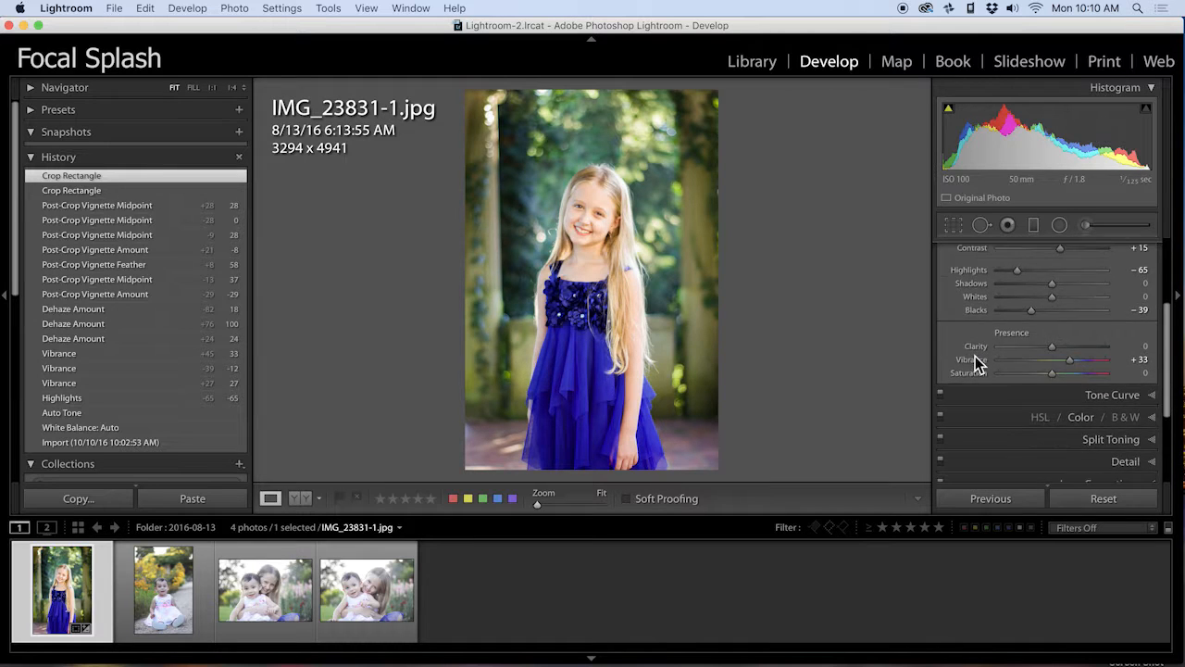
pyautogui.scroll(4, 975, 356)
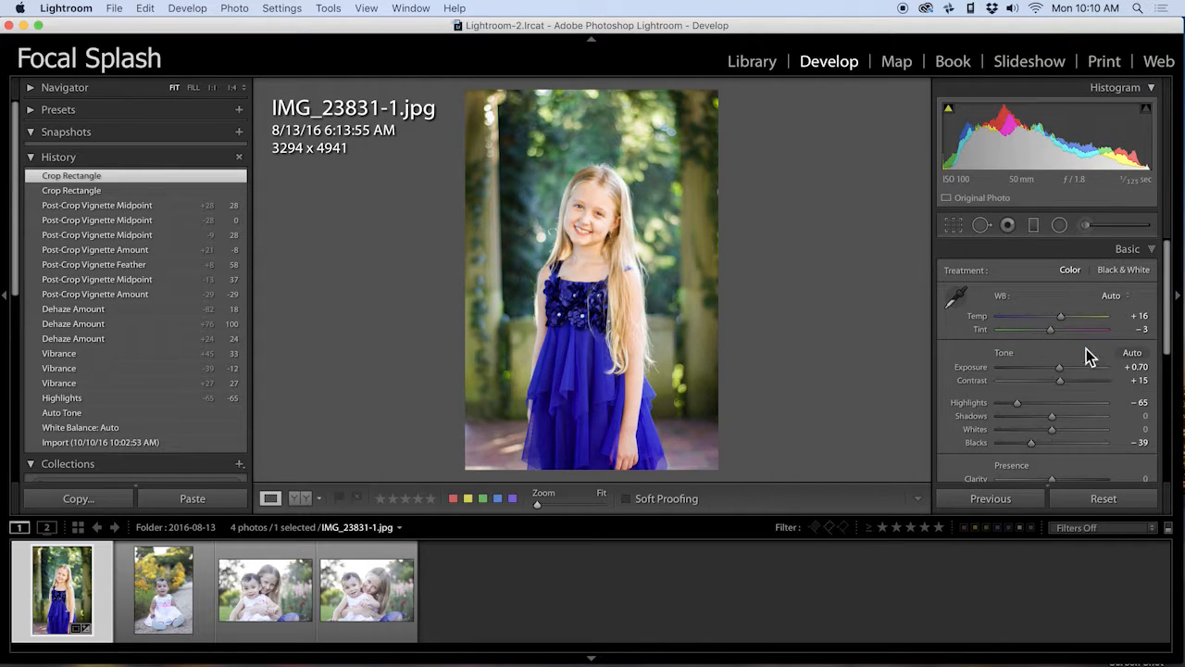
pyautogui.click(1125, 250)
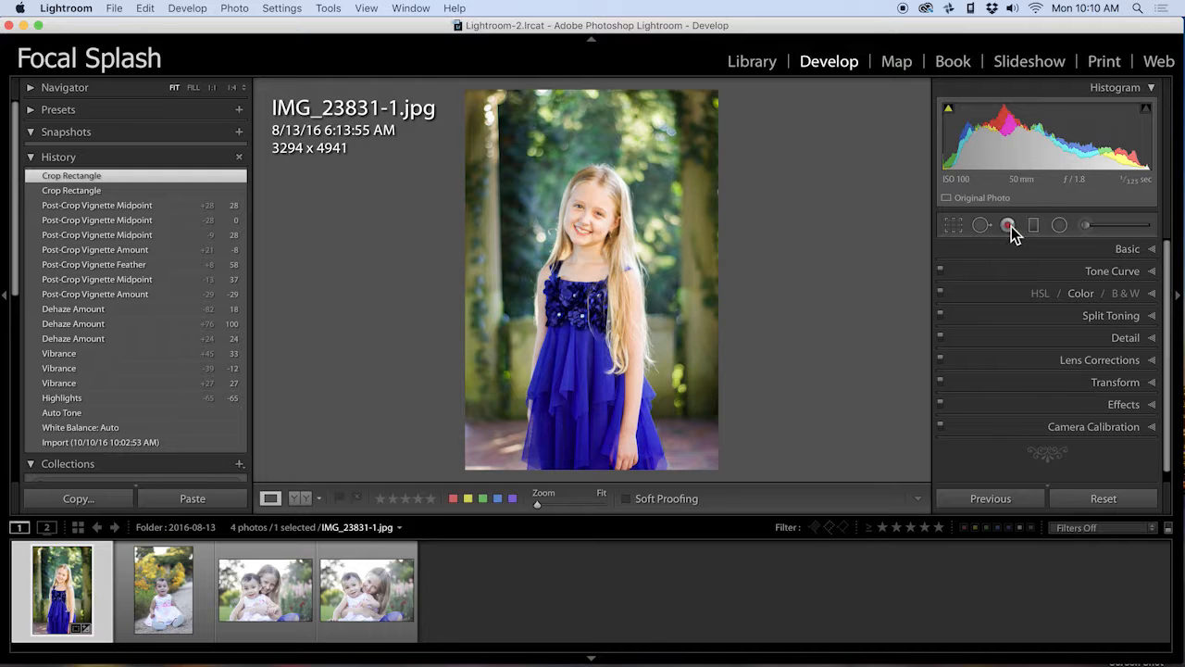
# Darken the whole portrait by setting its basic Exposure to -0.95 after trying -1.35.
pyautogui.click(1100, 254)
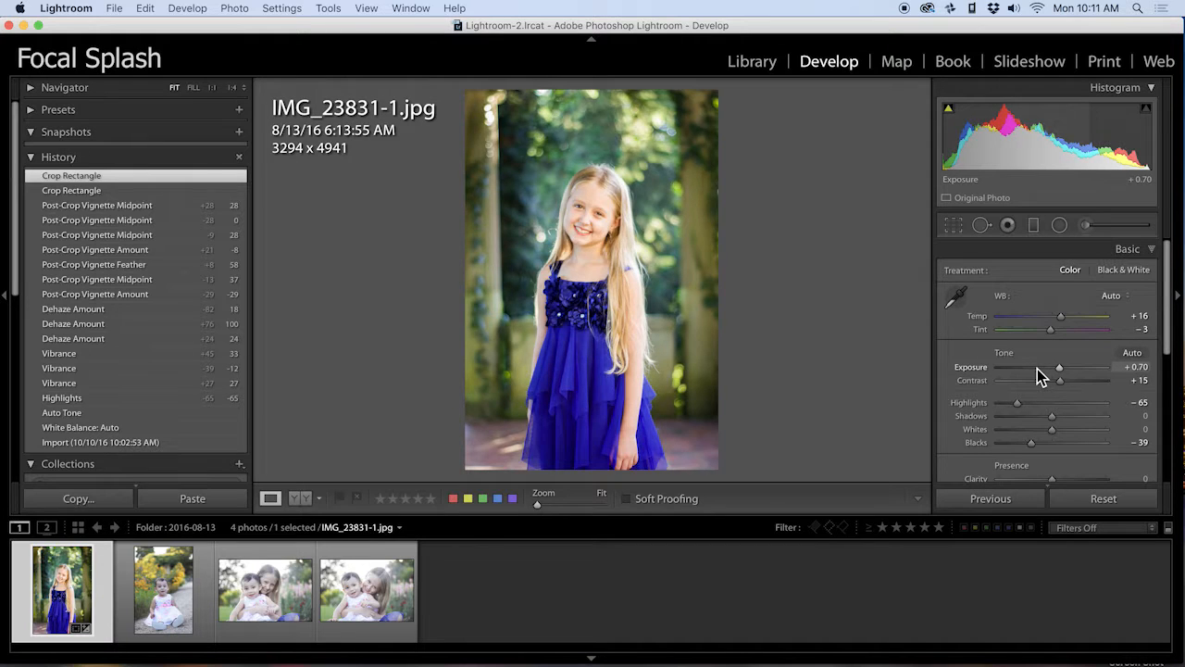
pyautogui.click(1037, 369)
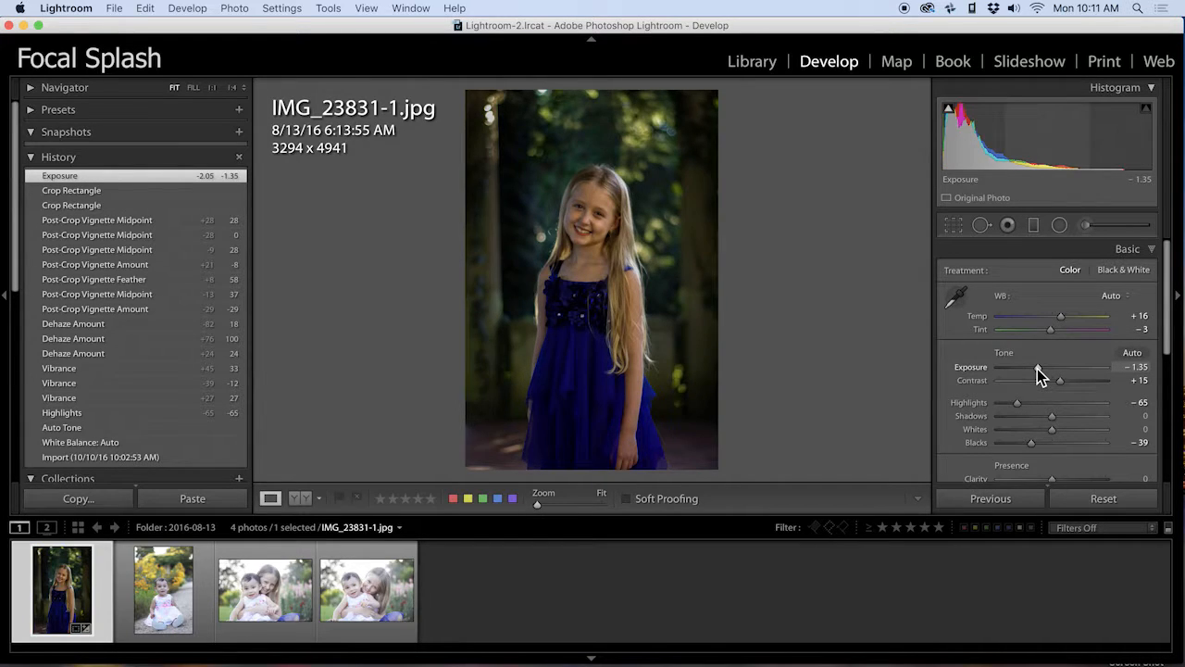
pyautogui.moveTo(1037, 369); pyautogui.dragTo(1041, 368)
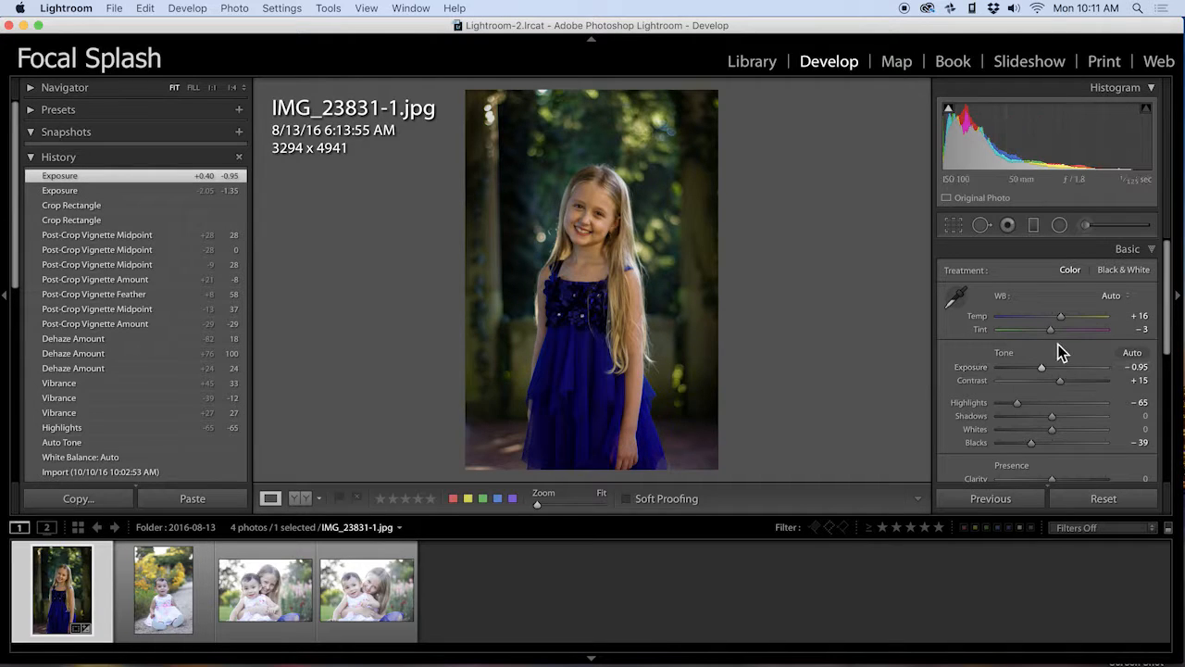
# Reset the Radial Filter's effect sliders, set its exposure to 0.89, and place an oval filter around the girl's face.
pyautogui.click(1061, 228)
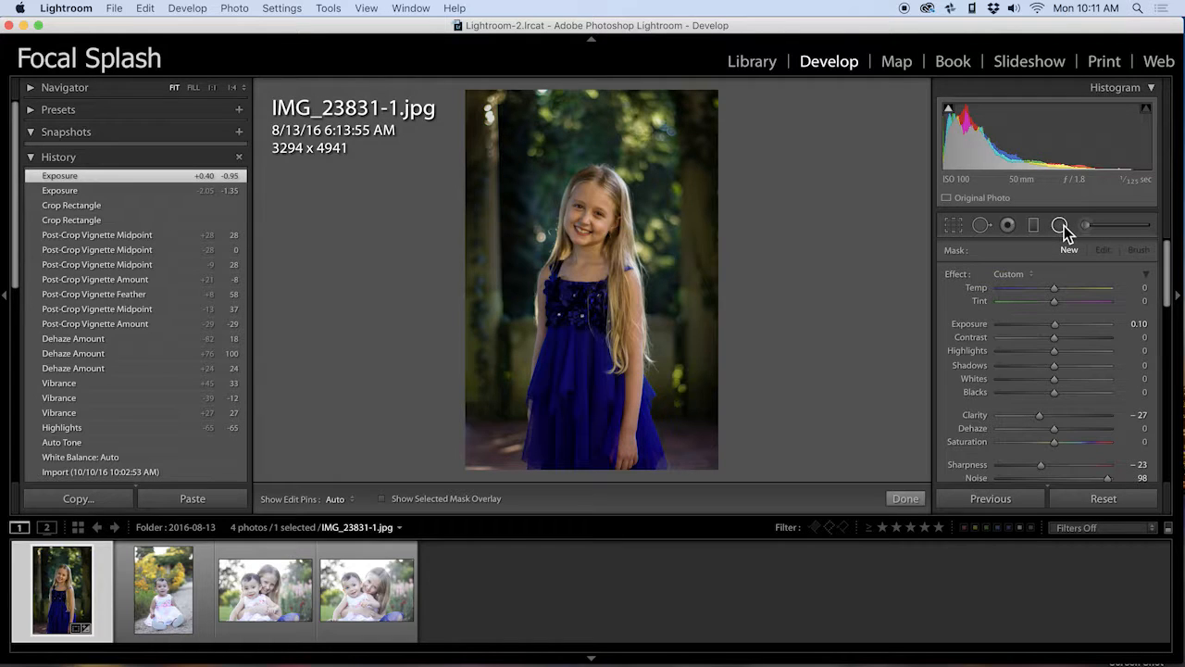
pyautogui.doubleClick(948, 273)
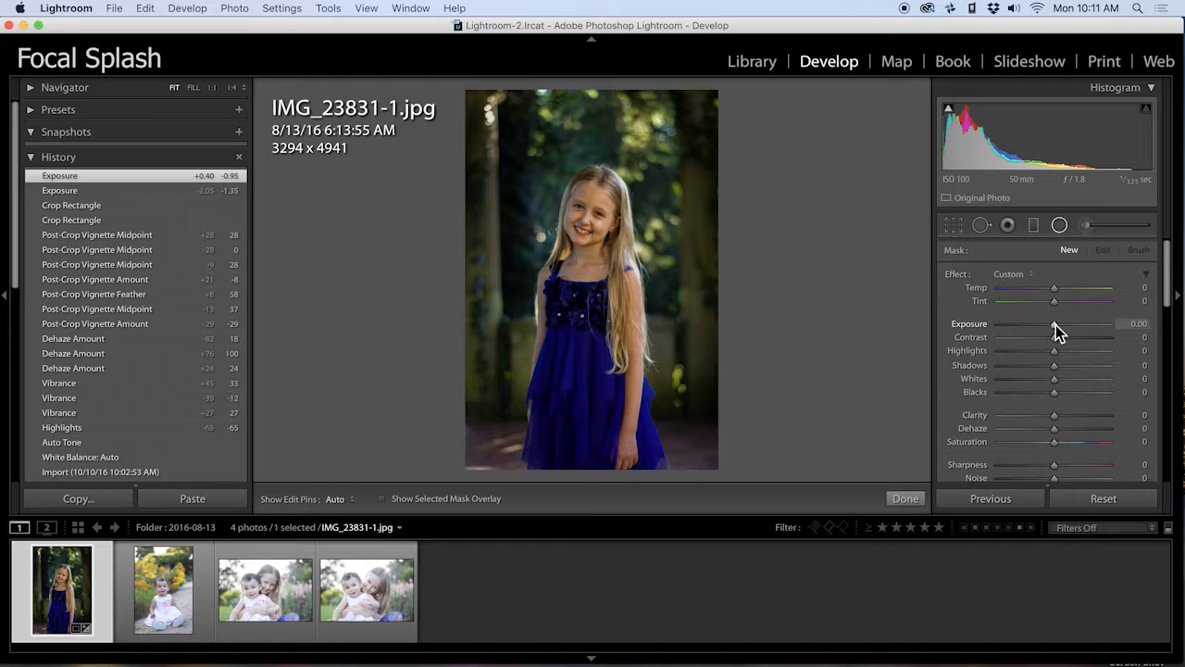
pyautogui.moveTo(1056, 325); pyautogui.dragTo(1068, 323)
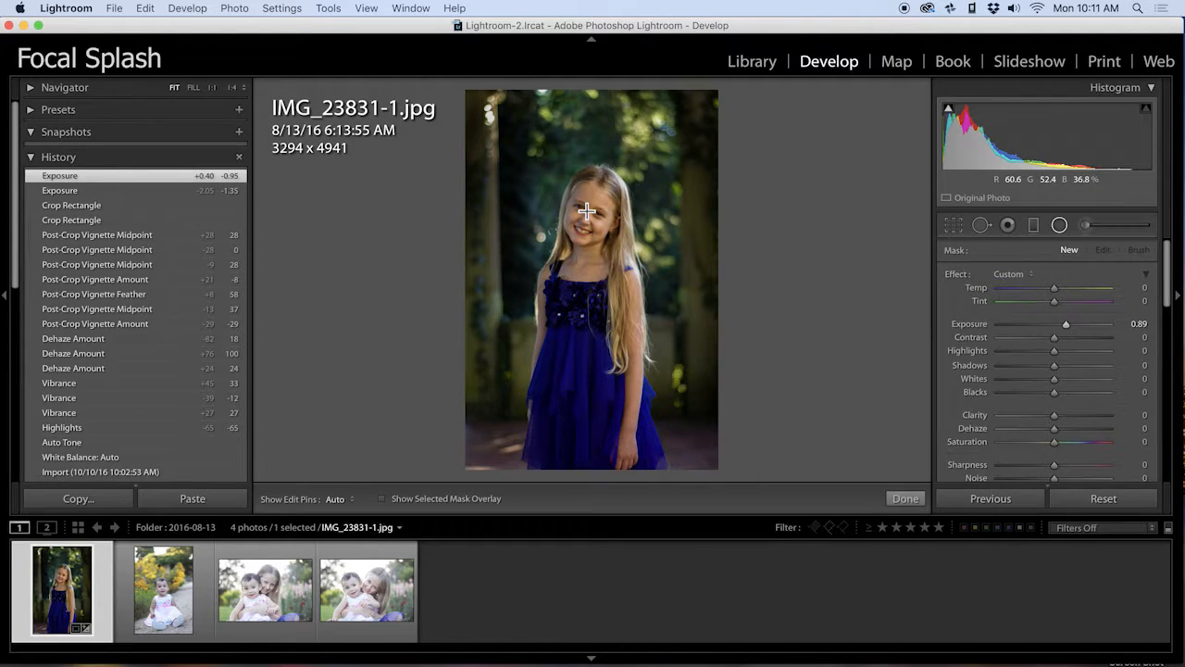
pyautogui.moveTo(587, 211); pyautogui.dragTo(628, 266)
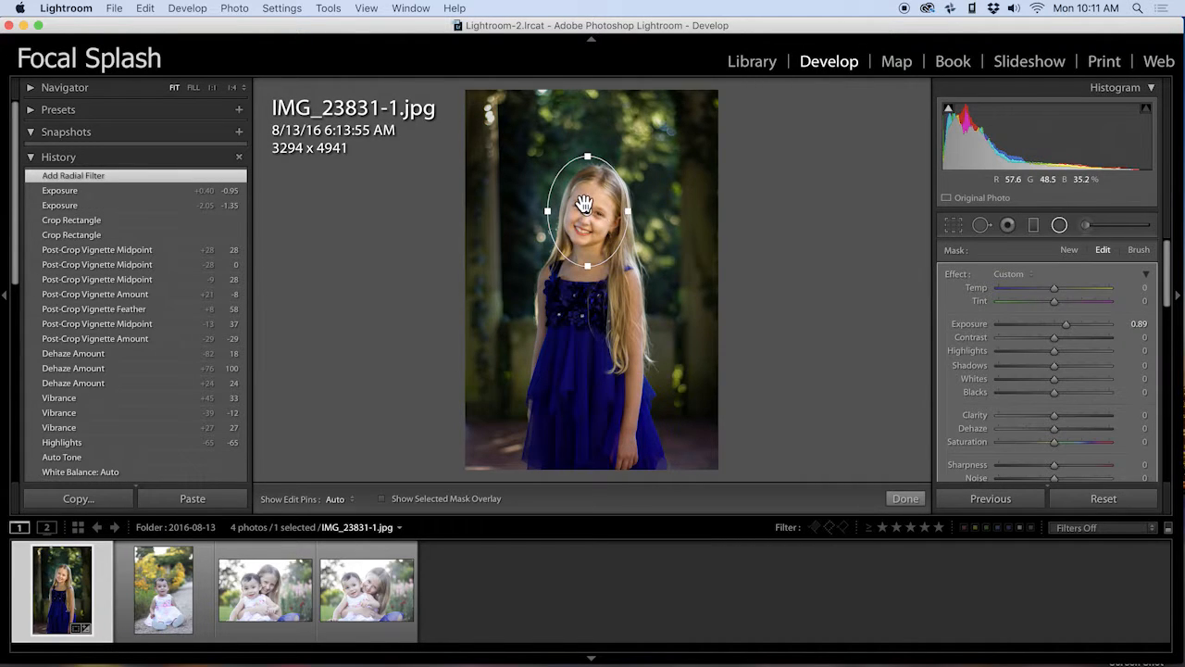
pyautogui.moveTo(584, 203)
pyautogui.mouseDown()
pyautogui.moveTo(592, 217)
pyautogui.moveTo(586, 208)
pyautogui.mouseUp()
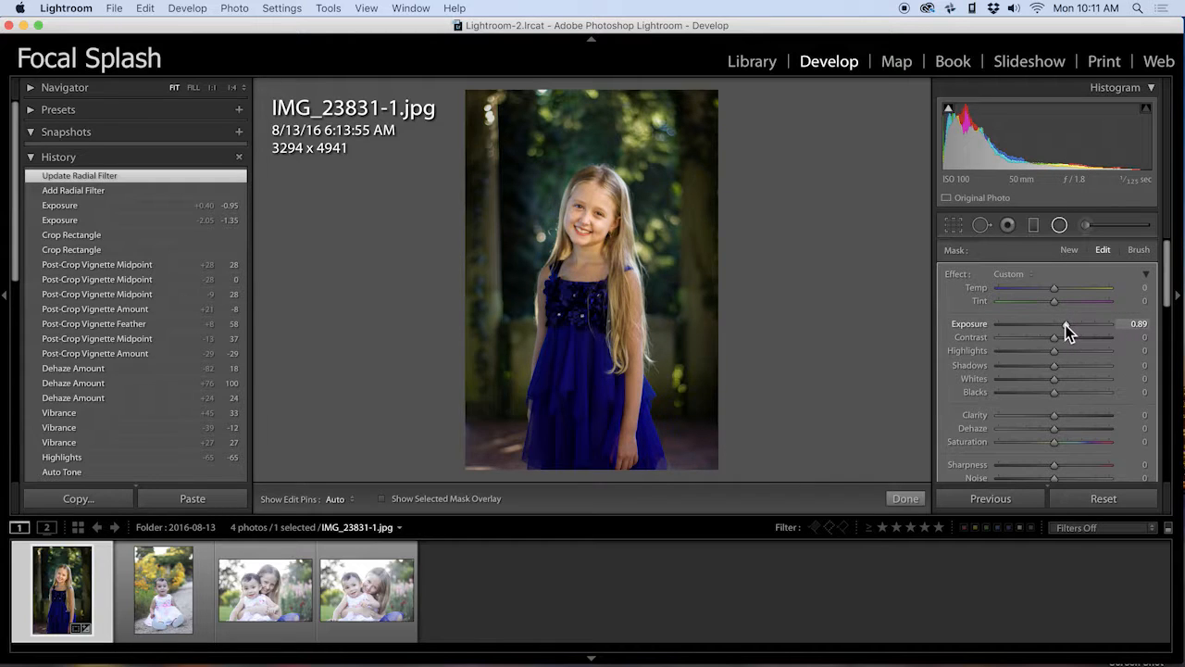
# Set the face radial filter to exposure 1.05, highlights -19, shadows 42, clarity 2 and saturation 5.
pyautogui.moveTo(1066, 325); pyautogui.dragTo(1077, 368)
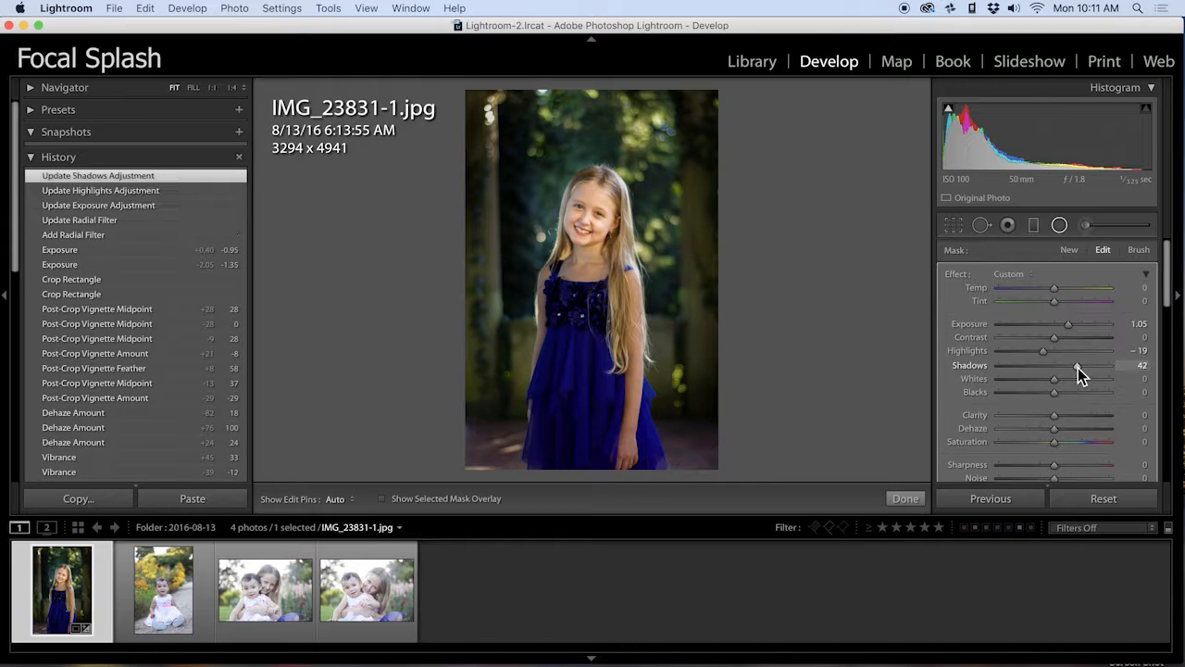
pyautogui.moveTo(1053, 417); pyautogui.dragTo(1056, 444)
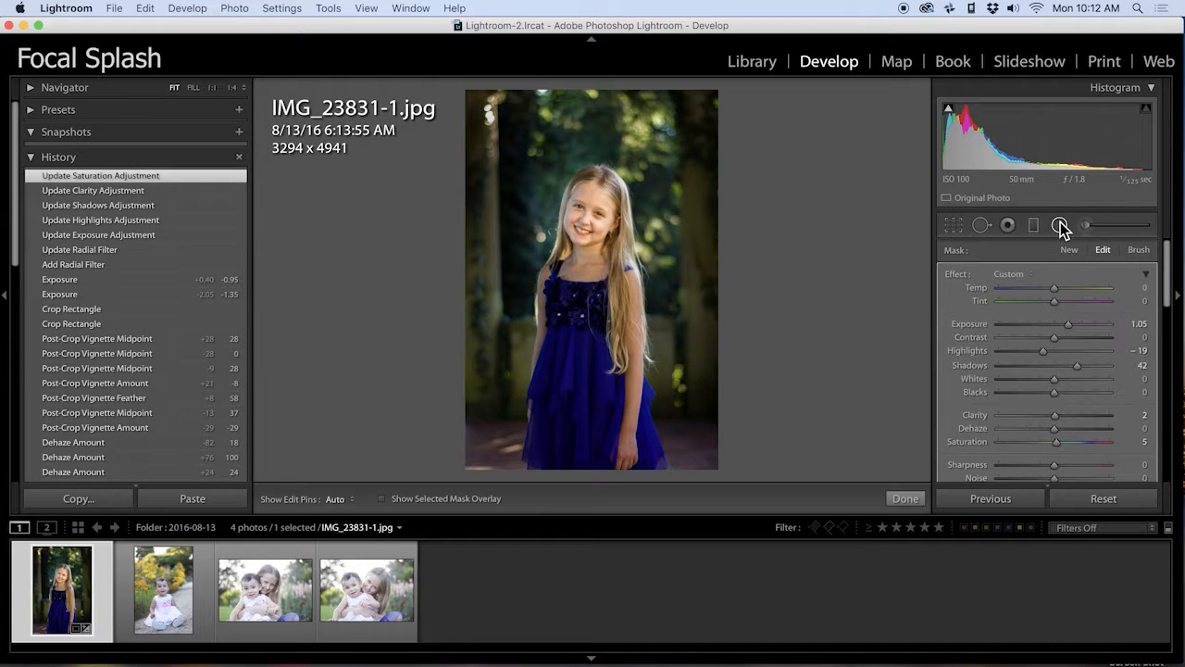
# Reset all effect settings of the face radial filter and set its exposure to 0.78.
pyautogui.doubleClick(961, 274)
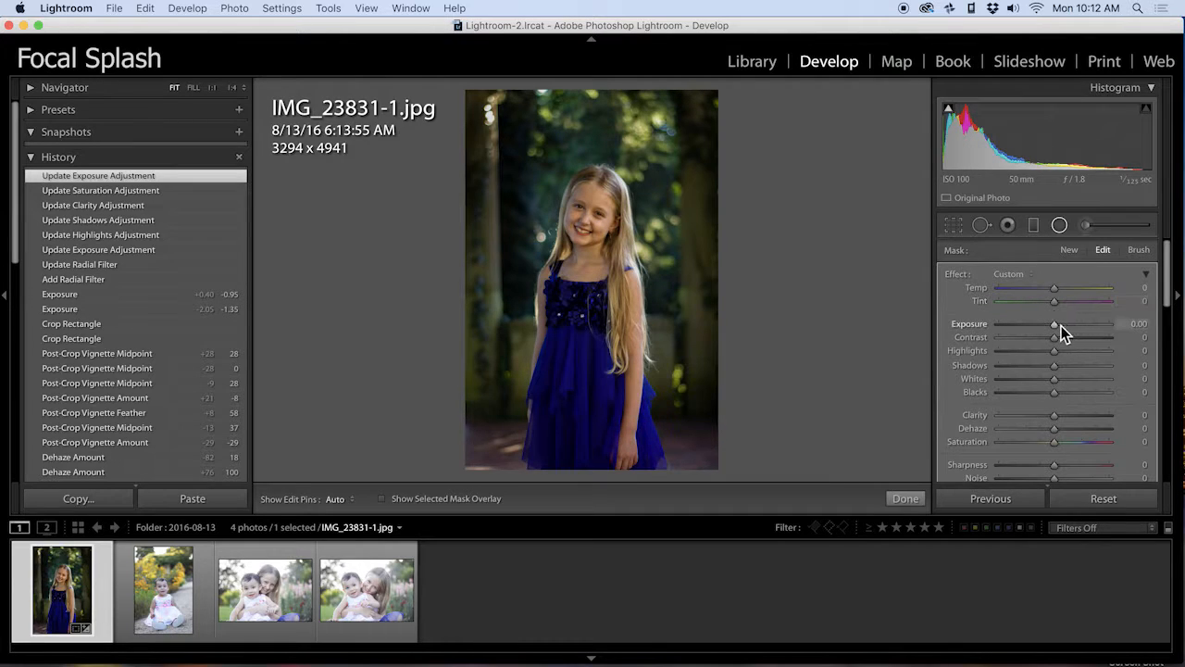
pyautogui.moveTo(1057, 325); pyautogui.dragTo(1065, 323)
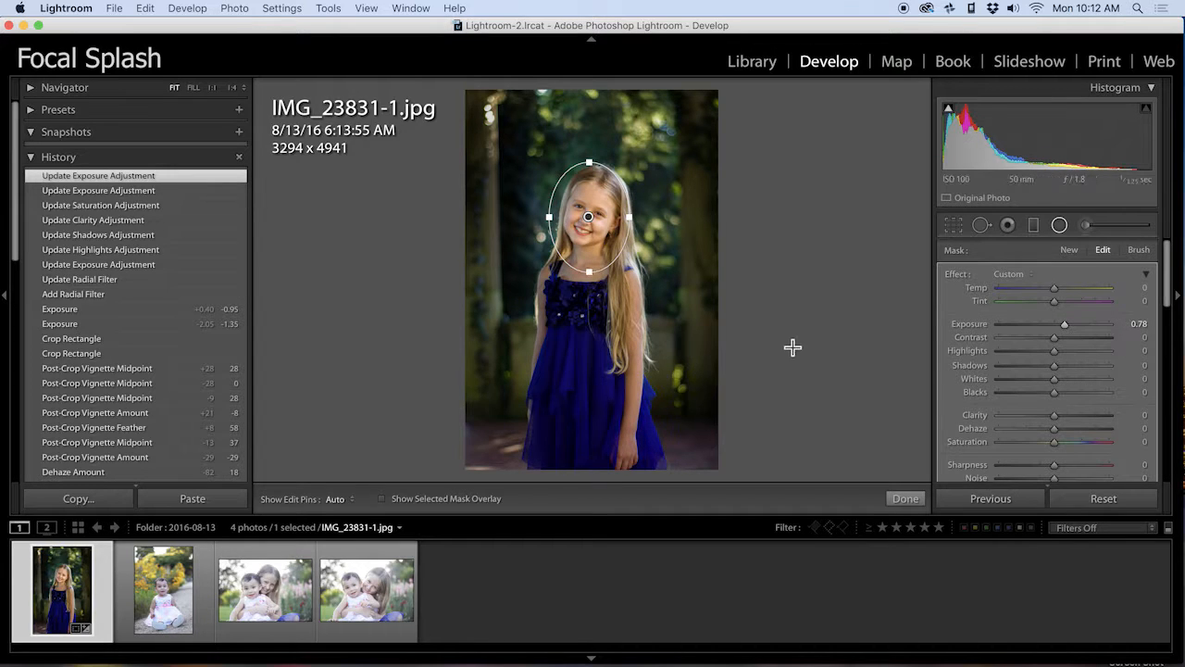
# Brighten the girl's dress, hair and face by painting over her with the Adjustment Brush at exposure 0.89.
pyautogui.click(1087, 224)
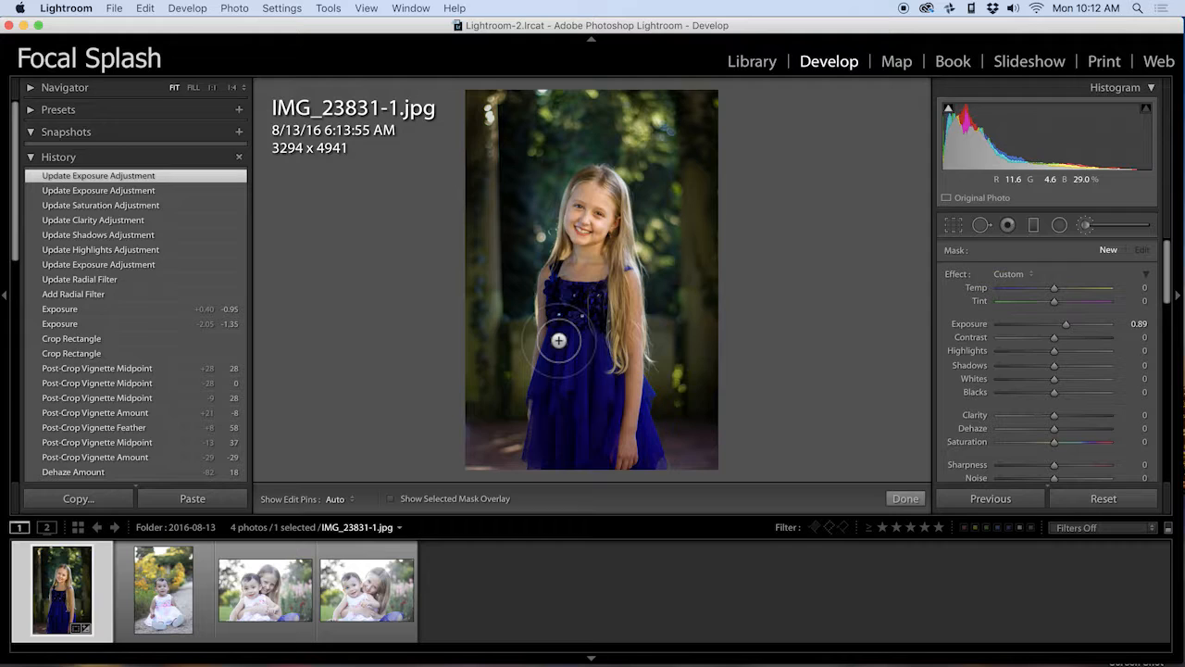
pyautogui.press('h')
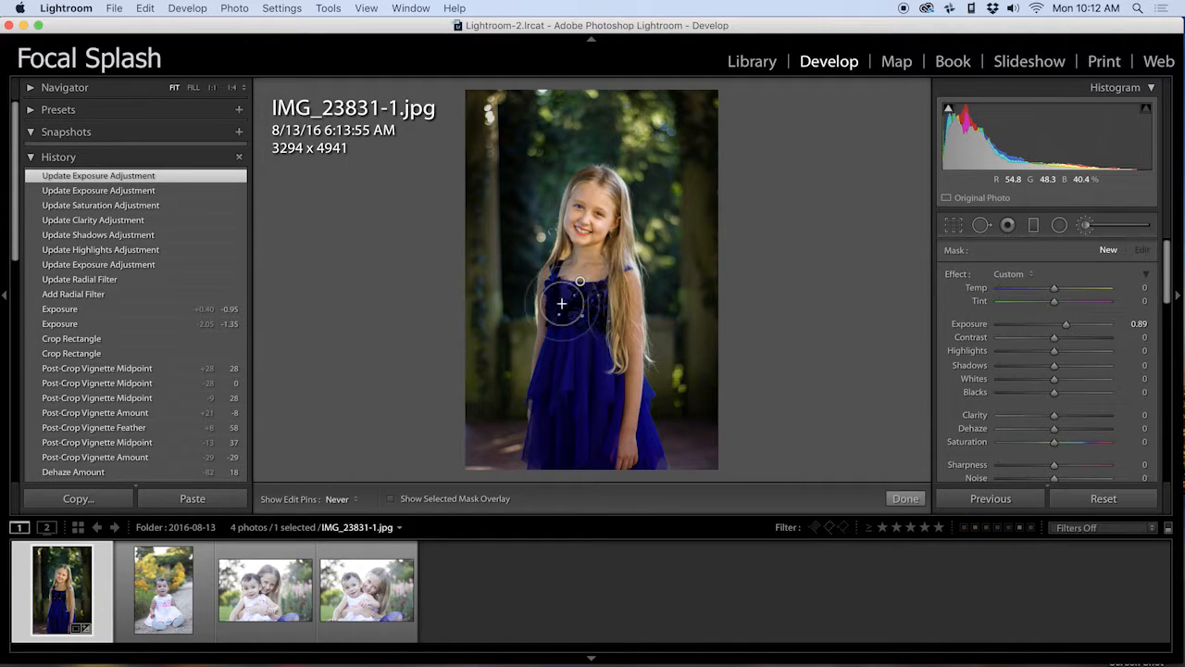
pyautogui.moveTo(561, 304)
pyautogui.mouseDown()
pyautogui.moveTo(557, 409)
pyautogui.moveTo(574, 451)
pyautogui.moveTo(596, 401)
pyautogui.moveTo(591, 304)
pyautogui.moveTo(610, 284)
pyautogui.moveTo(620, 429)
pyautogui.moveTo(637, 452)
pyautogui.moveTo(562, 461)
pyautogui.moveTo(561, 381)
pyautogui.moveTo(545, 454)
pyautogui.moveTo(555, 281)
pyautogui.moveTo(554, 302)
pyautogui.moveTo(569, 271)
pyautogui.moveTo(610, 266)
pyautogui.moveTo(608, 252)
pyautogui.moveTo(584, 268)
pyautogui.moveTo(580, 237)
pyautogui.moveTo(571, 252)
pyautogui.moveTo(593, 181)
pyautogui.moveTo(600, 218)
pyautogui.mouseUp()
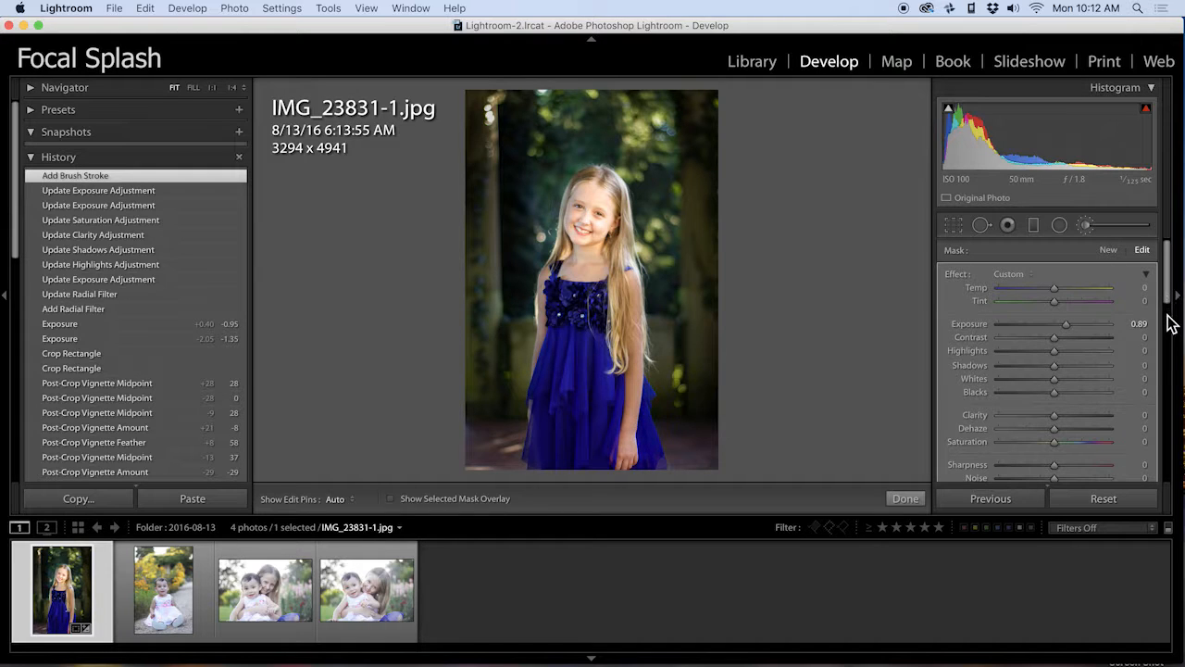
# Enable Auto Mask for the adjustment brush and paint further strokes over the background on both sides of the girl.
pyautogui.moveTo(1167, 301); pyautogui.dragTo(1172, 344)
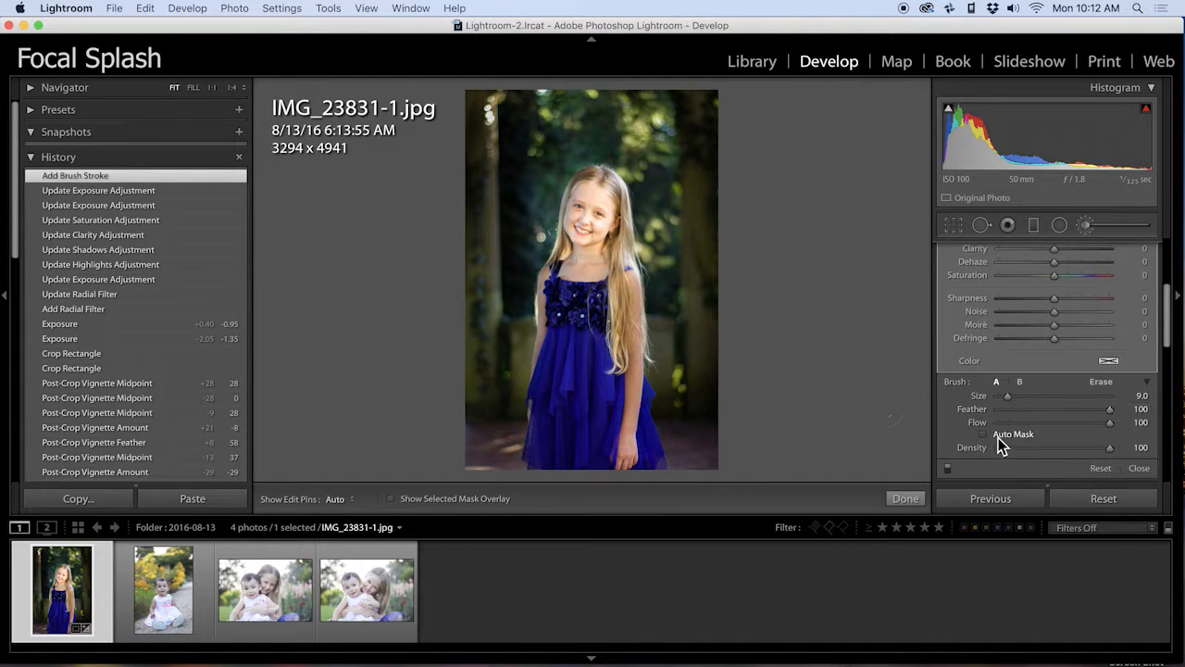
pyautogui.click(984, 434)
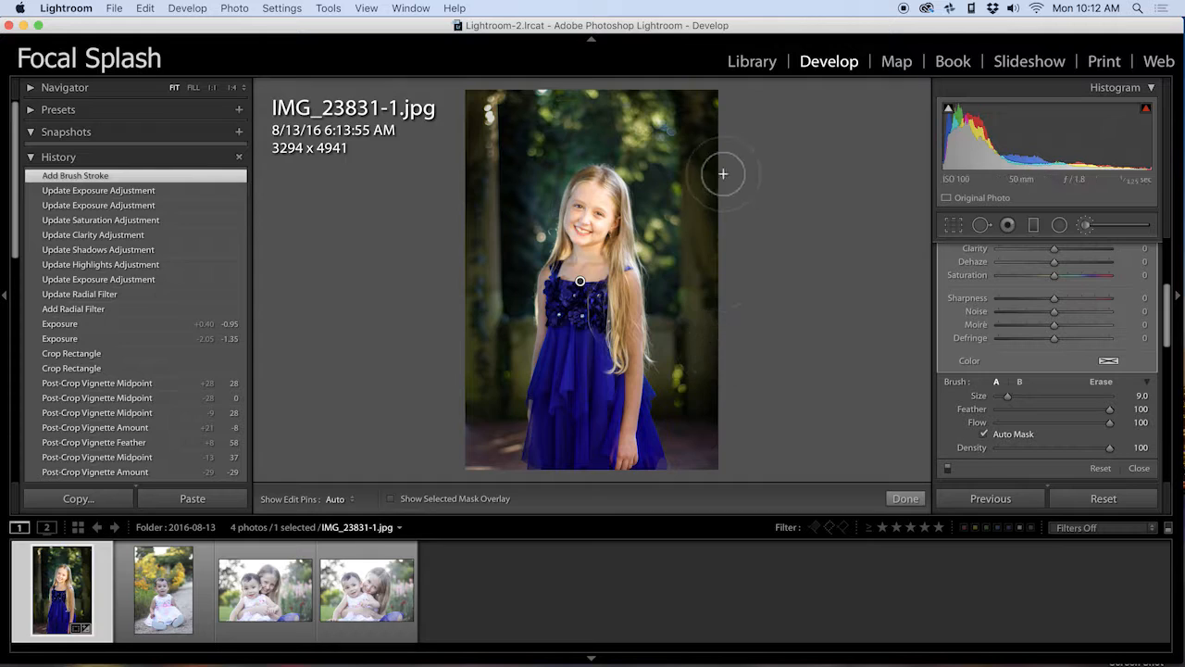
pyautogui.press('h')
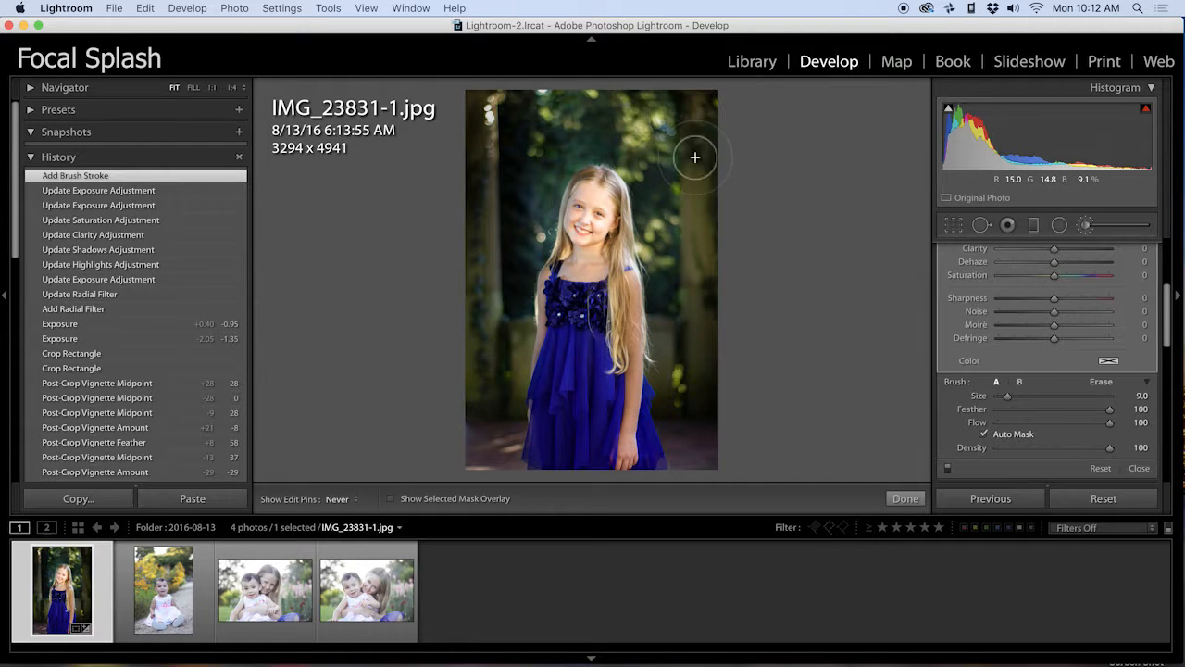
pyautogui.moveTo(685, 245)
pyautogui.mouseDown()
pyautogui.moveTo(700, 176)
pyautogui.moveTo(693, 236)
pyautogui.mouseUp()
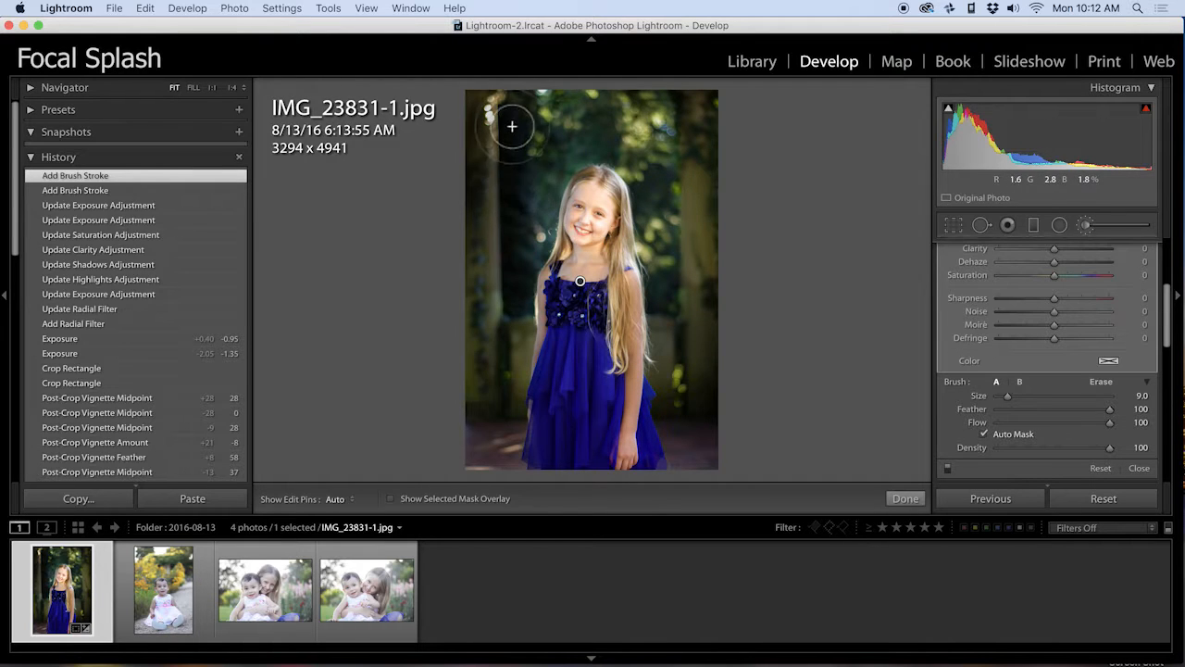
pyautogui.press('h')
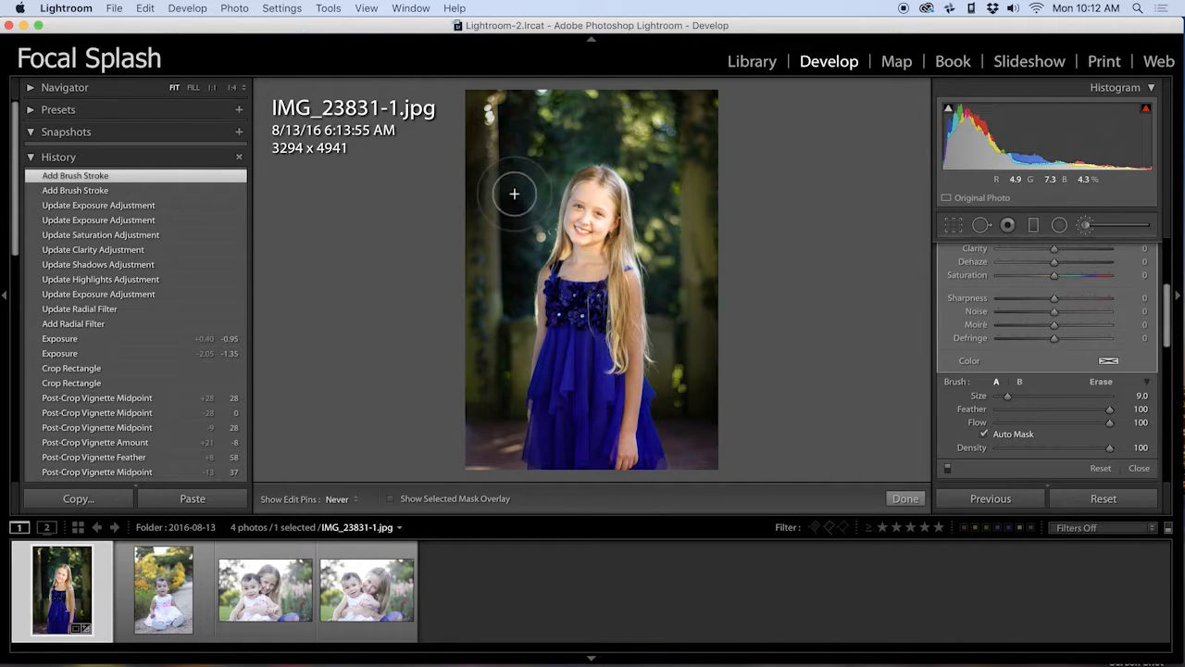
pyautogui.moveTo(516, 268)
pyautogui.mouseDown()
pyautogui.moveTo(510, 188)
pyautogui.moveTo(744, 101)
pyautogui.mouseUp()
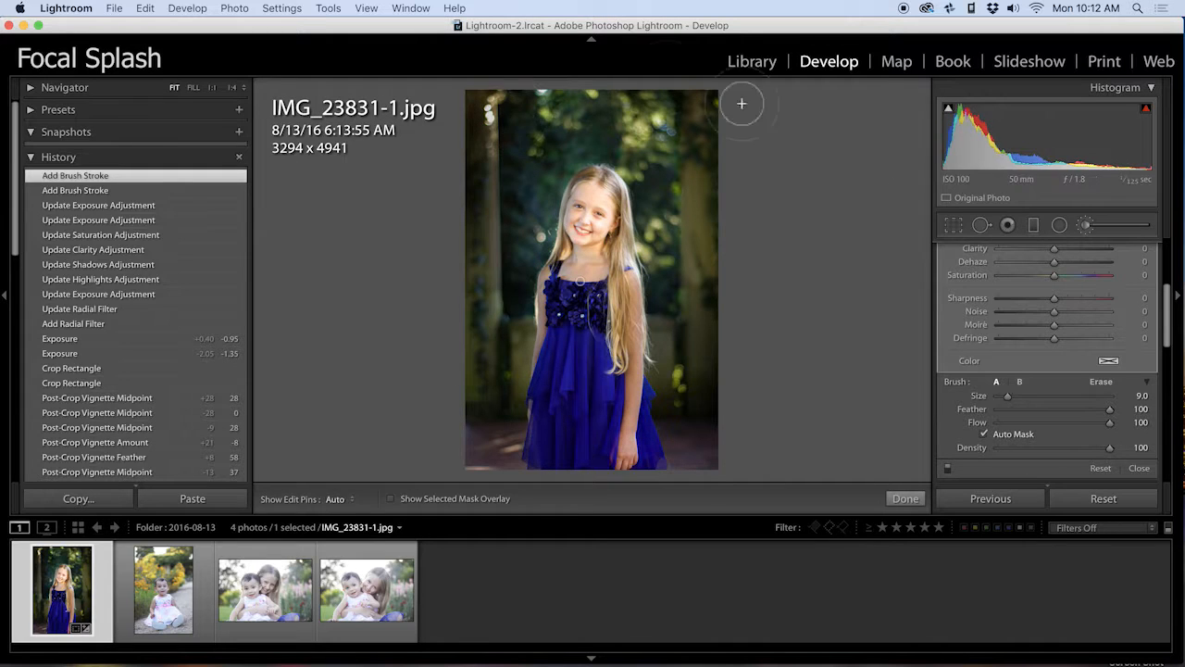
# Raise the brush mask's exposure to 2.53 and paint another stroke over the background beside the girl.
pyautogui.moveTo(1167, 294); pyautogui.dragTo(1167, 246)
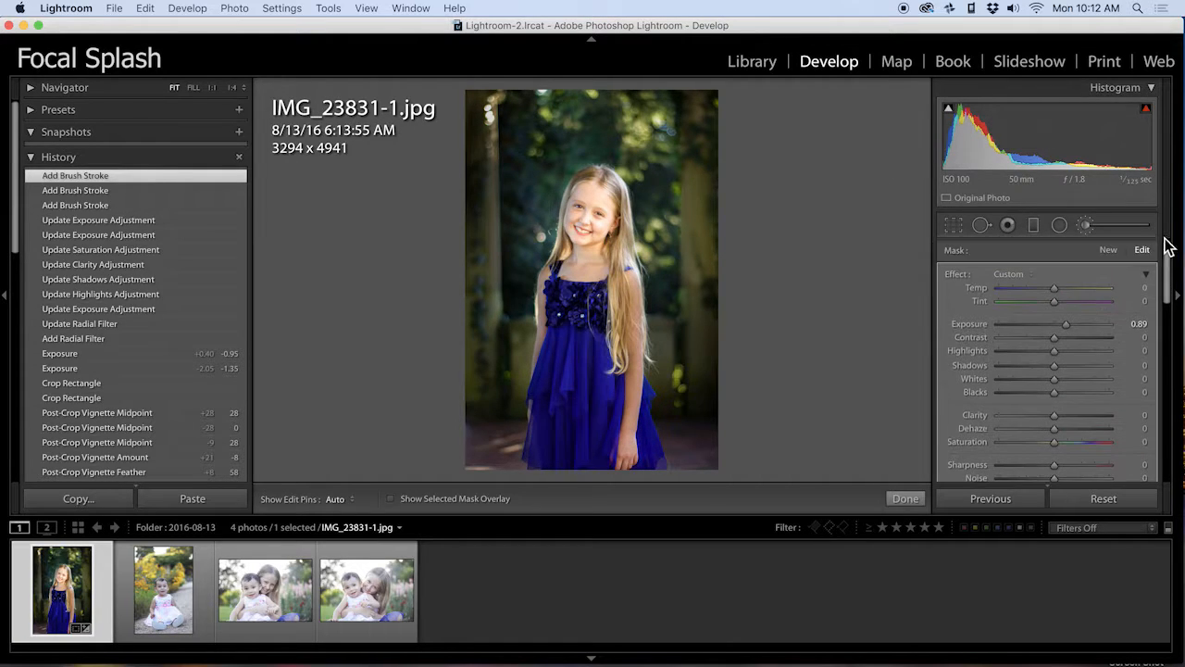
pyautogui.click(1088, 324)
pyautogui.moveTo(1088, 321); pyautogui.dragTo(1087, 321)
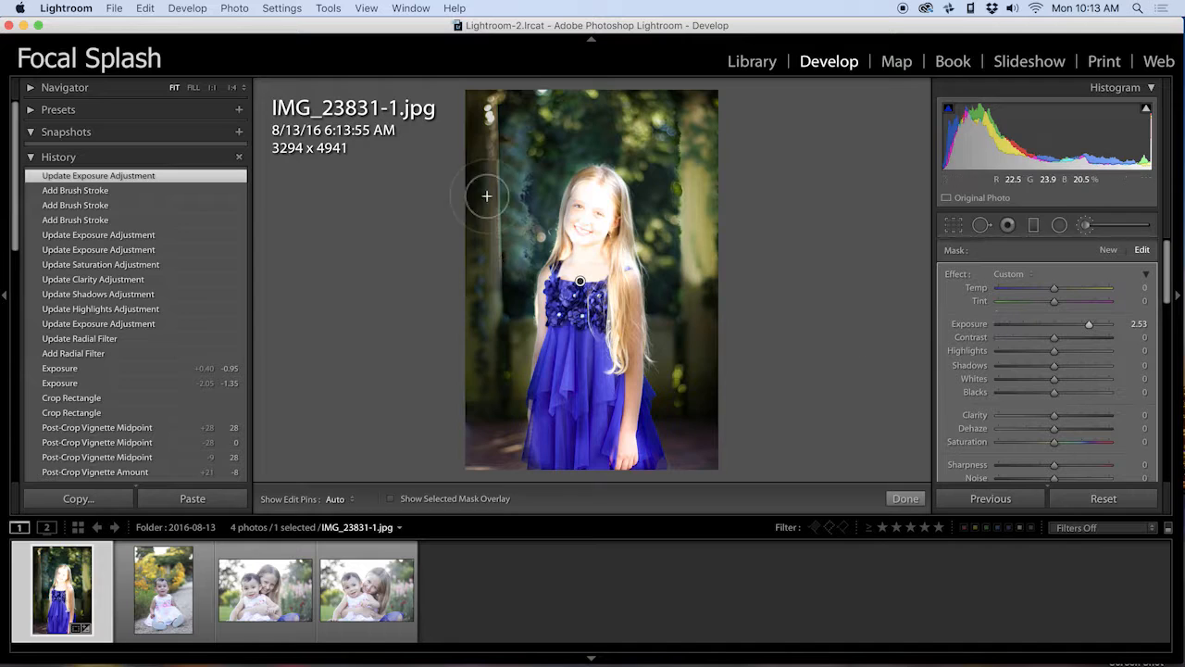
pyautogui.press('h')
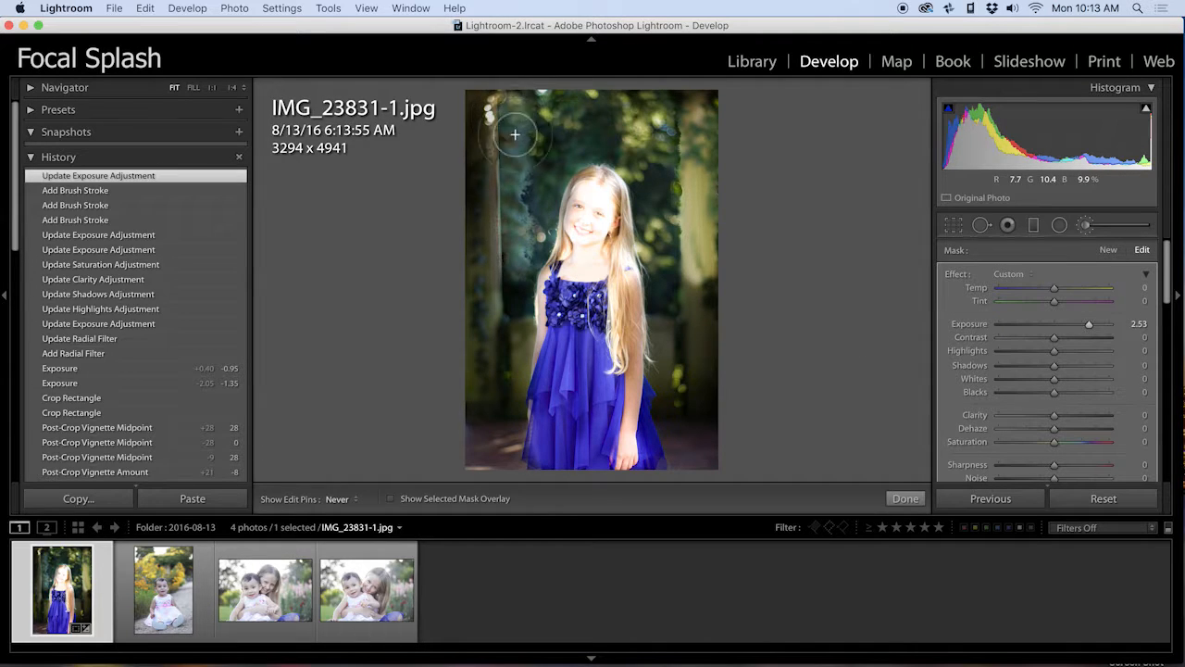
pyautogui.moveTo(517, 289)
pyautogui.mouseDown()
pyautogui.moveTo(515, 306)
pyautogui.moveTo(532, 200)
pyautogui.mouseUp()
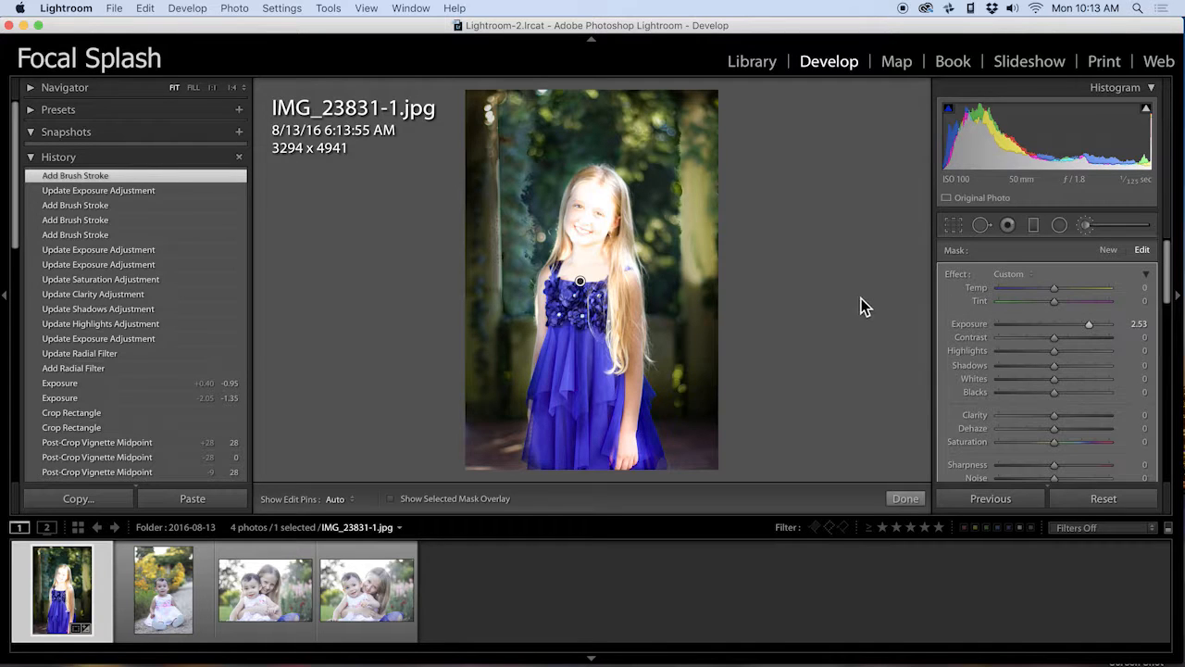
# Set the brush mask's exposure to about 0.89, finish editing it, and start a new brush adjustment.
pyautogui.moveTo(1091, 323); pyautogui.dragTo(1068, 324)
pyautogui.click(1087, 228)
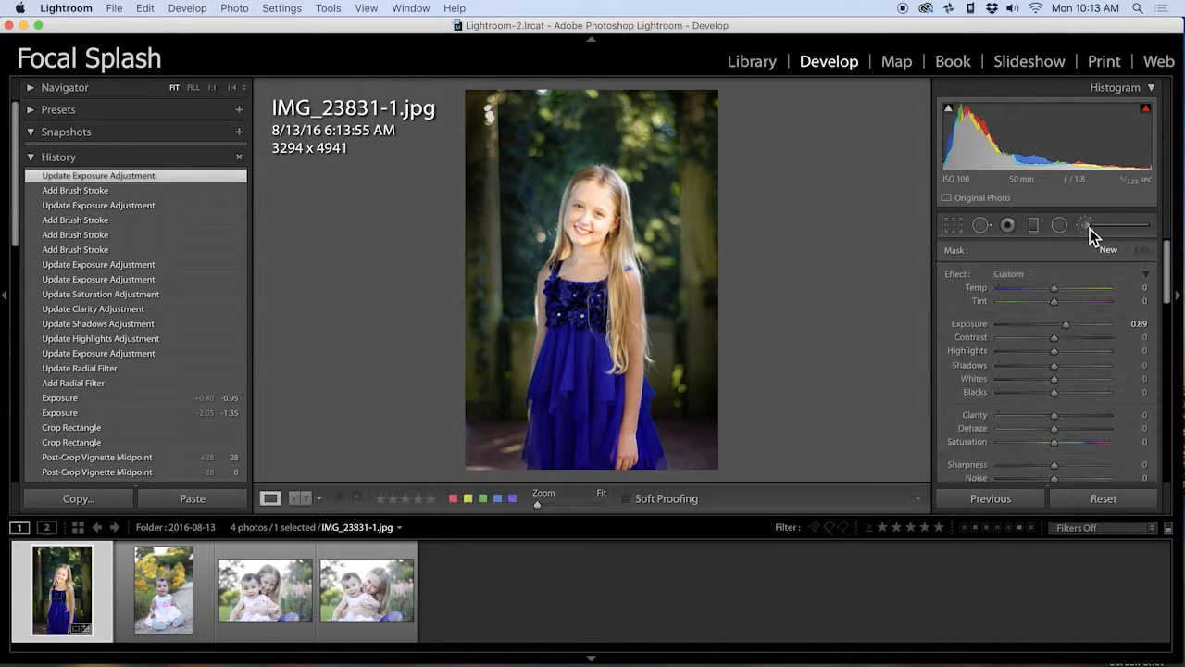
pyautogui.click(1086, 227)
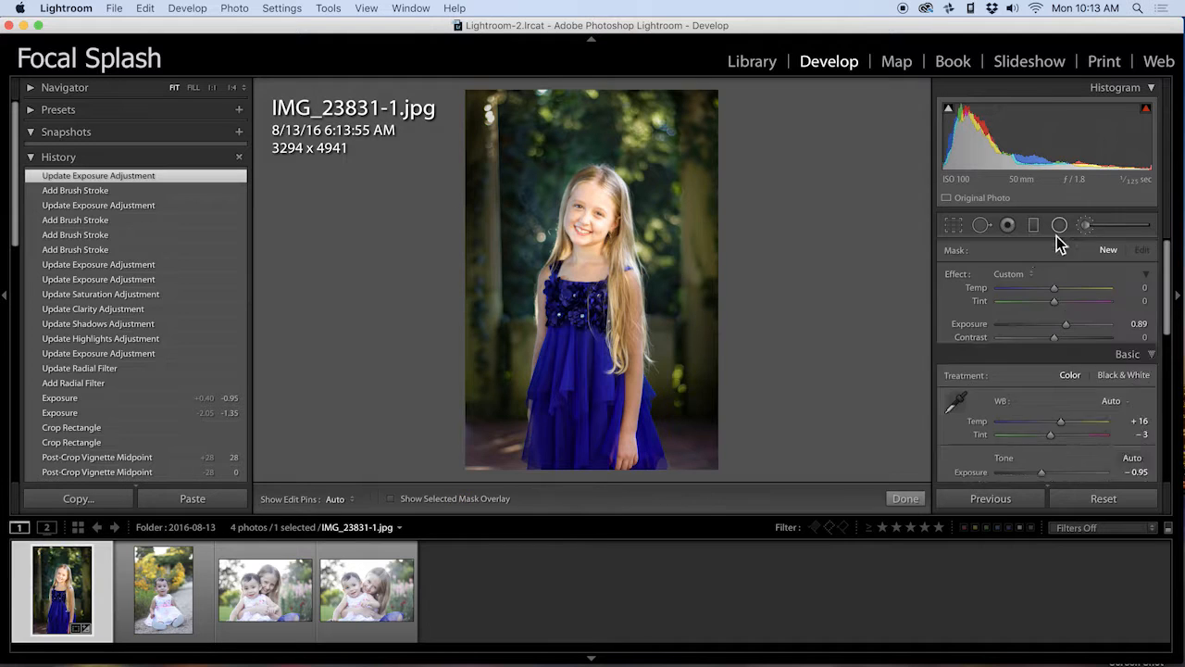
# Reset the adjustment brush's effect sliders to zero, then select the brush mask on the girl's dress and delete it.
pyautogui.doubleClick(962, 274)
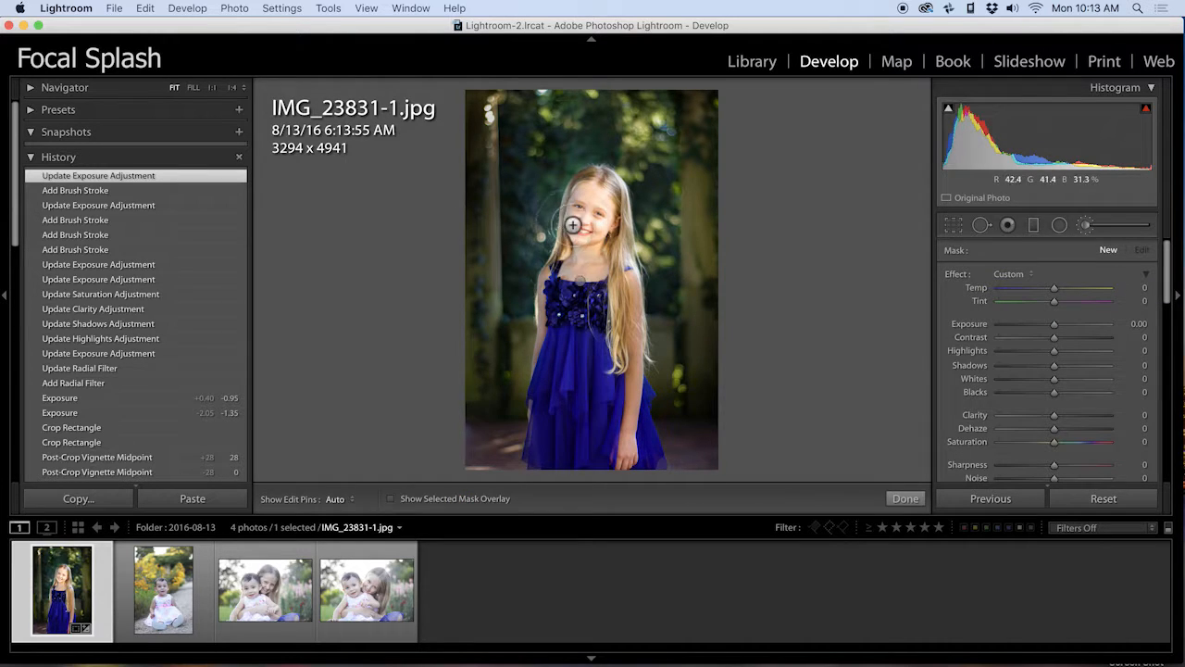
pyautogui.click(580, 278)
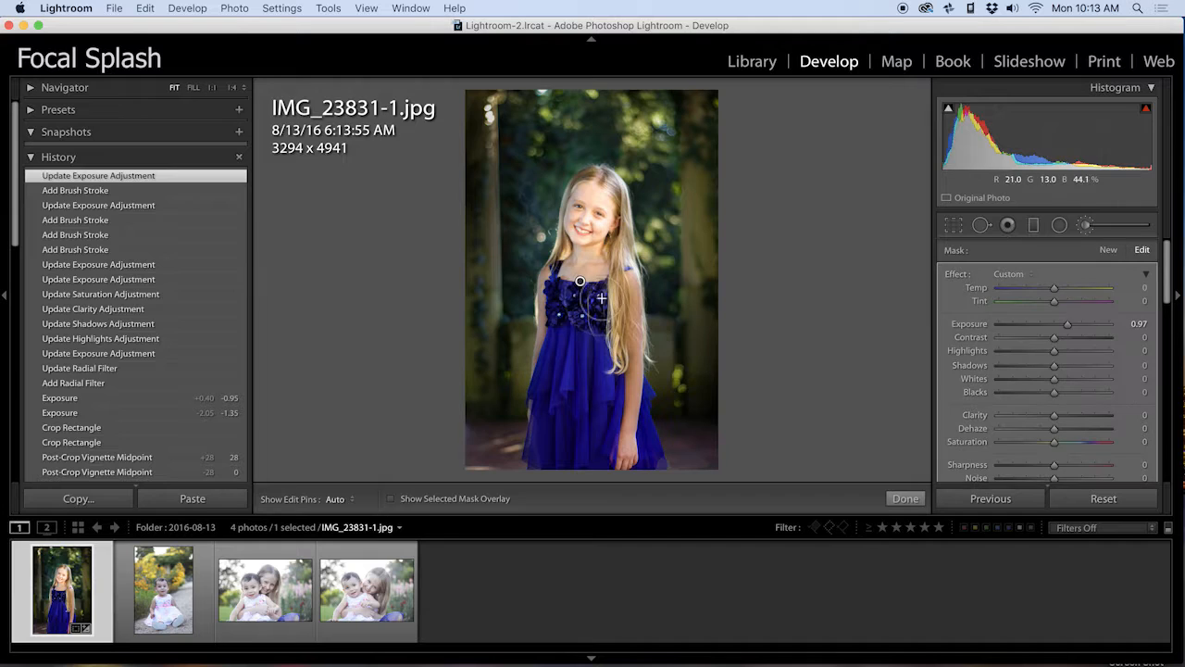
pyautogui.press('Delete')
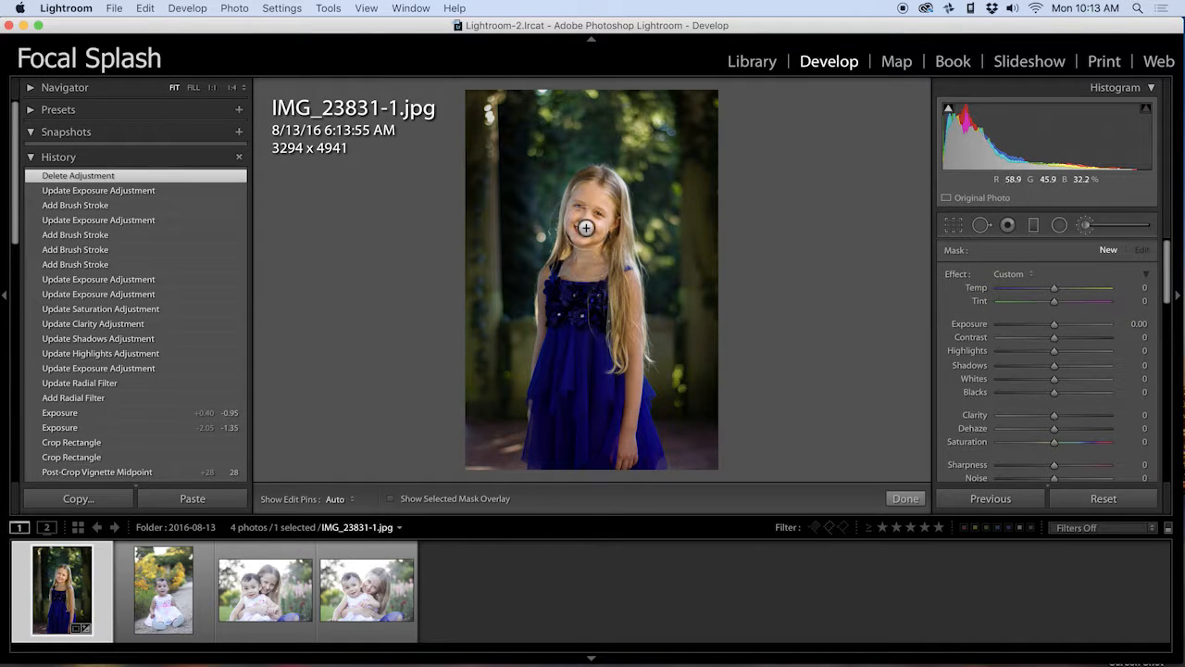
# Set the exposure of the existing radial filter on the girl's face to 0.76, and the photo's overall exposure to −0.45.
pyautogui.click(1061, 224)
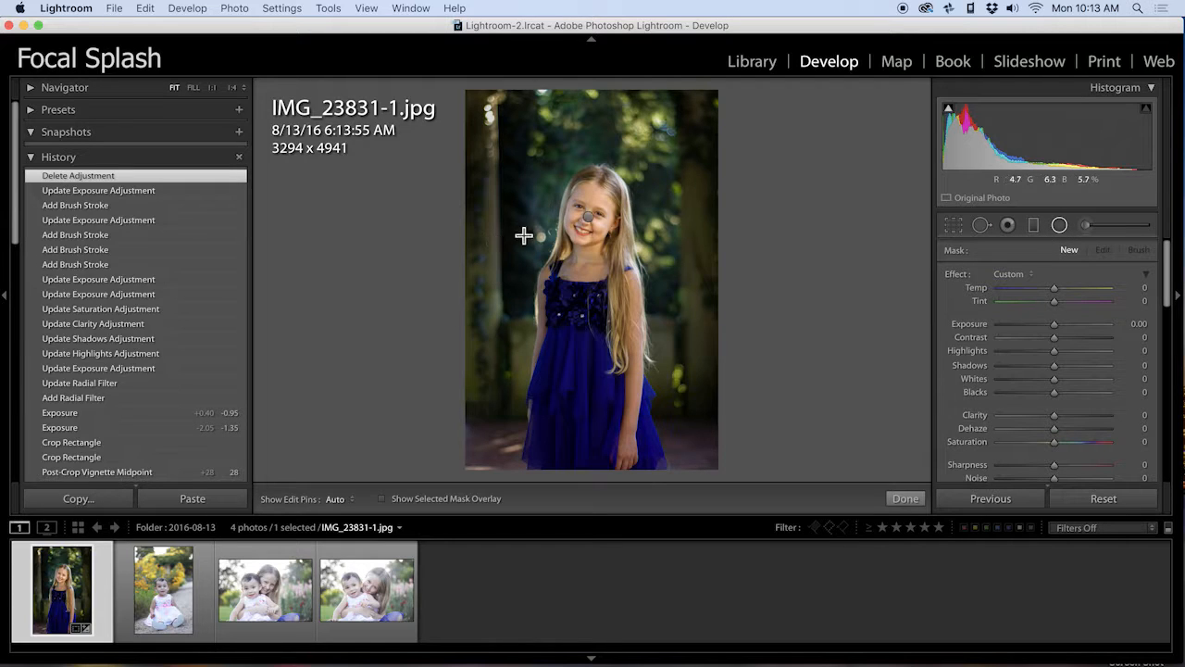
pyautogui.moveTo(585, 217); pyautogui.dragTo(628, 271)
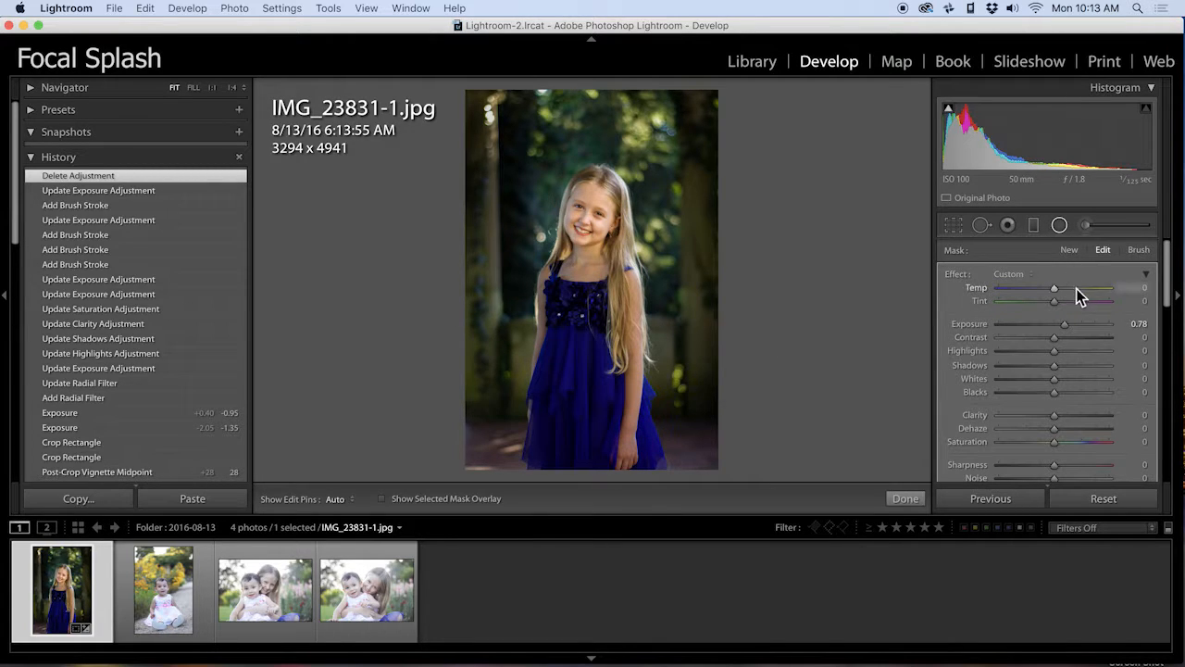
pyautogui.moveTo(1065, 326); pyautogui.dragTo(1065, 326)
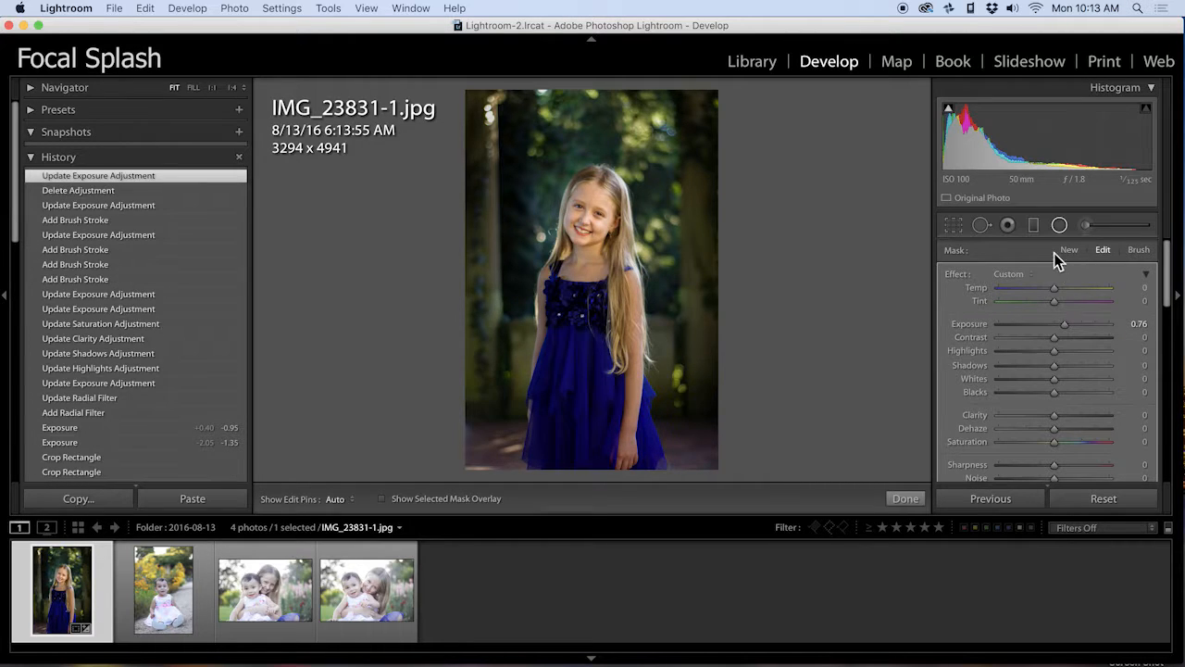
pyautogui.click(1060, 226)
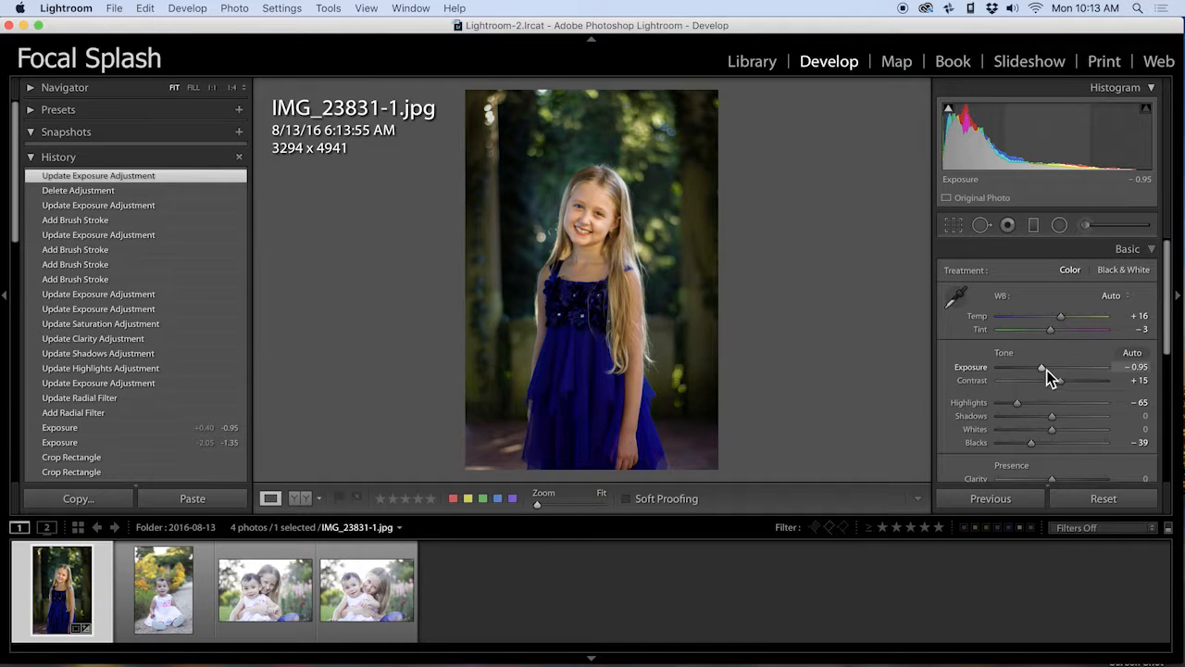
pyautogui.moveTo(1047, 369); pyautogui.dragTo(1050, 368)
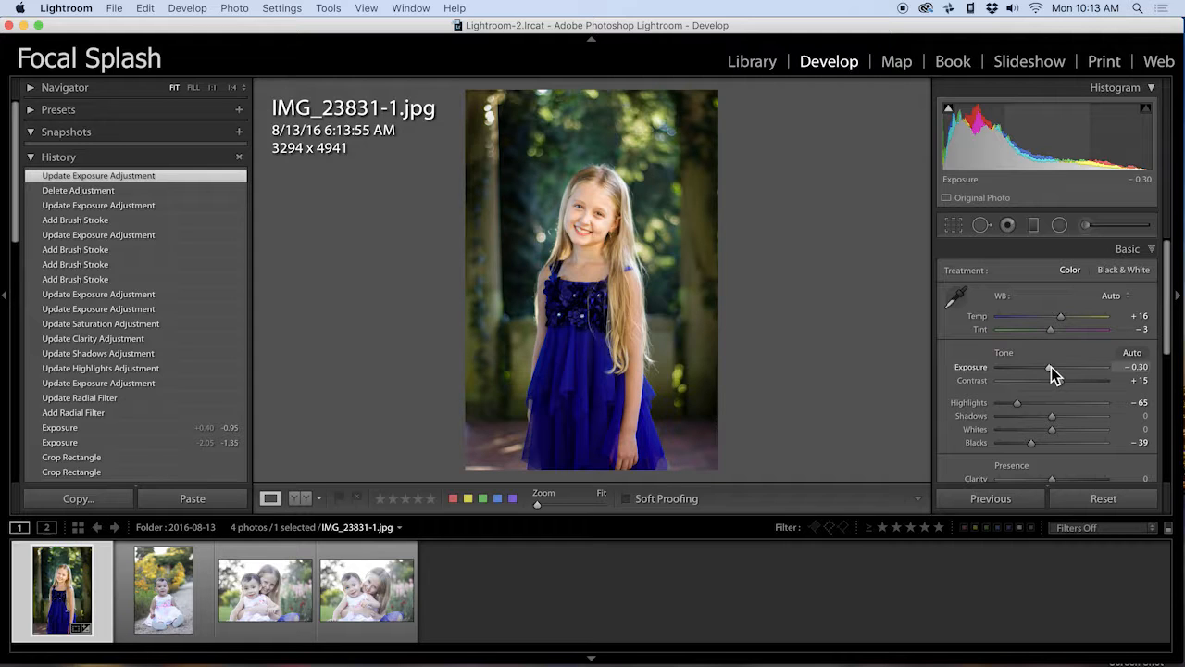
pyautogui.moveTo(1051, 367); pyautogui.dragTo(1055, 369)
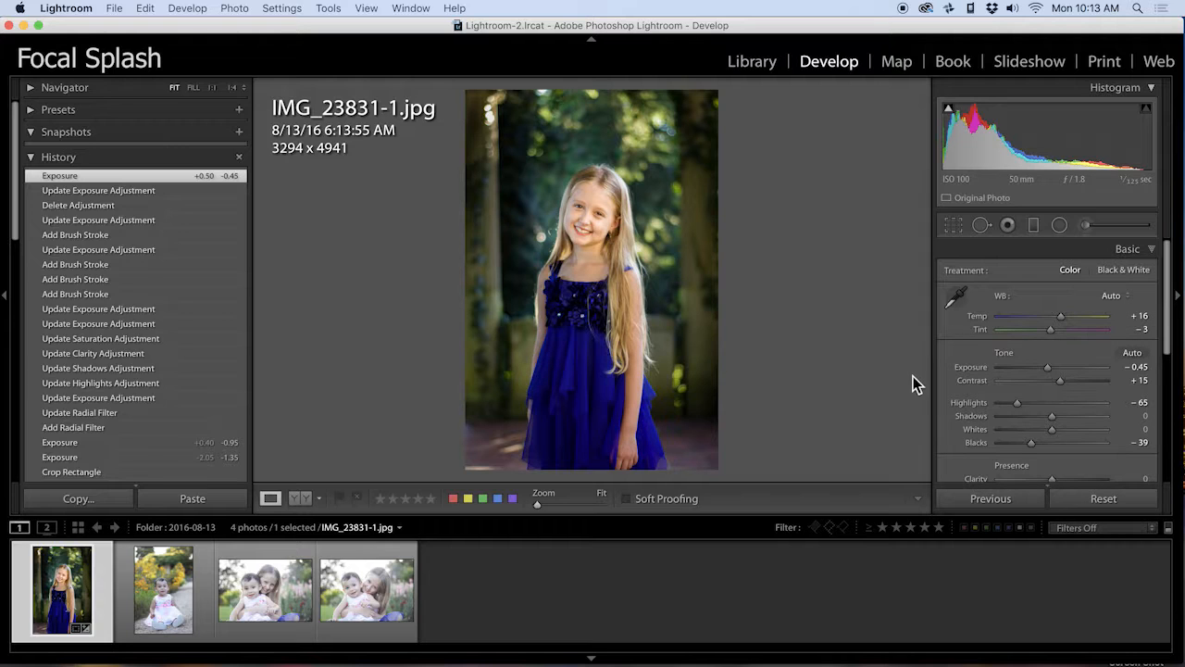
# Try a temperature of −30 with tint 0, then sample a neutral point in the background with the White Balance Selector.
pyautogui.moveTo(1054, 329)
pyautogui.mouseDown()
pyautogui.moveTo(1103, 323)
pyautogui.moveTo(1056, 333)
pyautogui.moveTo(1084, 315)
pyautogui.moveTo(1036, 320)
pyautogui.mouseUp()
pyautogui.doubleClick(1054, 332)
pyautogui.click(956, 296)
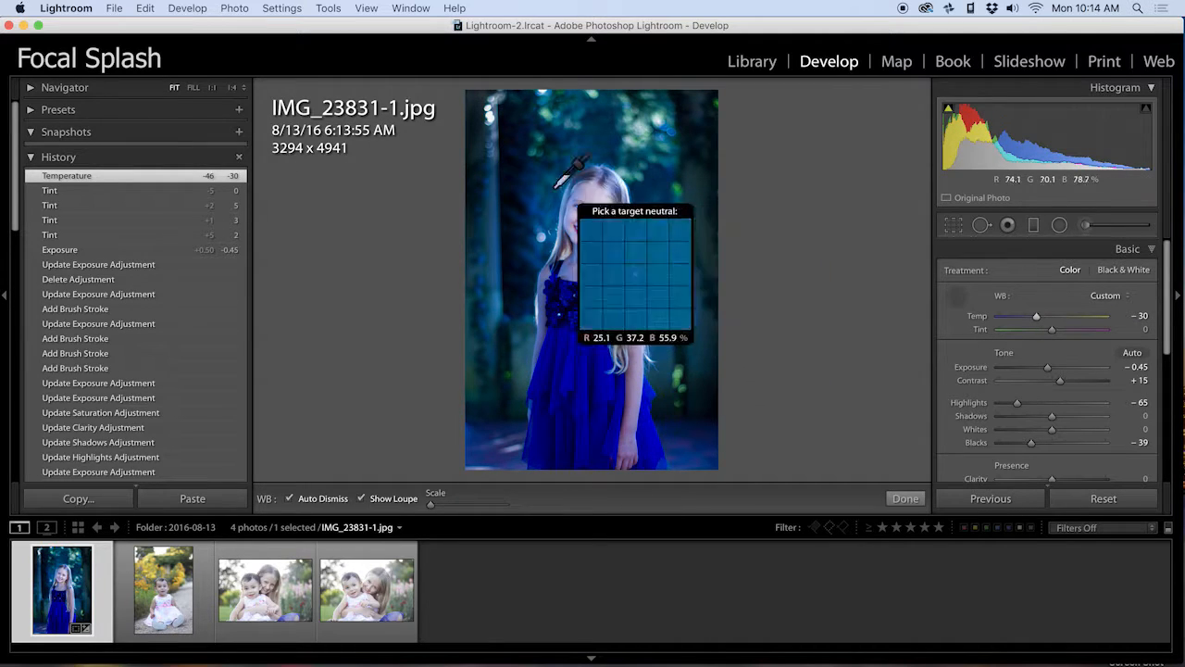
pyautogui.click(514, 148)
pyautogui.click(555, 154)
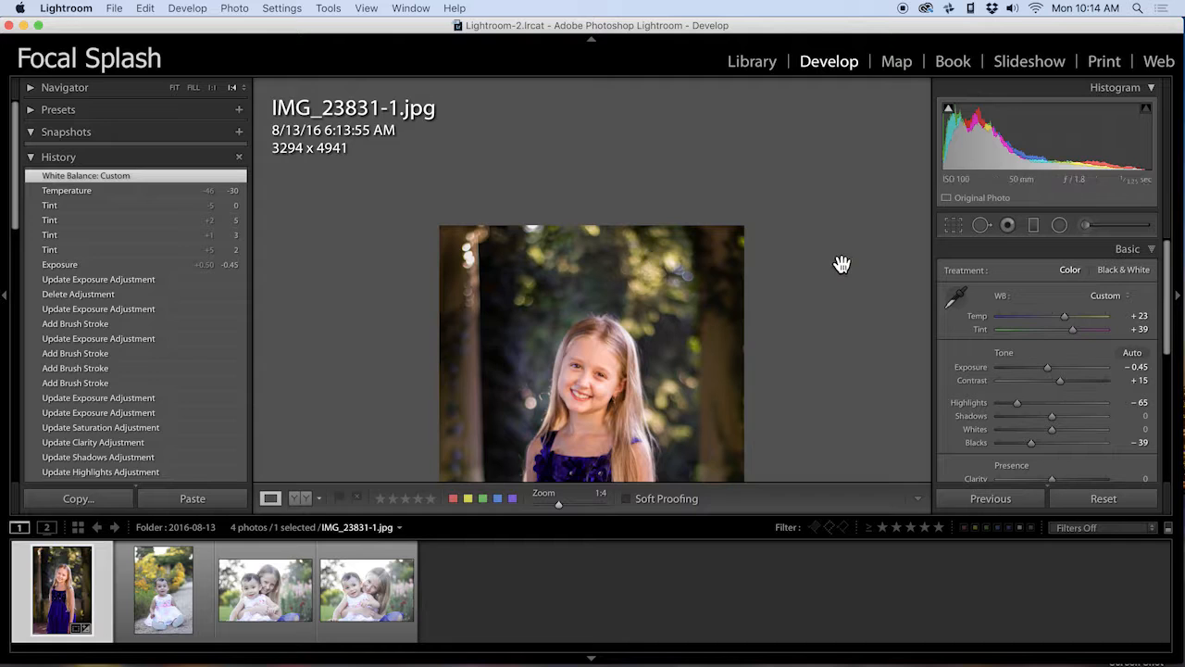
pyautogui.press('alt+super+minus')
pyautogui.press('alt+super+minus')
pyautogui.press('alt+super+minus')
pyautogui.press('alt+super+minus')
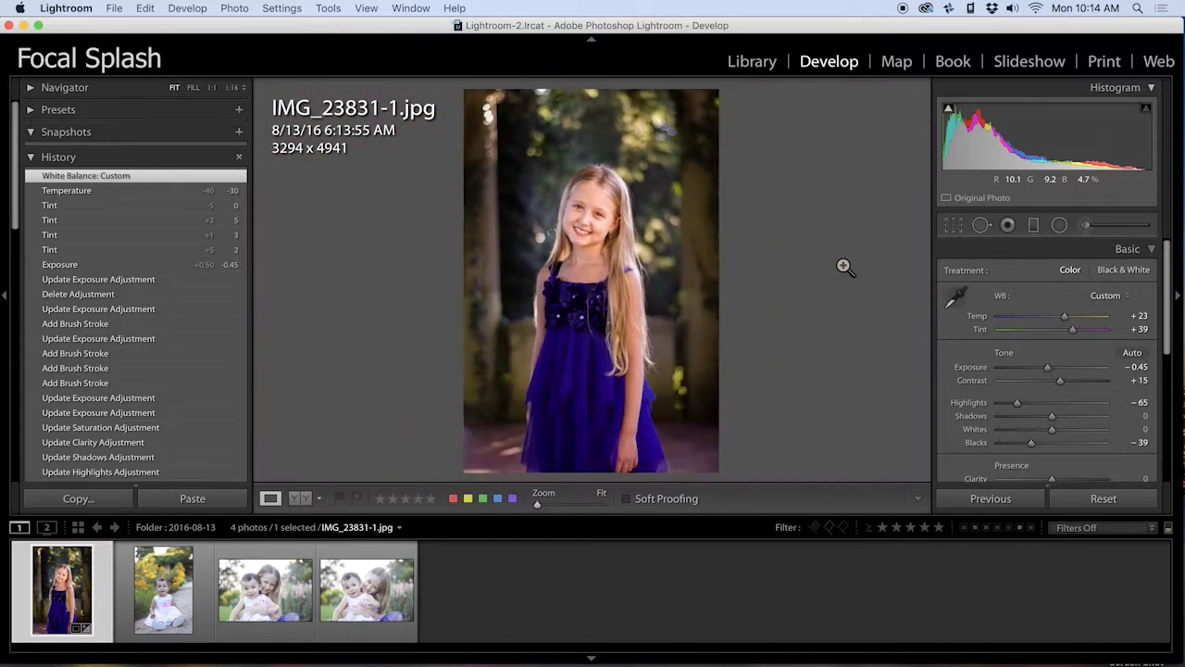
pyautogui.press('alt+super+equal')
pyautogui.press('alt+super+minus')
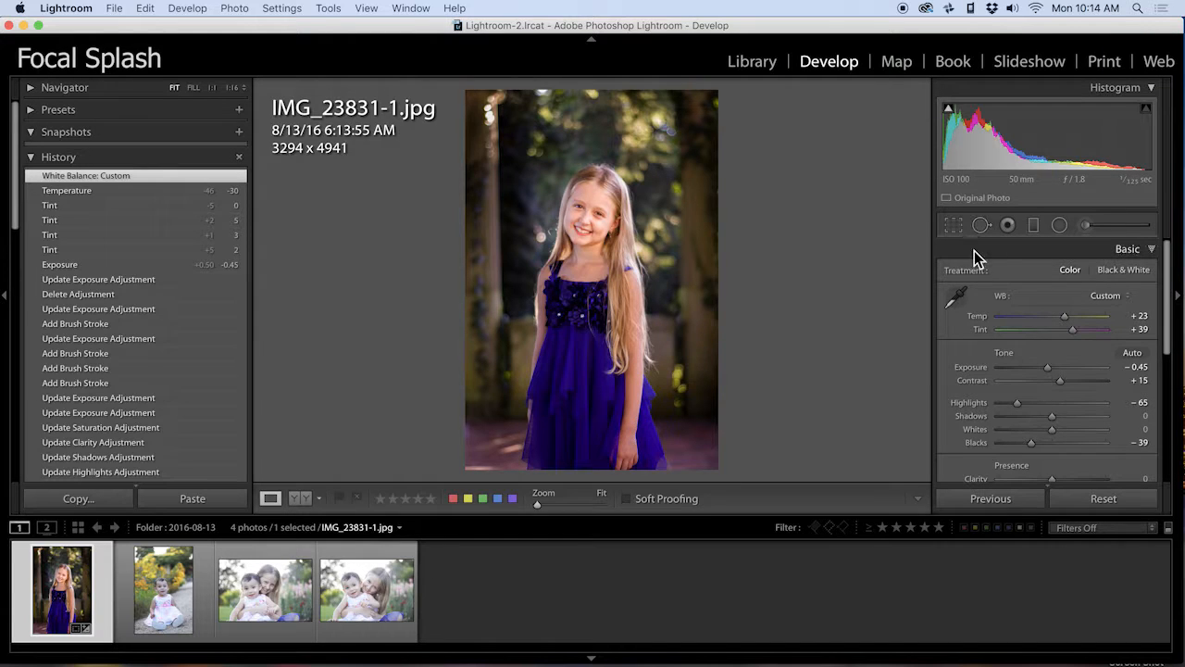
# Sample further neutral points in the dark background on either side of the girl with the White Balance Selector.
pyautogui.click(956, 299)
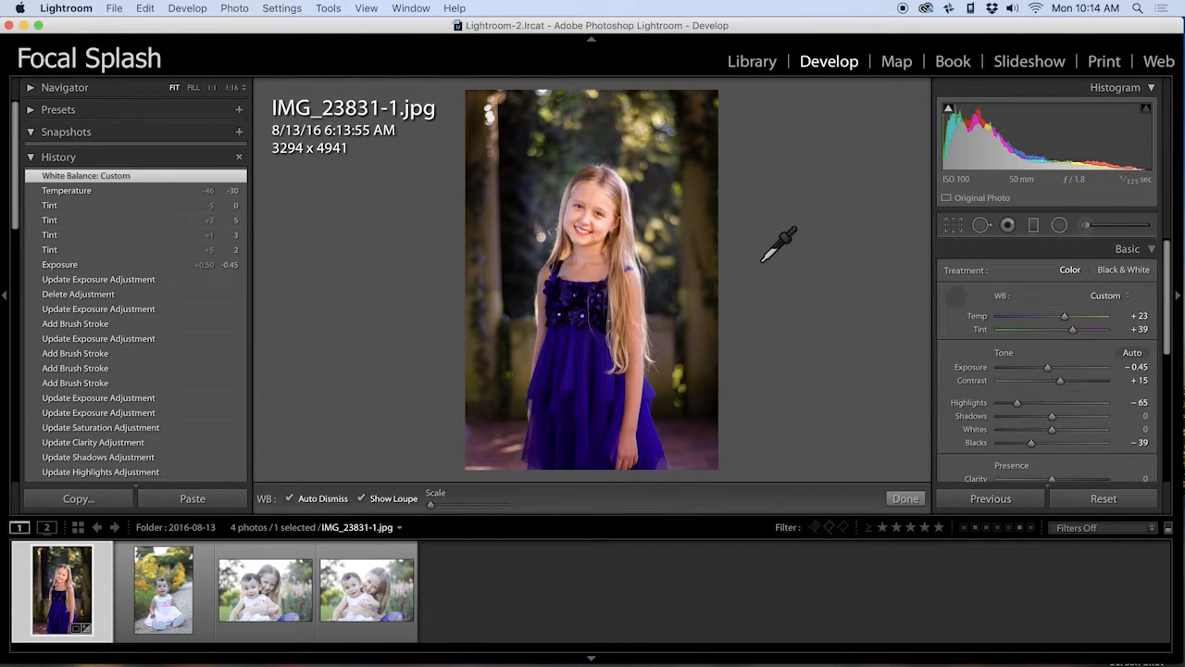
pyautogui.click(711, 293)
pyautogui.click(956, 298)
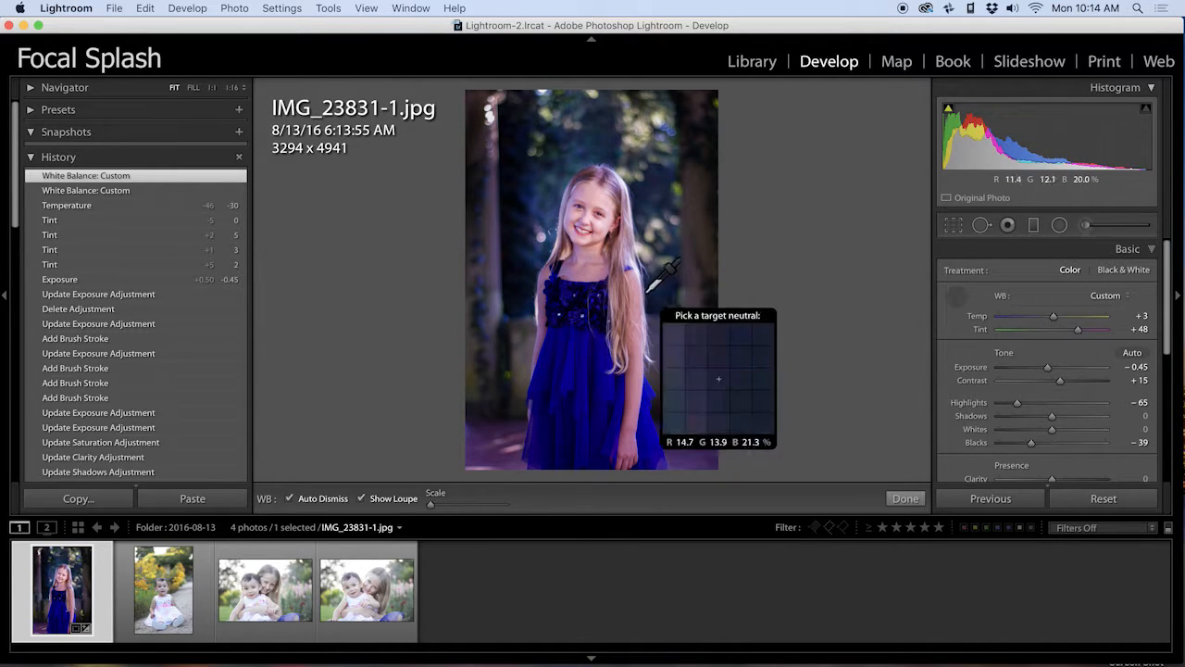
pyautogui.click(496, 315)
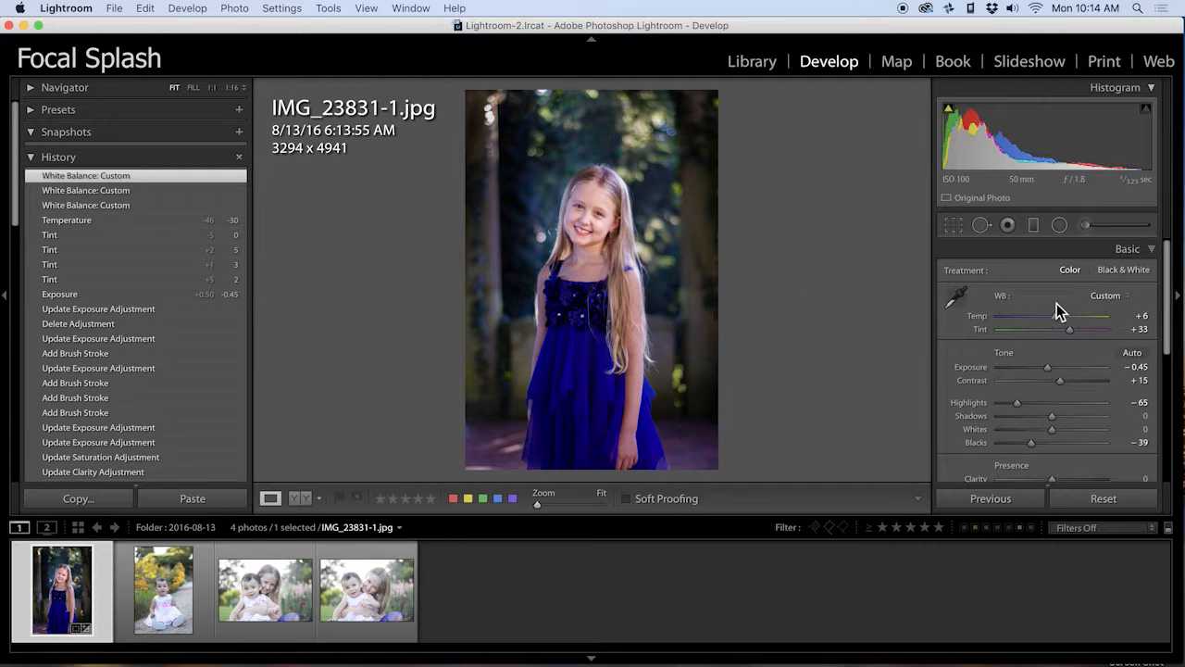
# Set the white balance to Auto, then fine-tune the temperature to +20 and the tint to +13.
pyautogui.click(1104, 296)
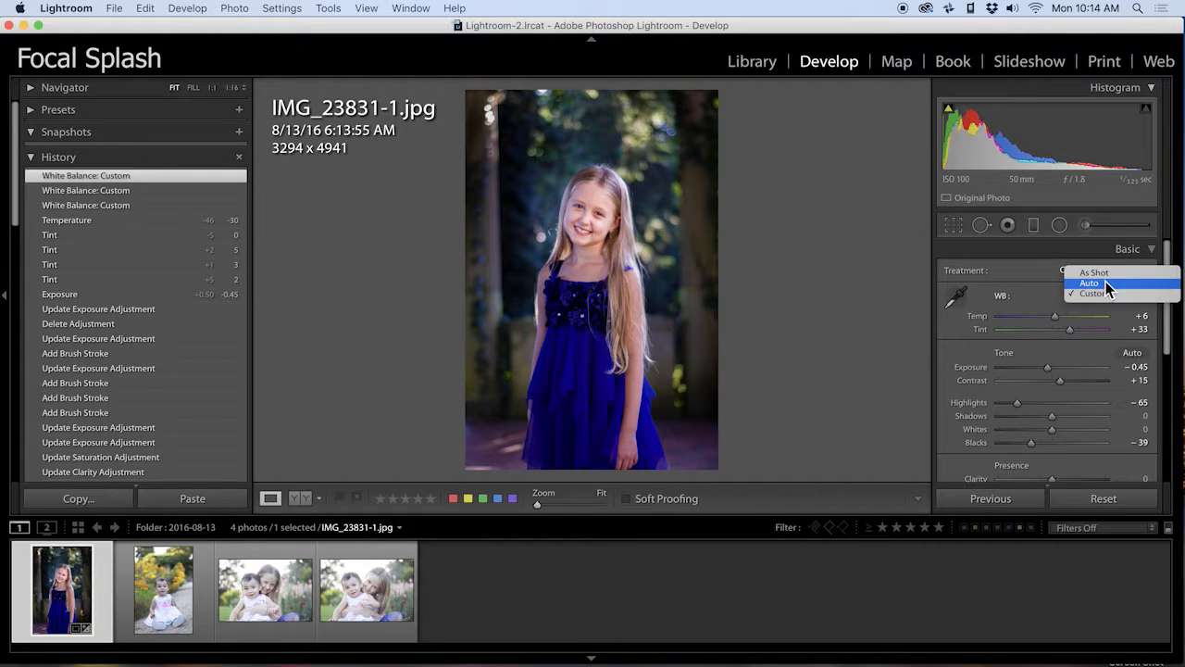
pyautogui.click(1104, 284)
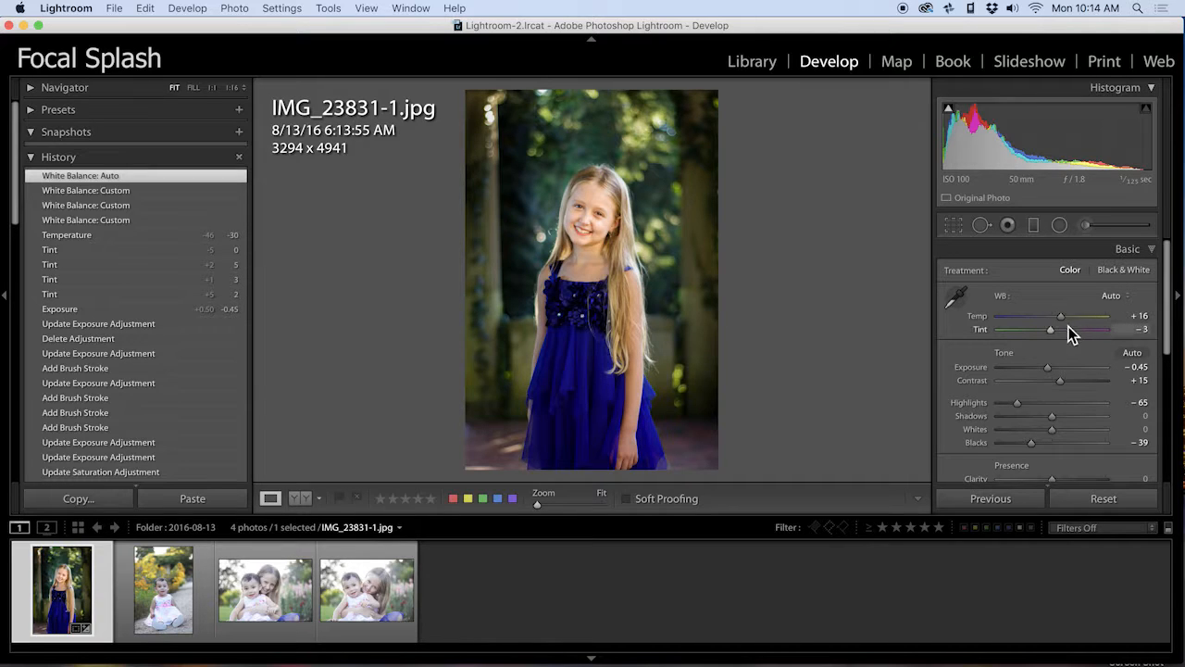
pyautogui.moveTo(1051, 329)
pyautogui.mouseDown()
pyautogui.moveTo(1067, 330)
pyautogui.moveTo(1062, 316)
pyautogui.moveTo(1059, 330)
pyautogui.mouseUp()
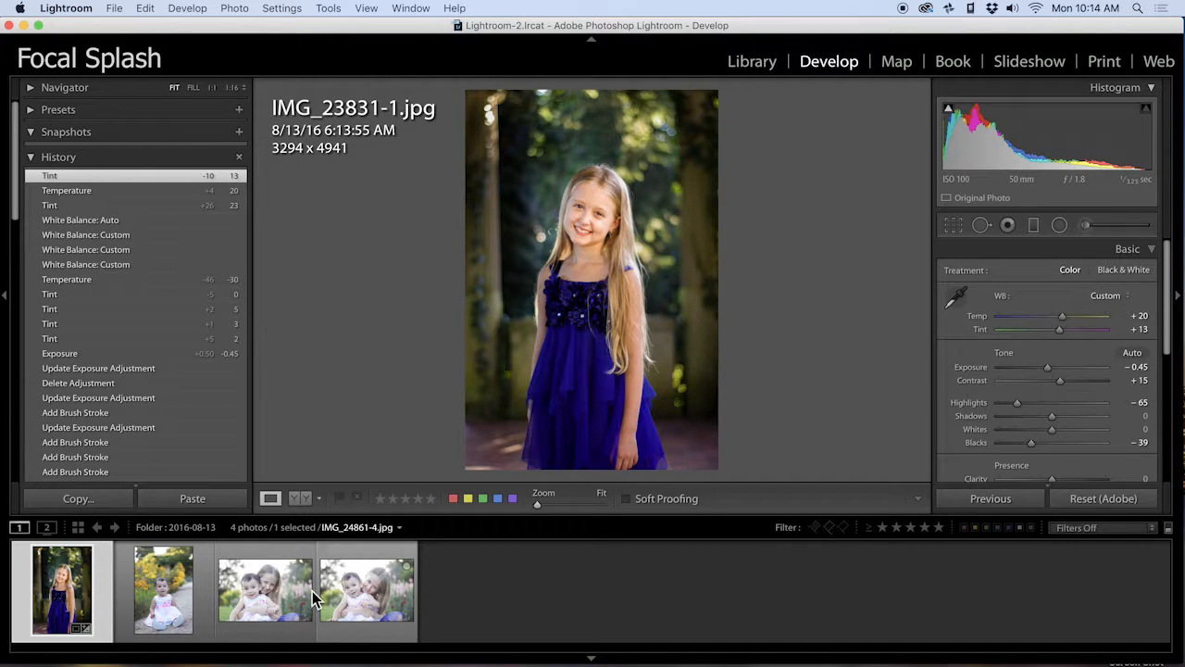
# Select all four photos with the blue-dress portrait as the source and synchronize its develop settings, leaving out local adjustments.
pyautogui.click(350, 593)
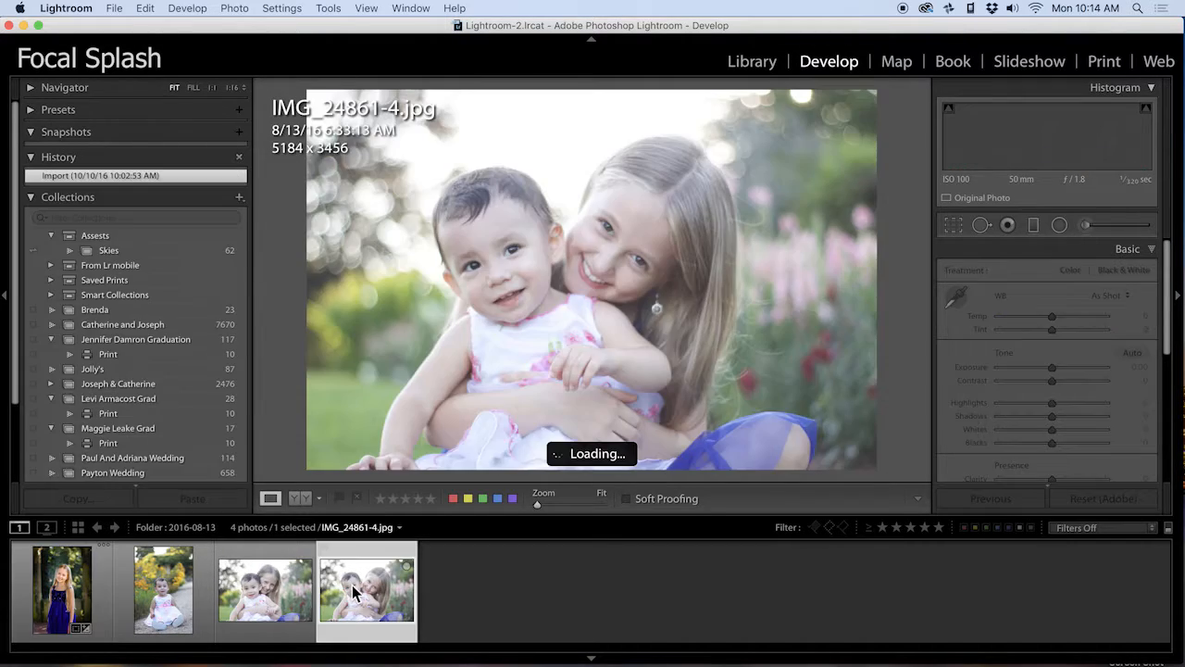
pyautogui.keyDown('shift'); pyautogui.click(78, 597); pyautogui.keyUp('shift')
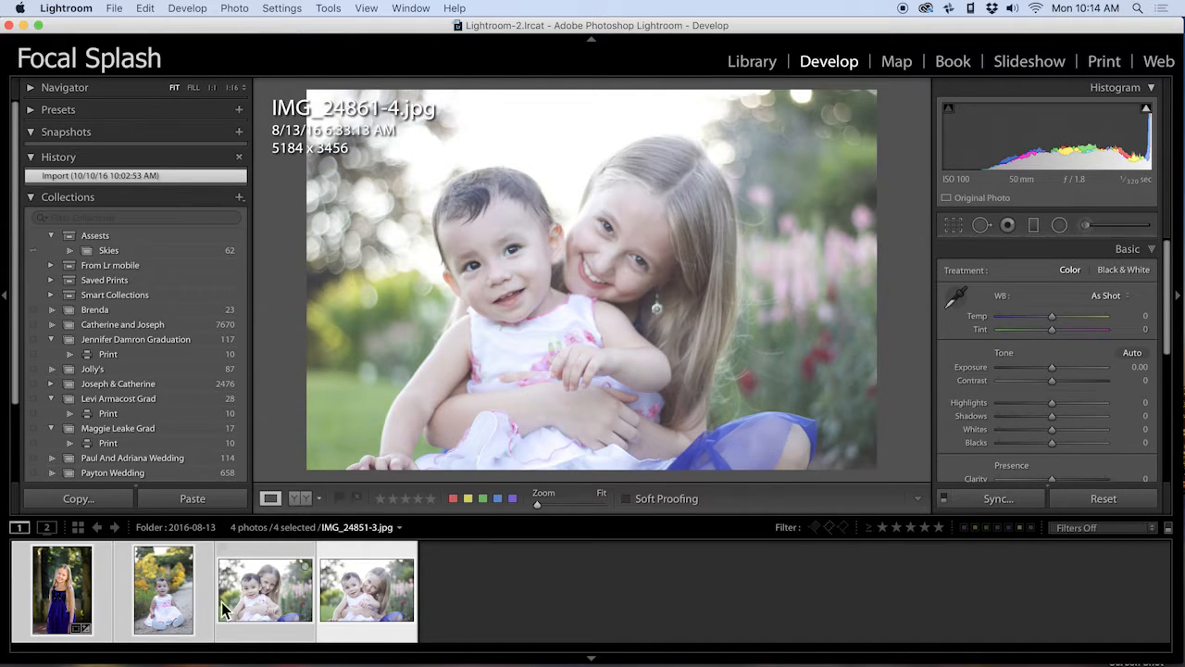
pyautogui.click(79, 600)
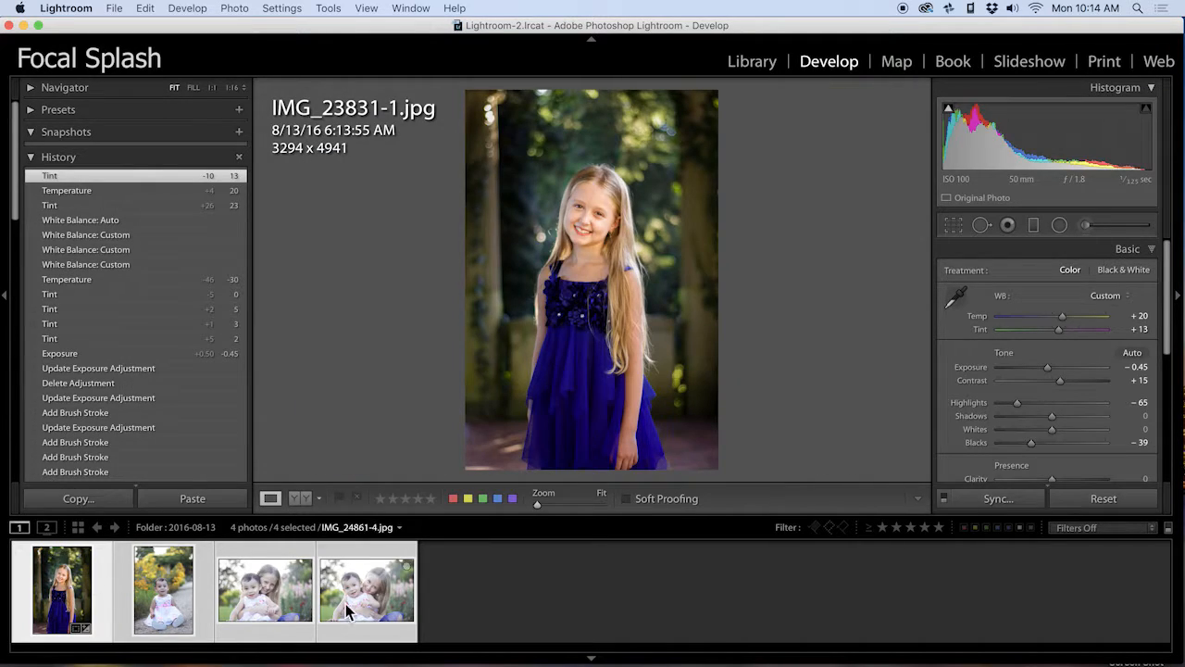
pyautogui.click(979, 498)
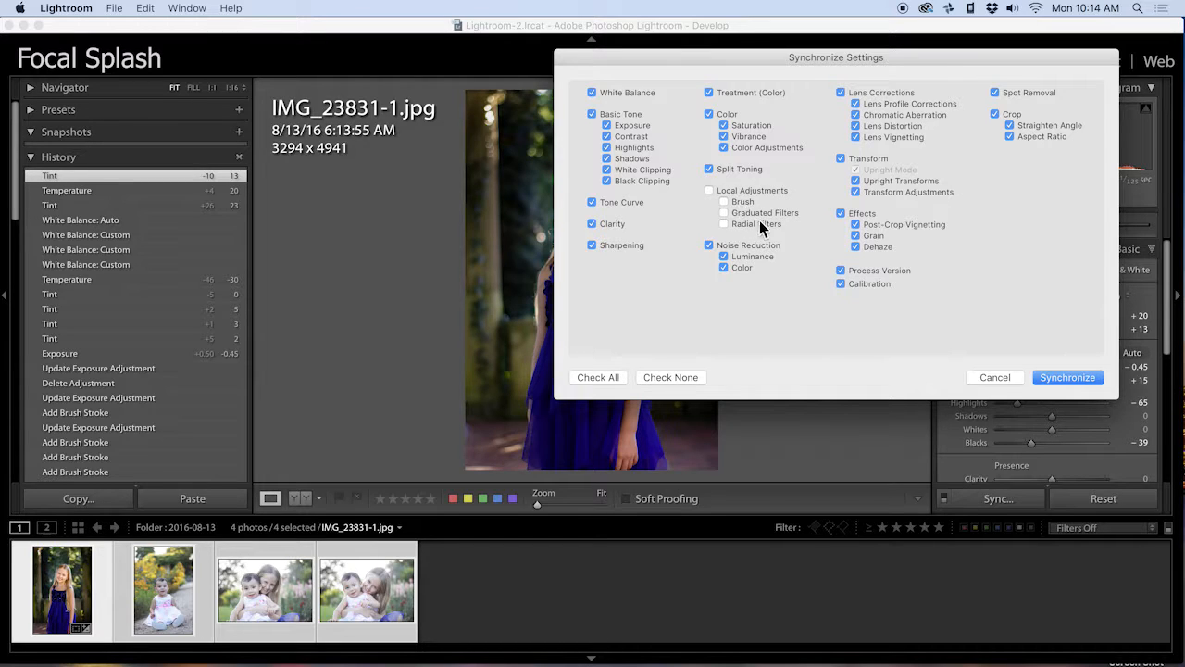
pyautogui.click(1078, 376)
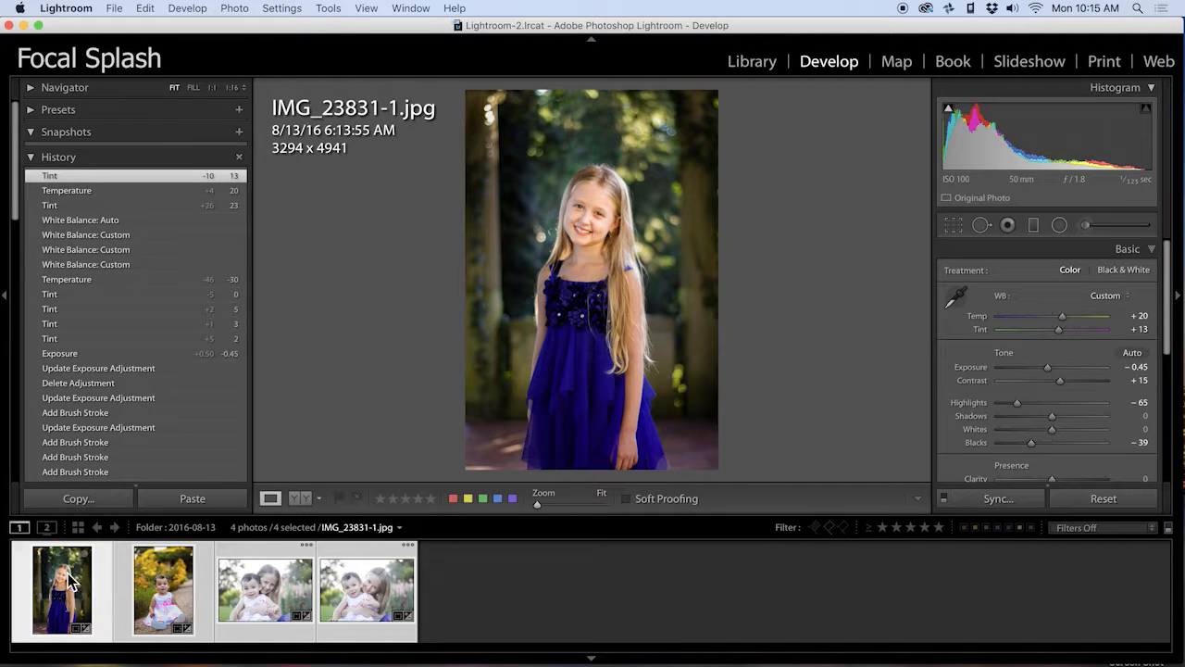
# Compare the synchronized look of the baby photo and the two sister photos with the blue-dress portrait.
pyautogui.moveTo(73, 597); pyautogui.dragTo(69, 593)
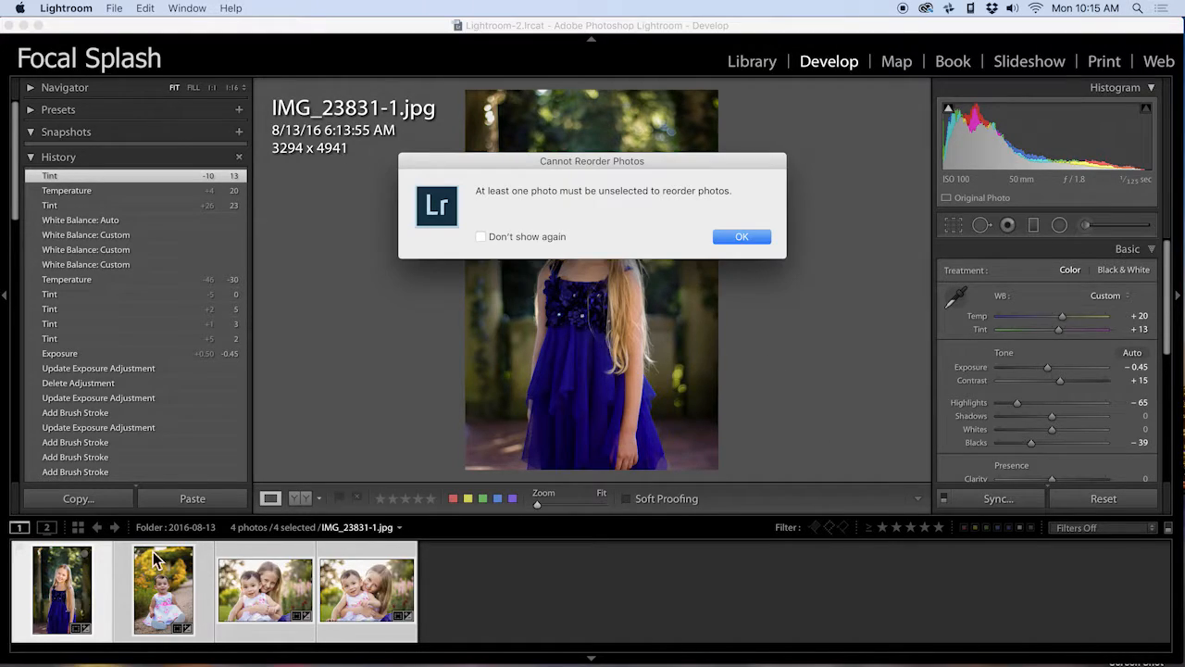
pyautogui.click(732, 244)
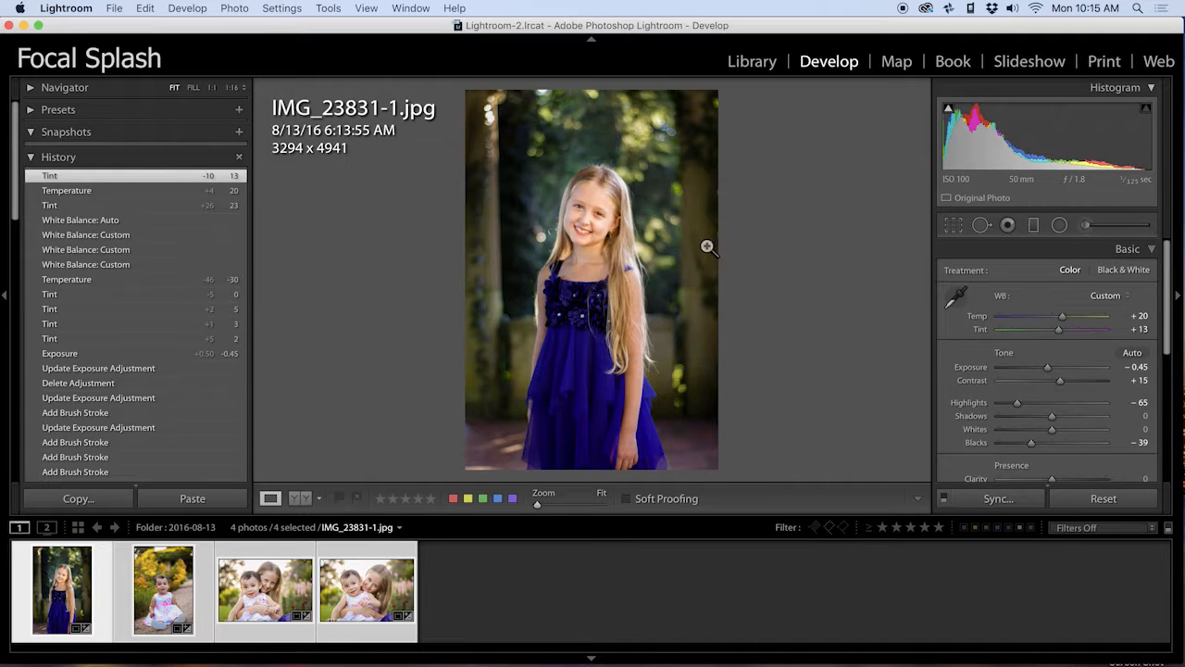
pyautogui.click(177, 595)
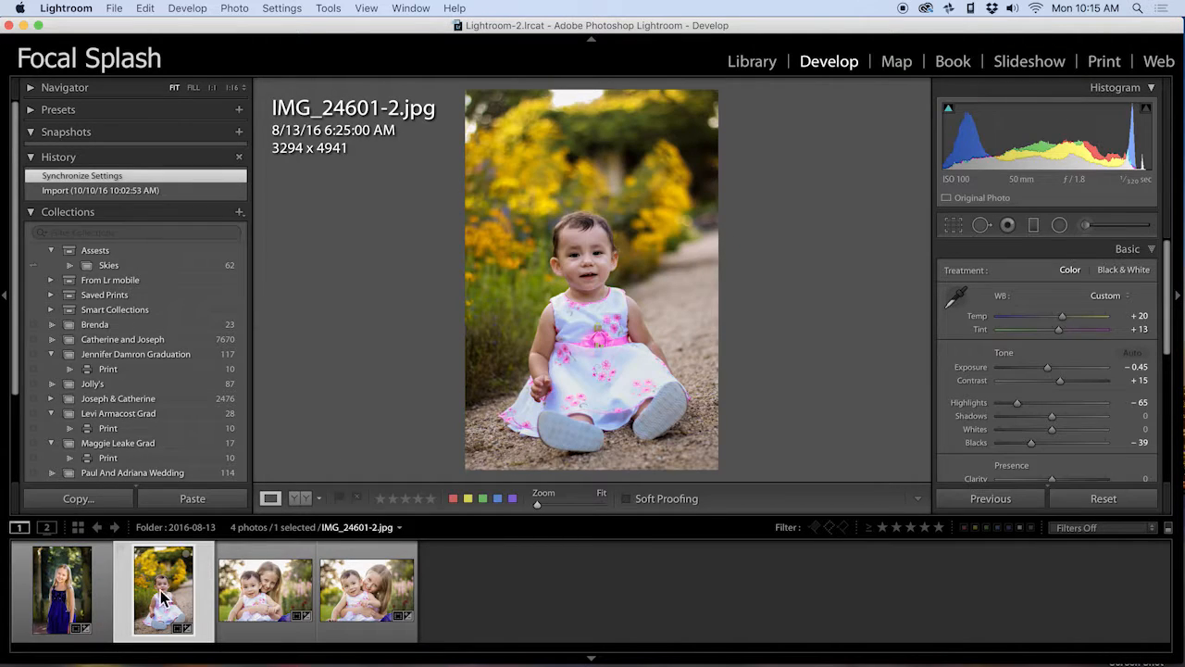
pyautogui.click(87, 589)
pyautogui.click(154, 600)
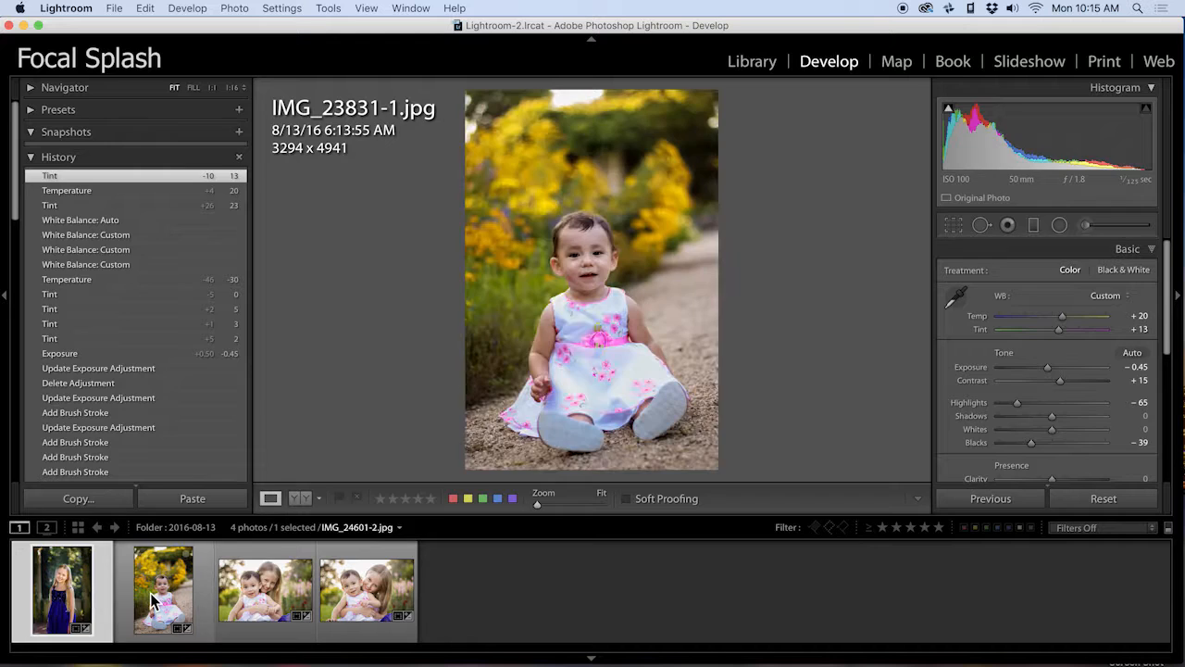
pyautogui.click(266, 595)
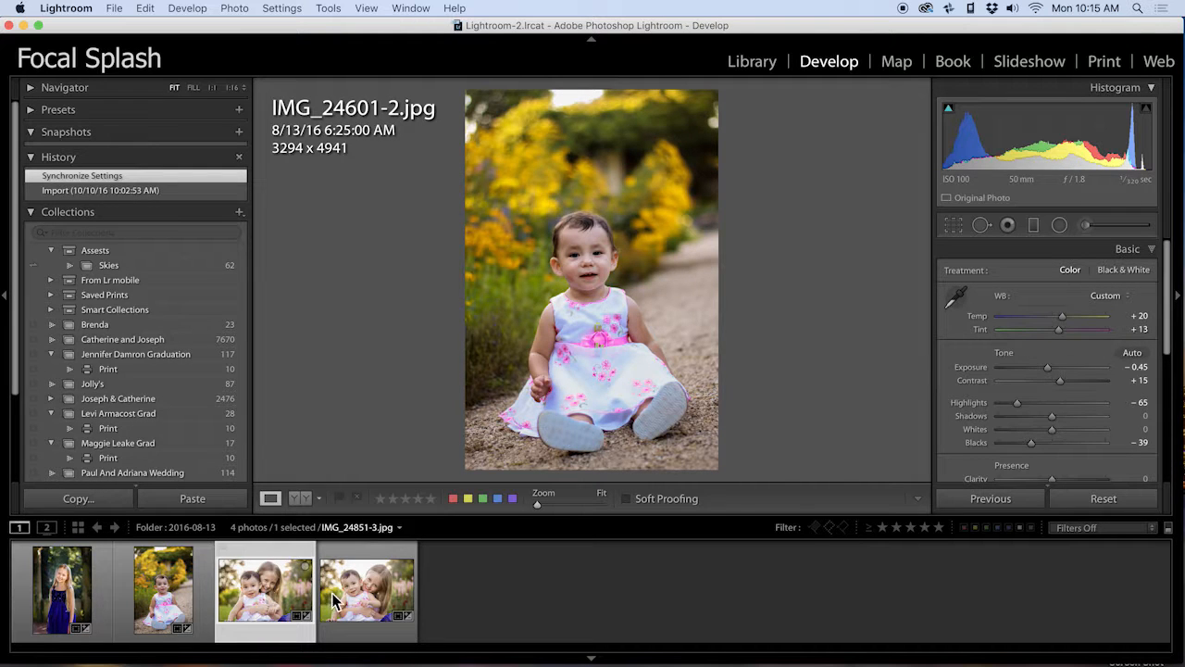
pyautogui.click(360, 597)
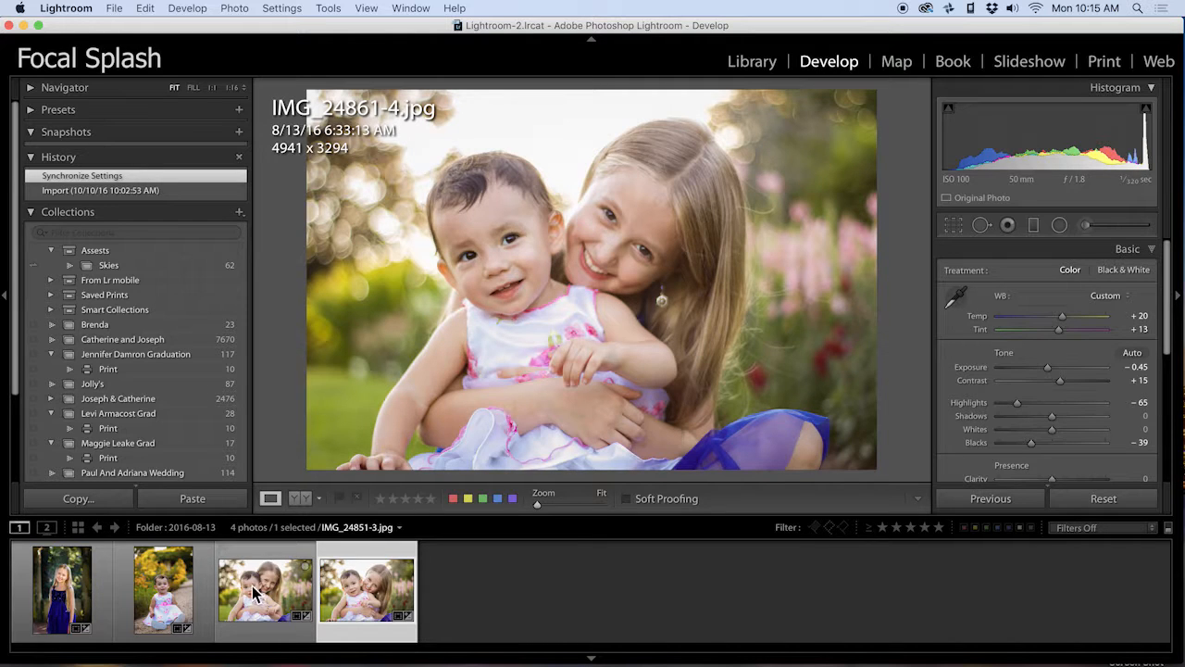
# Straighten the baby photo to an angle of 7.21 and tighten its crop around the baby at the original aspect ratio.
pyautogui.click(160, 602)
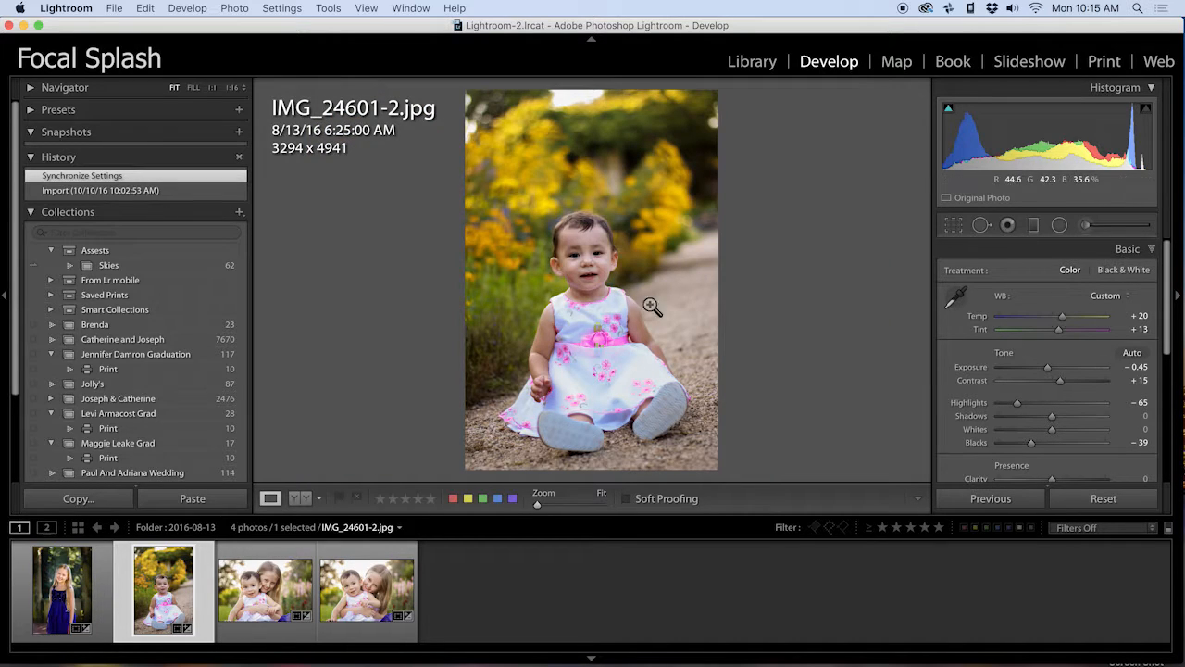
pyautogui.click(953, 224)
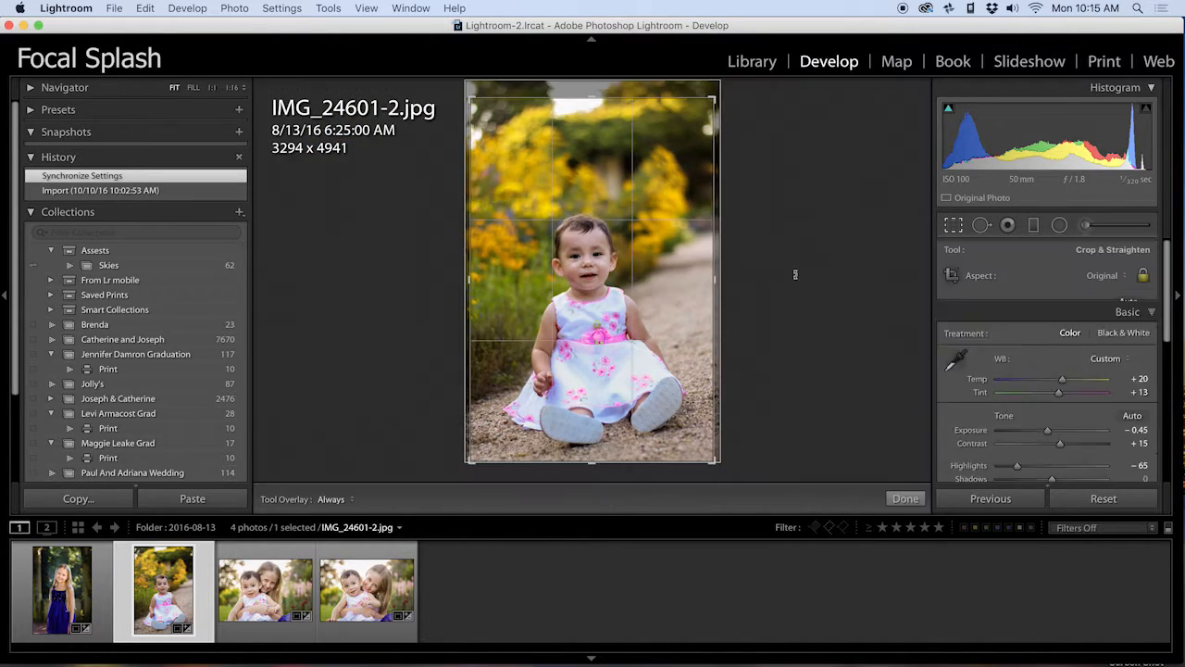
pyautogui.moveTo(793, 272); pyautogui.dragTo(763, 267)
pyautogui.click(586, 302)
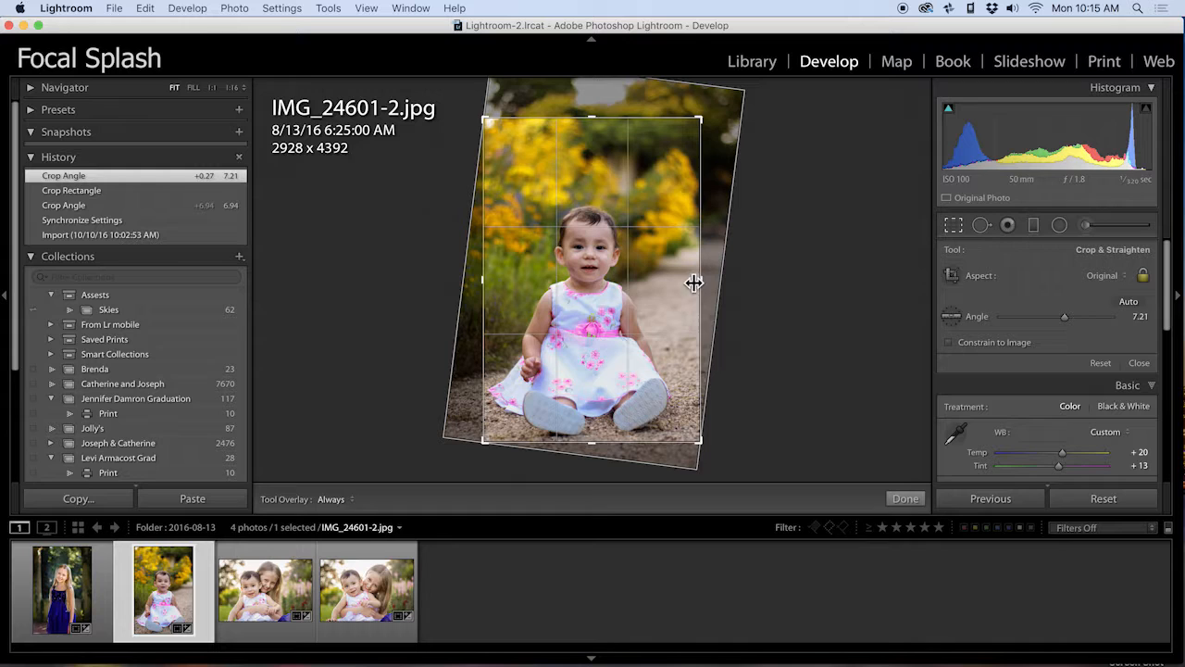
pyautogui.click(635, 293)
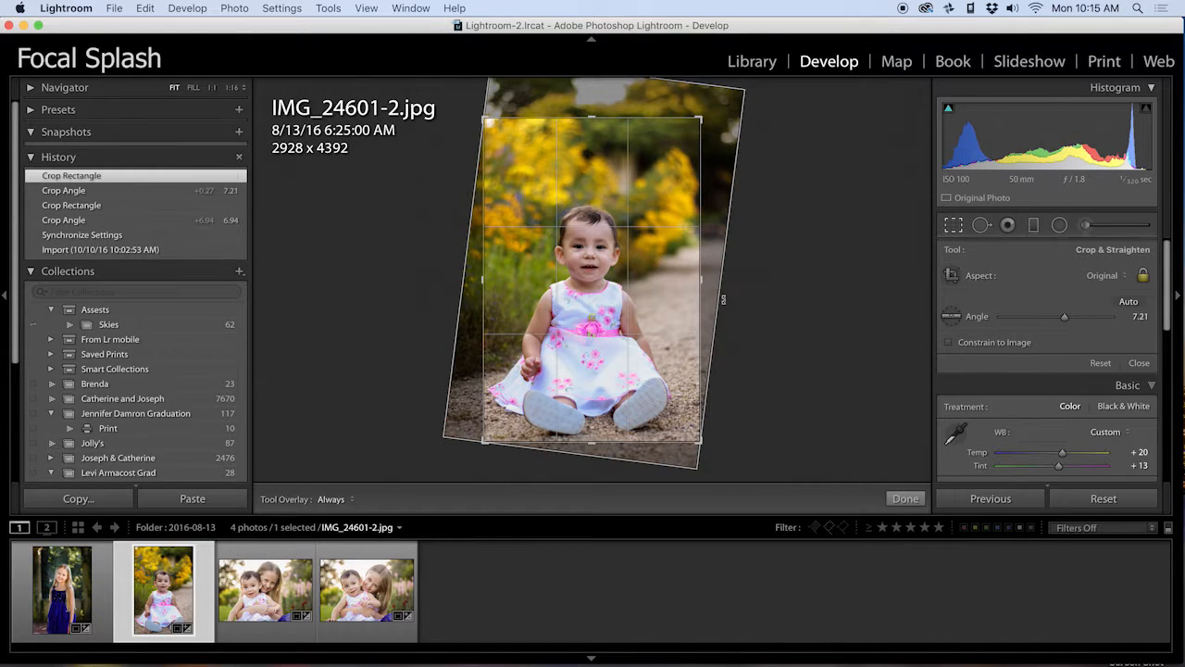
pyautogui.moveTo(701, 279); pyautogui.dragTo(696, 282)
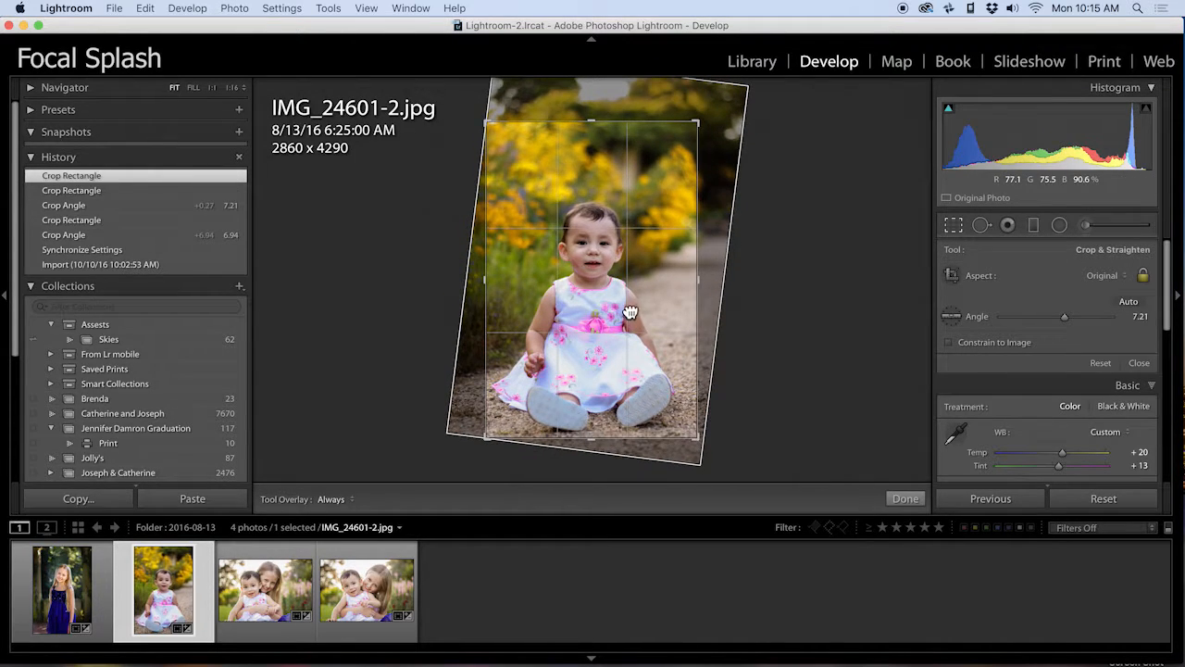
pyautogui.click(677, 281)
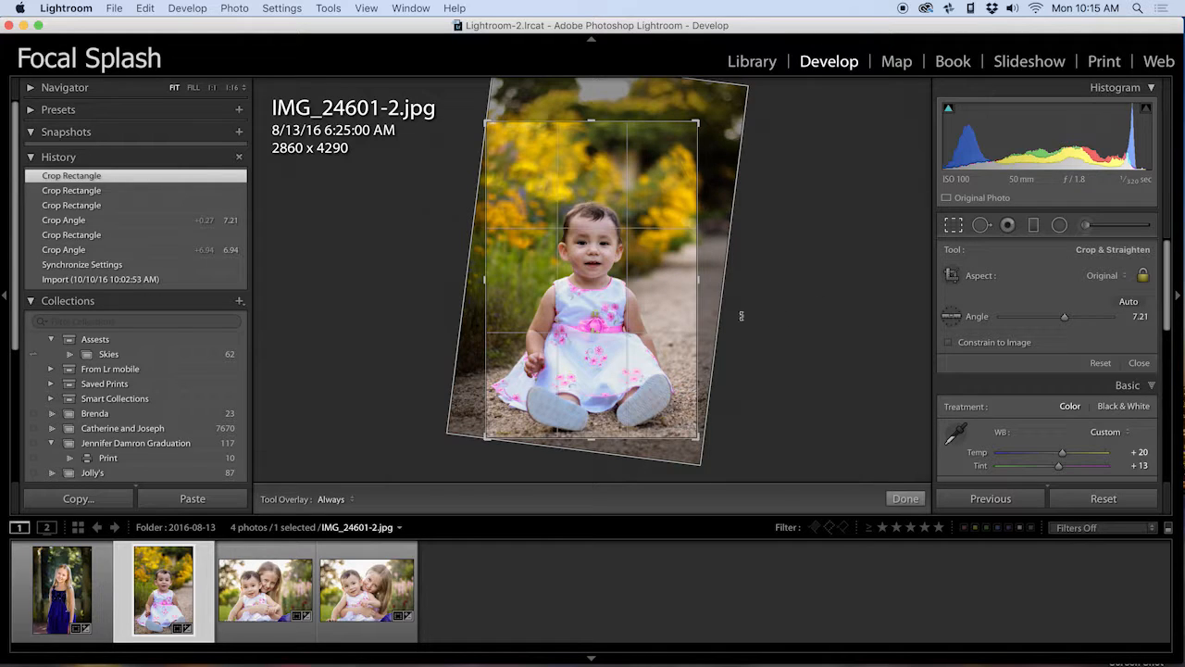
pyautogui.press('Return')
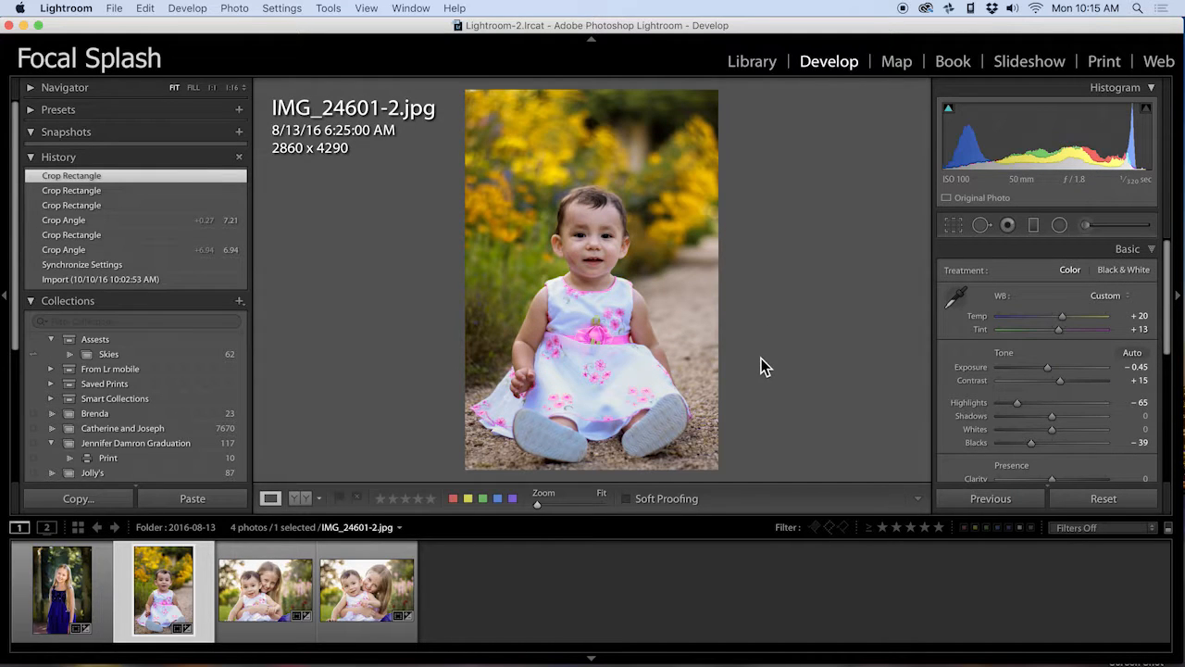
# Apply a post-crop vignette to sister photo IMG_24851-3.jpg with amount -33, midpoint 35 and feather 57.
pyautogui.click(268, 593)
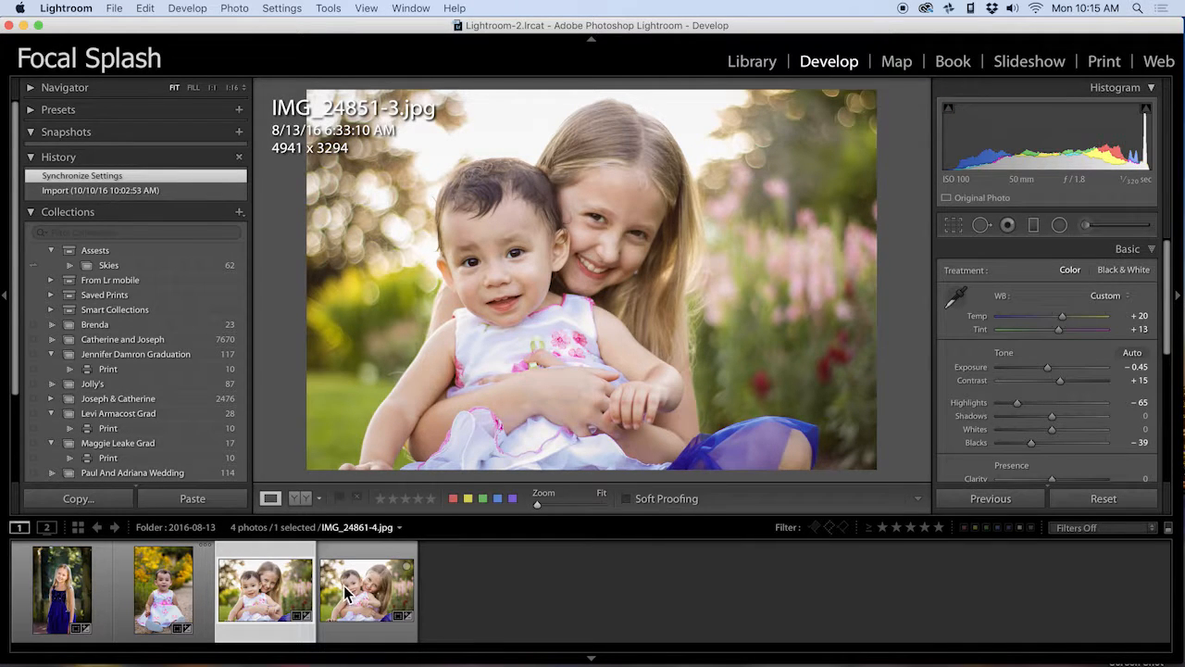
pyautogui.click(363, 595)
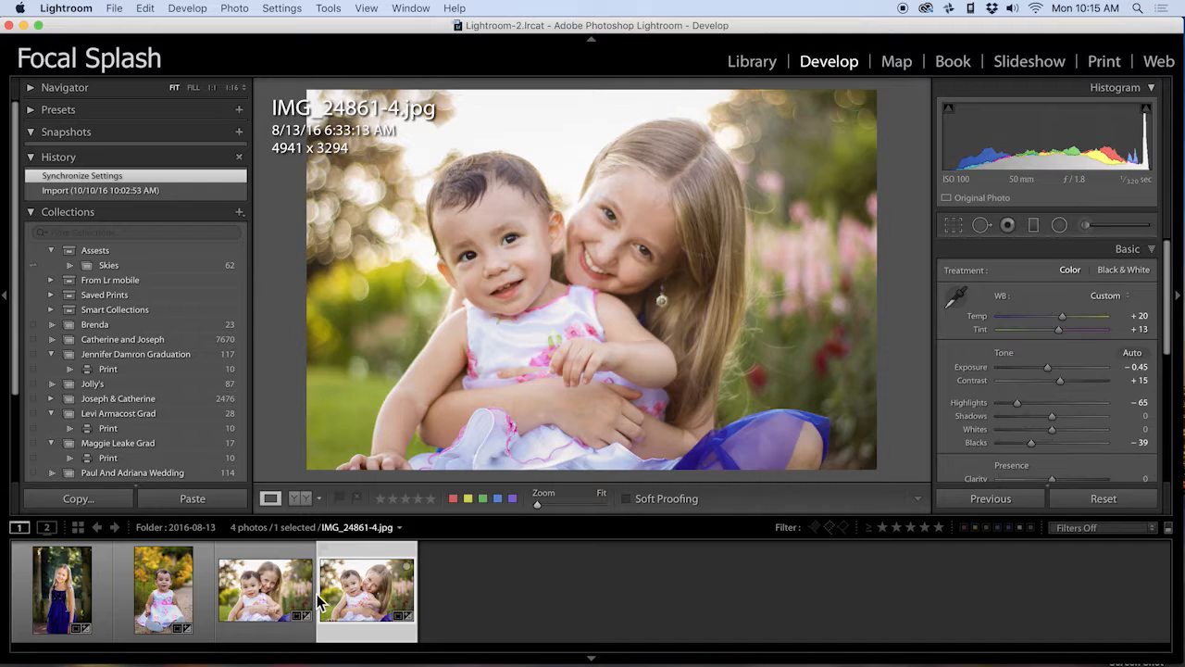
pyautogui.click(275, 596)
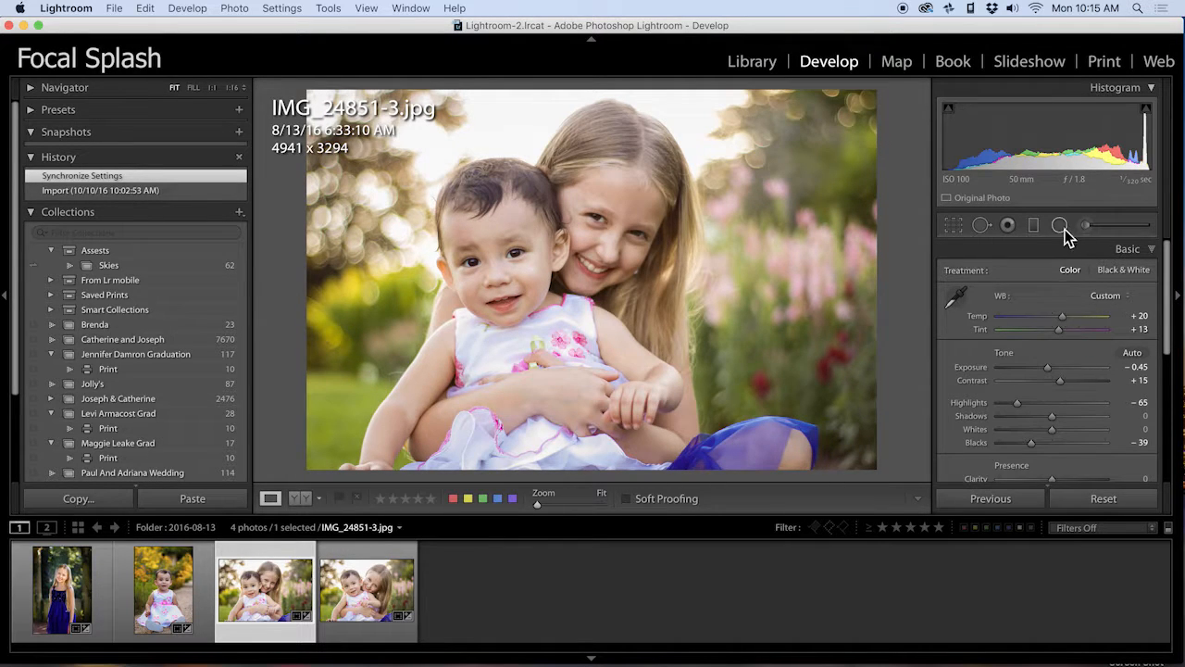
pyautogui.moveTo(1171, 310); pyautogui.dragTo(1157, 426)
pyautogui.click(1126, 414)
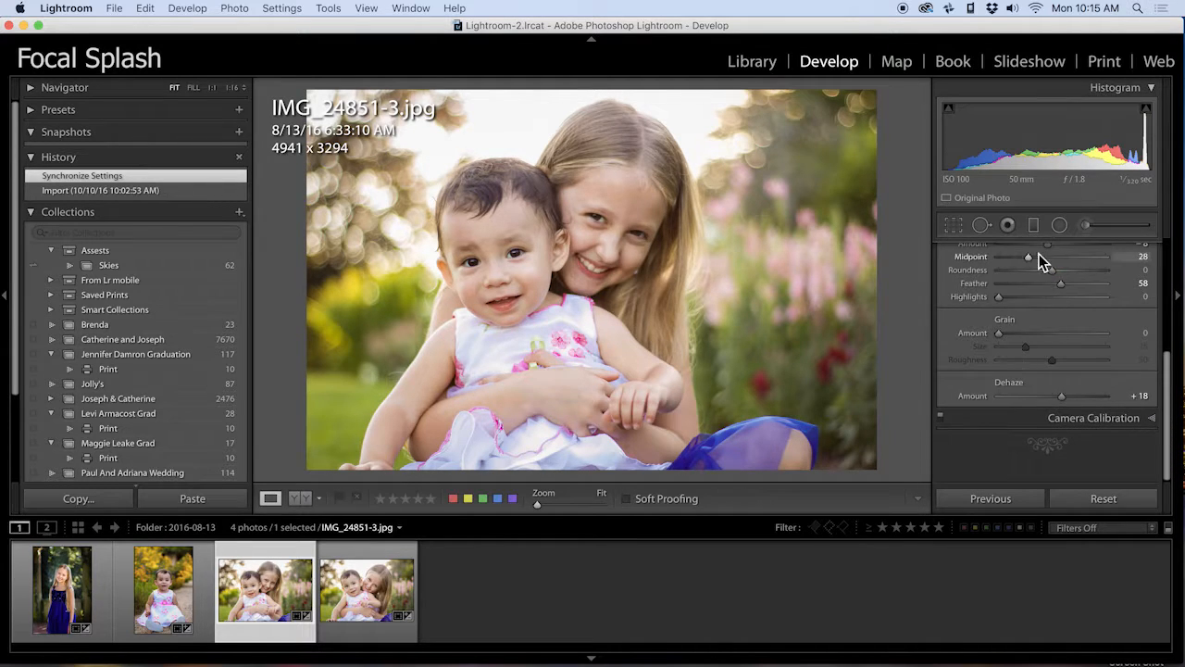
pyautogui.moveTo(1165, 365); pyautogui.dragTo(1166, 339)
pyautogui.moveTo(1047, 295); pyautogui.dragTo(1061, 341)
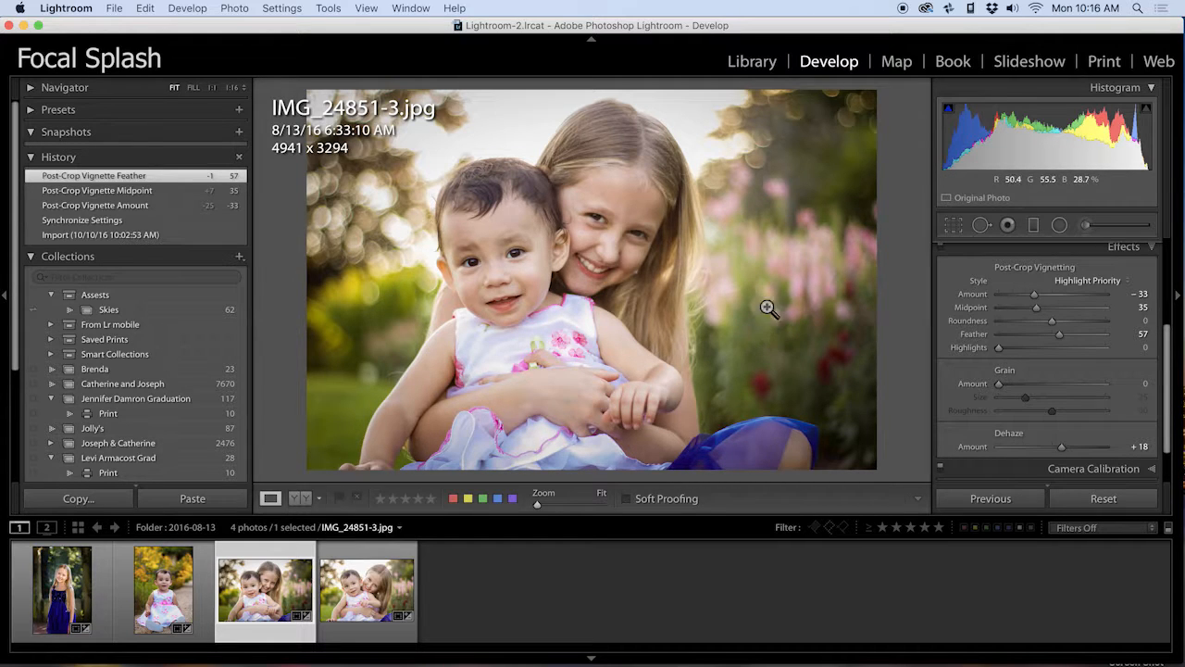
# Select both sister photos together and turn on Auto Sync for them.
pyautogui.click(355, 596)
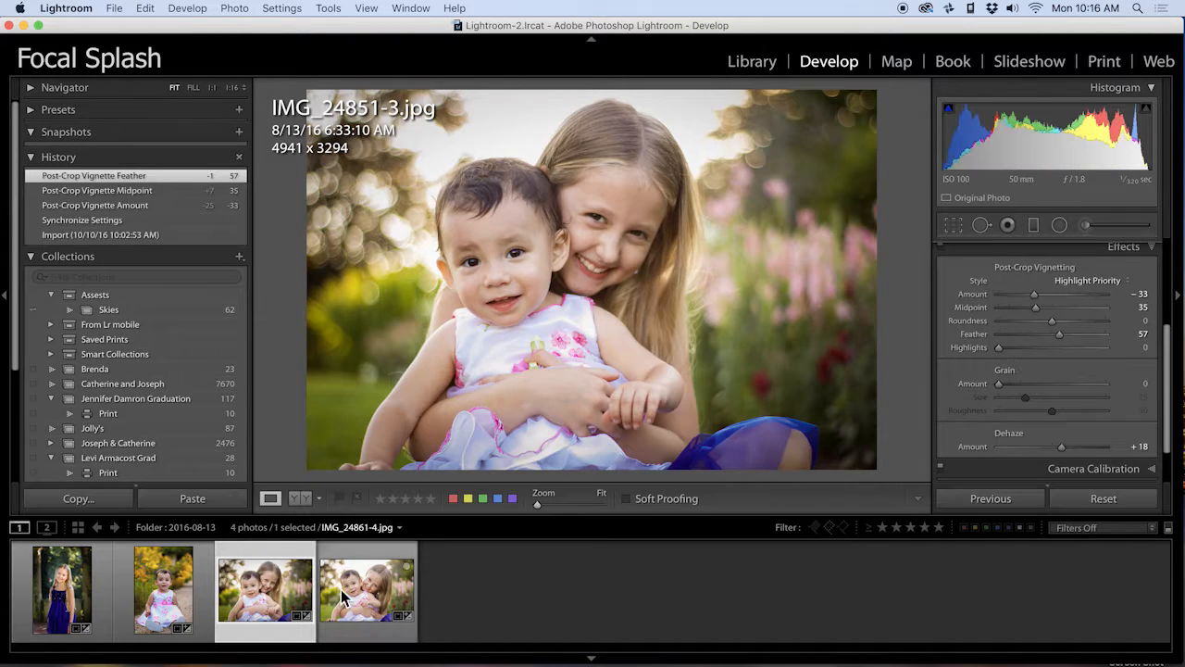
pyautogui.keyDown('super'); pyautogui.click(363, 598); pyautogui.keyUp('super')
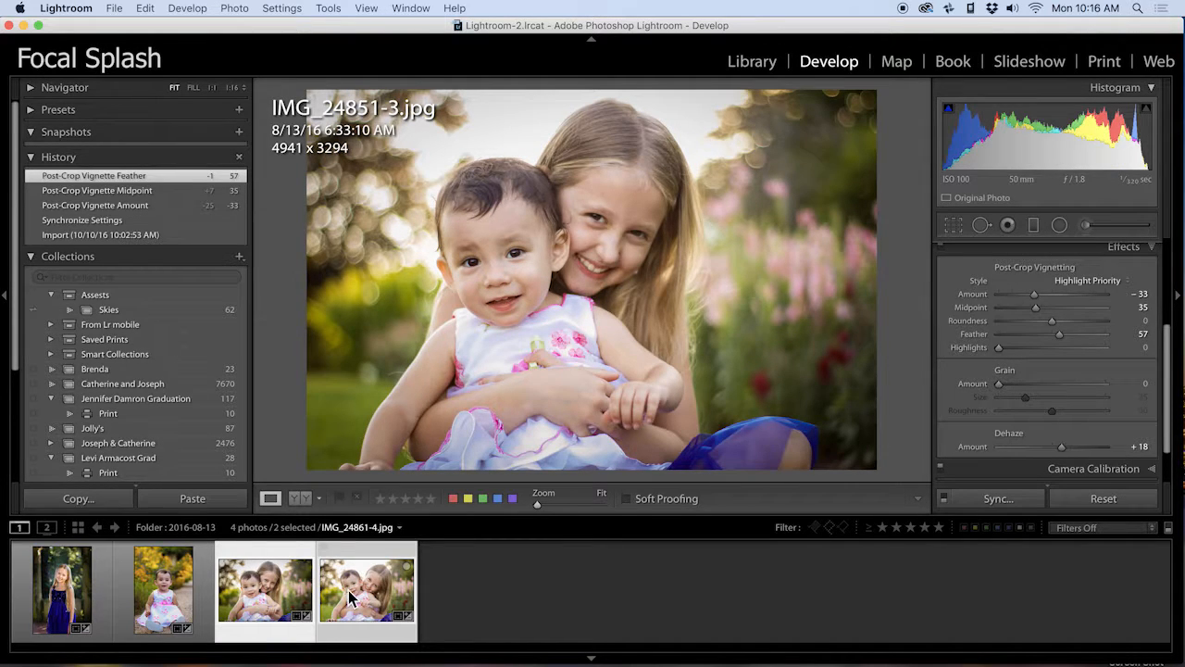
pyautogui.click(942, 501)
# Open both sister photos in Adobe Photoshop CC 2015.5 as copies with Lightroom adjustments.
pyautogui.rightClick(353, 600)
pyautogui.moveTo(471, 331)
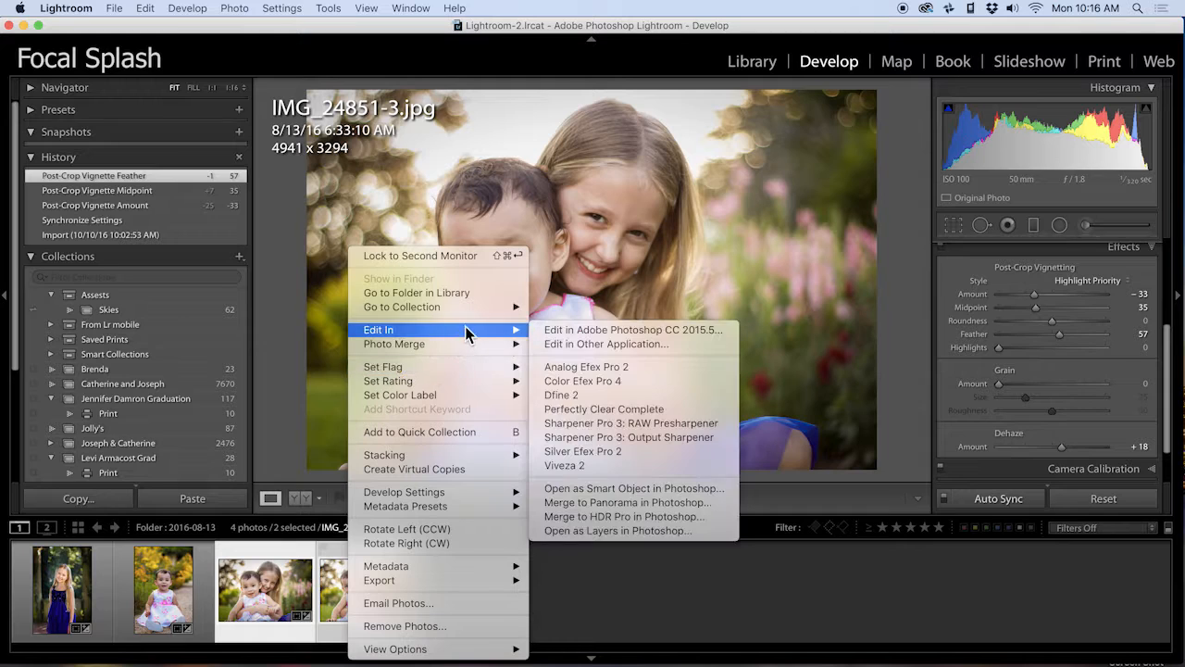
pyautogui.click(620, 326)
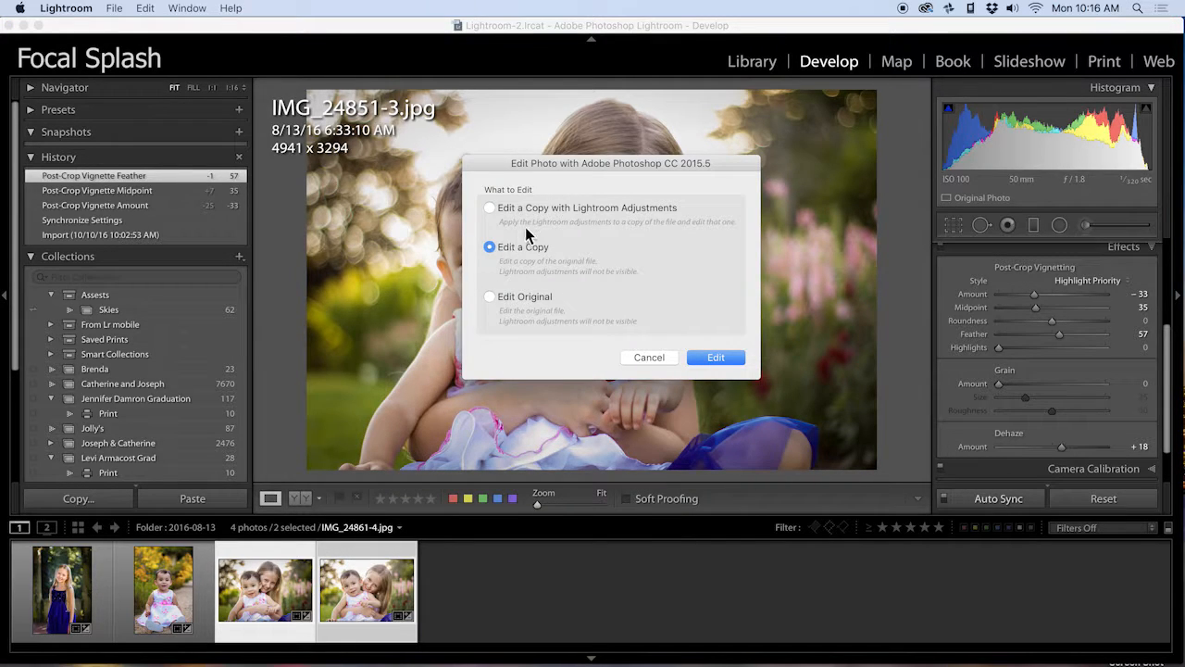
pyautogui.click(524, 206)
pyautogui.click(716, 359)
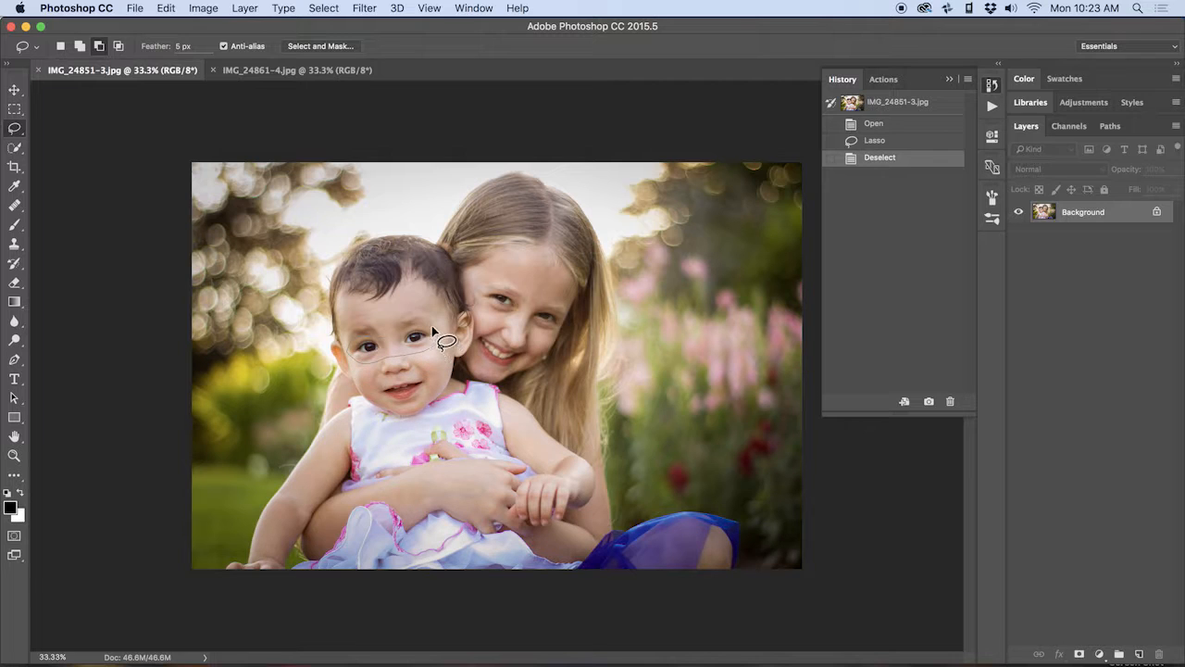
# Lasso the baby's eye area in IMG_24851-3.jpg, copy it into IMG_24861-4.jpg and place it over the baby's eyes.
pyautogui.moveTo(419, 337); pyautogui.dragTo(361, 350)
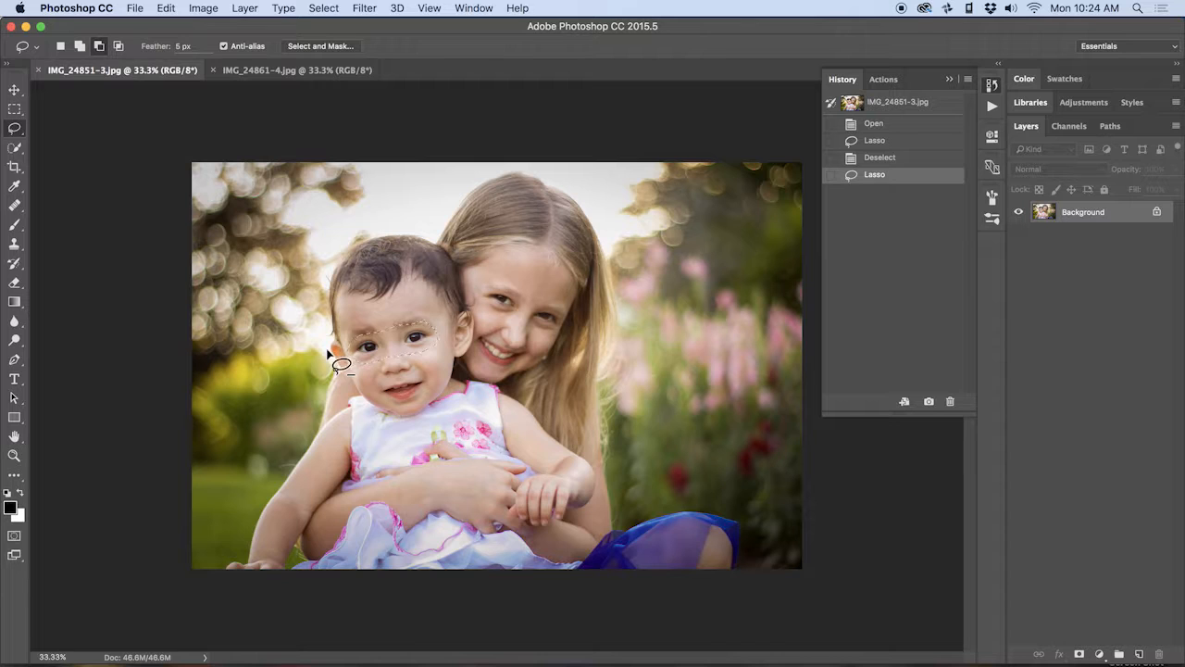
pyautogui.click(322, 71)
pyautogui.press('super+v')
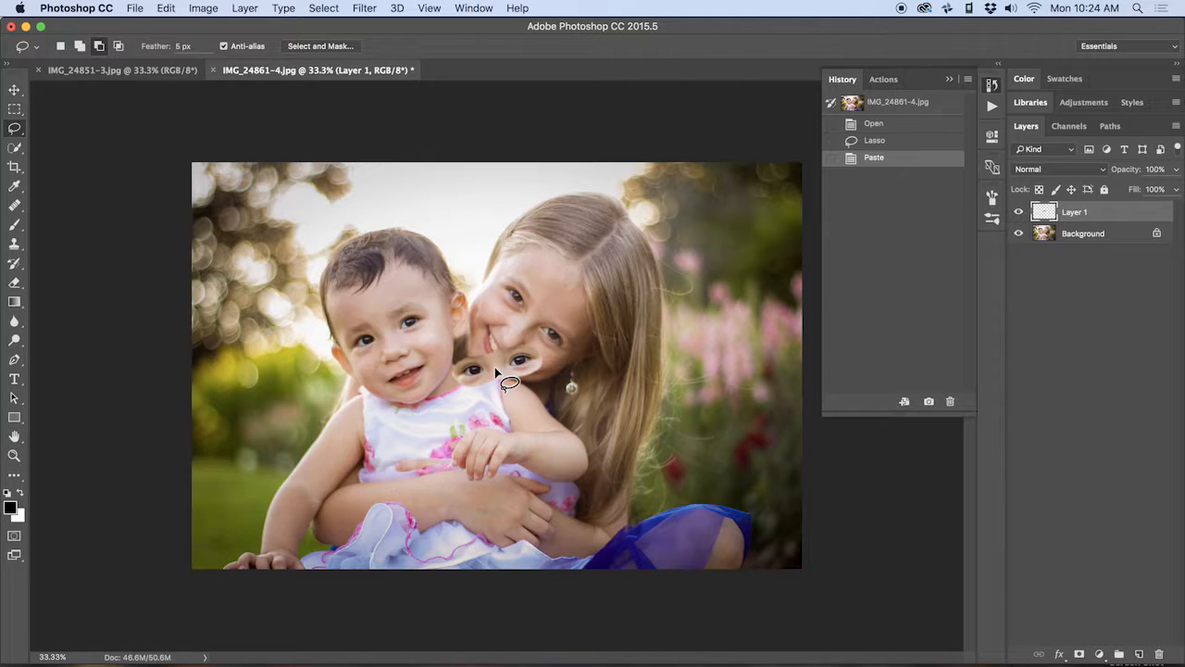
pyautogui.press('v')
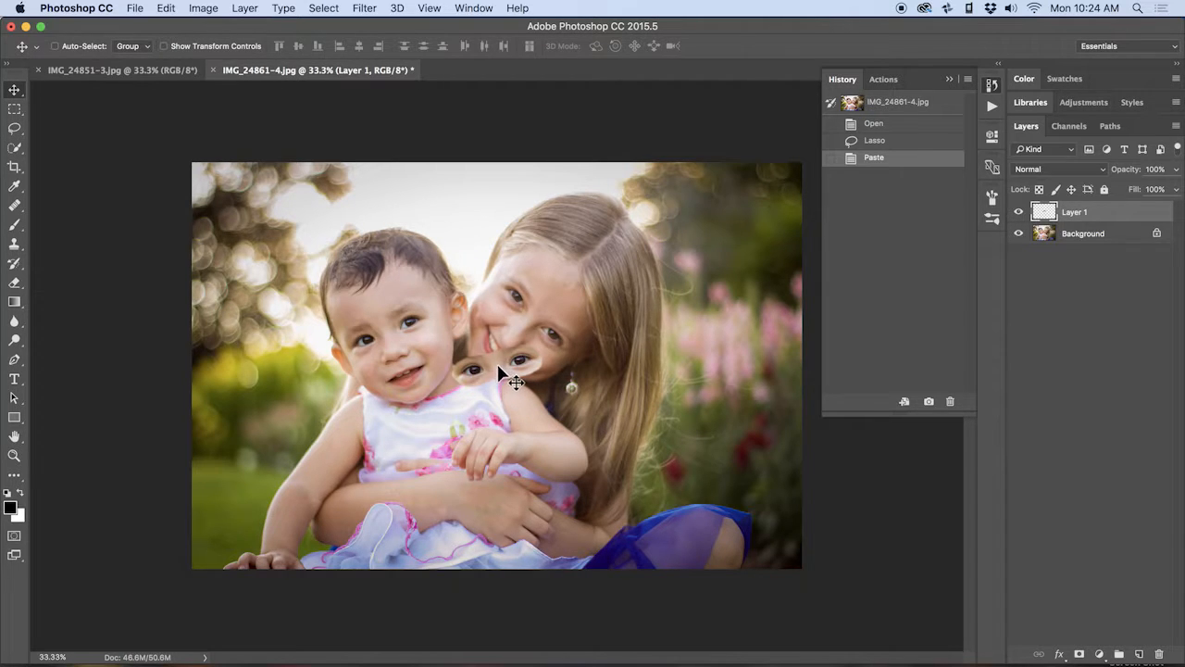
pyautogui.moveTo(497, 364); pyautogui.dragTo(394, 335)
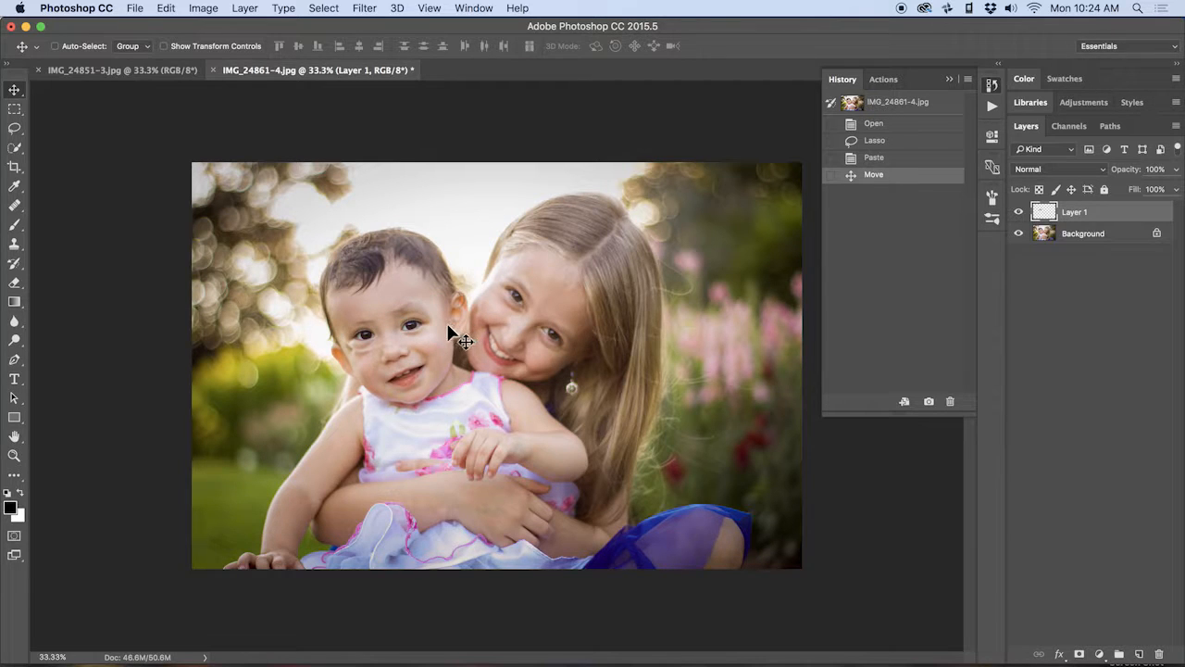
# Free-transform the pasted eyes, rotating them about -9.5° to line up with the baby's face, and vary the layer opacity to check the fit.
pyautogui.press('super+t')
pyautogui.moveTo(464, 319); pyautogui.dragTo(461, 309)
pyautogui.moveTo(399, 342); pyautogui.dragTo(413, 336)
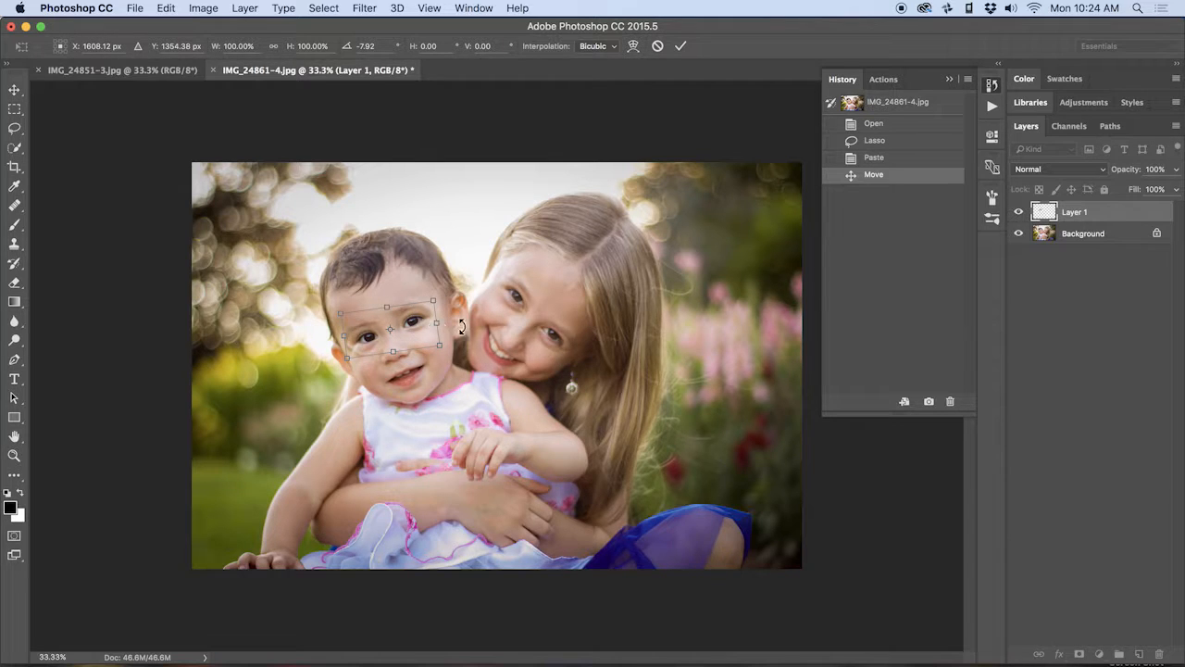
pyautogui.moveTo(487, 316); pyautogui.dragTo(500, 312)
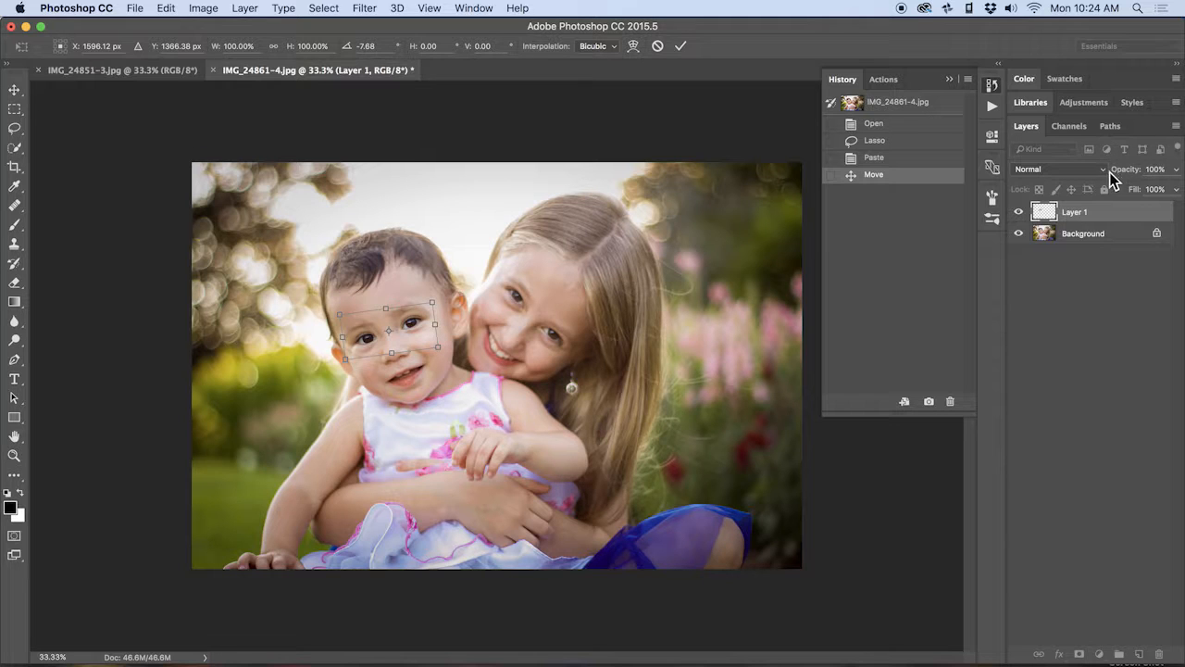
pyautogui.moveTo(1110, 172); pyautogui.dragTo(1142, 177)
pyautogui.moveTo(462, 290); pyautogui.dragTo(458, 284)
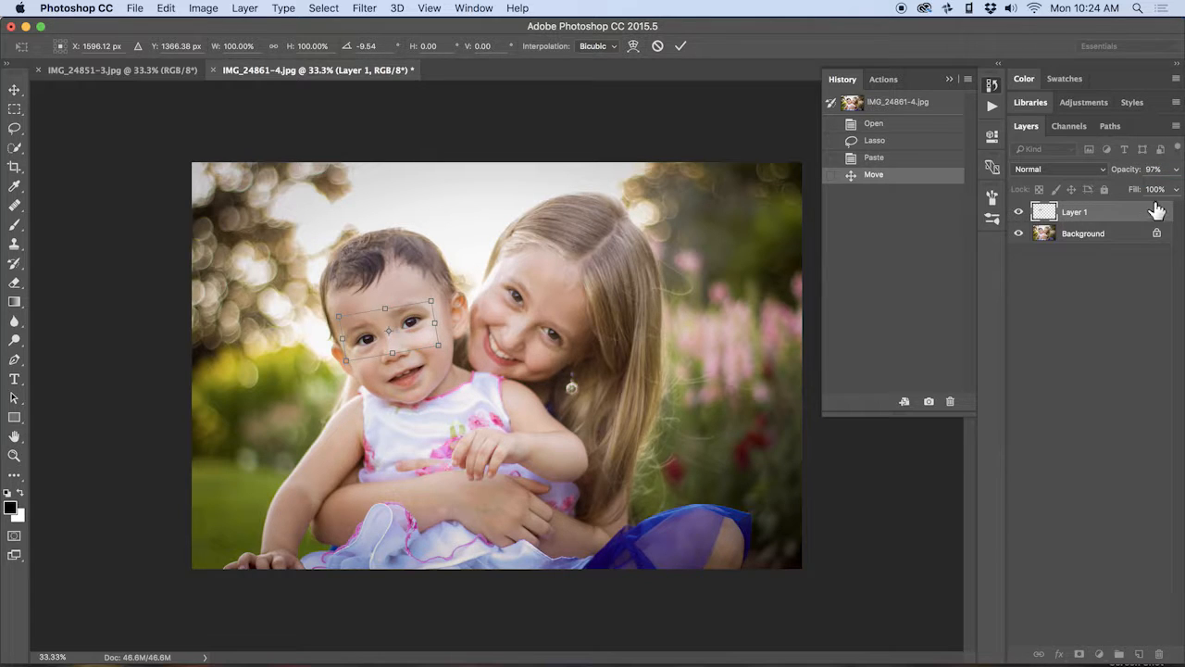
pyautogui.moveTo(1124, 180); pyautogui.dragTo(1154, 177)
pyautogui.press('Down')
pyautogui.moveTo(1132, 177); pyautogui.dragTo(1179, 176)
pyautogui.press('Return')
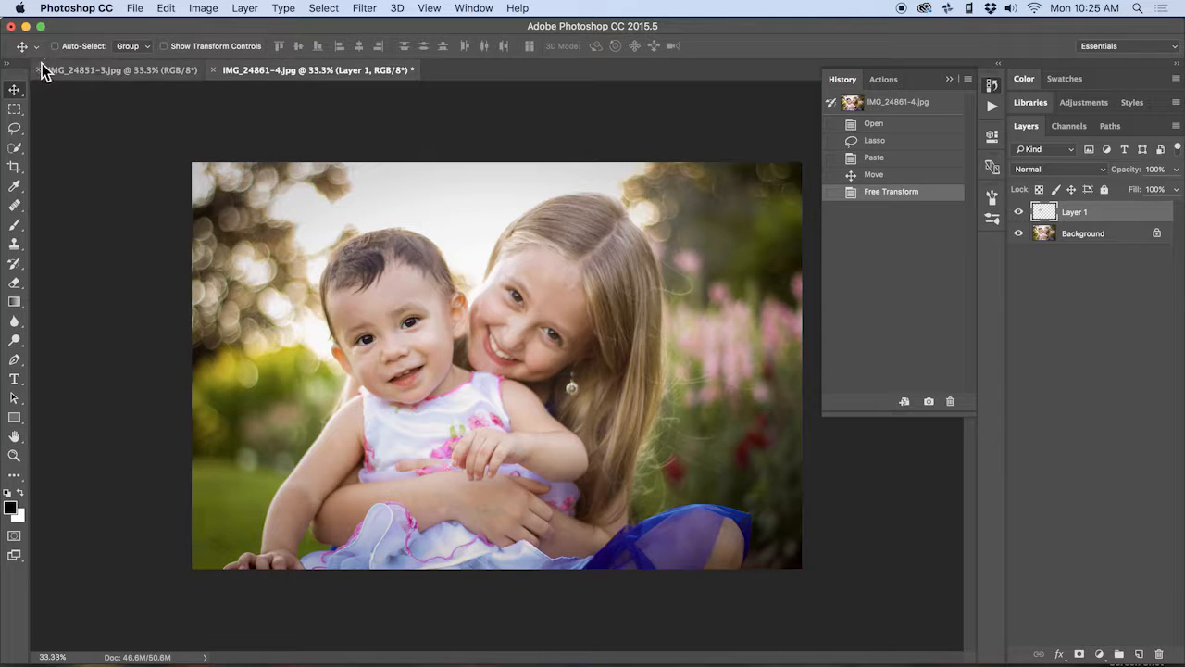
# Close IMG_24861-4.jpg with its changes saved and close IMG_24851-3.jpg without saving.
pyautogui.click(213, 71)
pyautogui.click(695, 240)
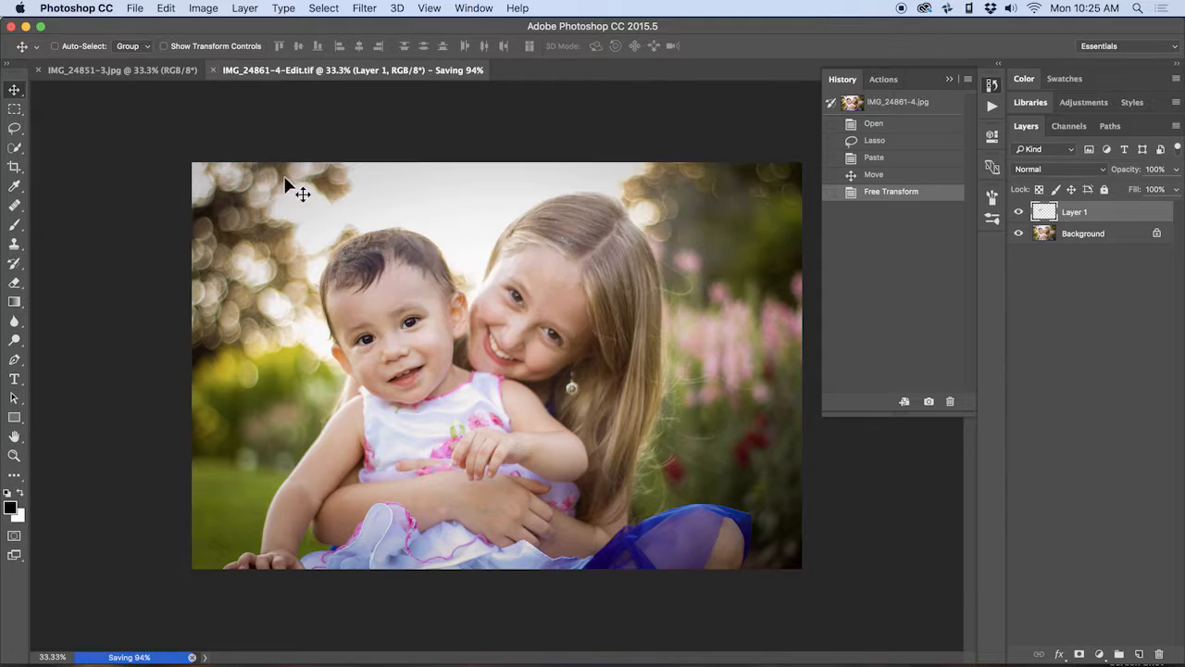
pyautogui.click(39, 72)
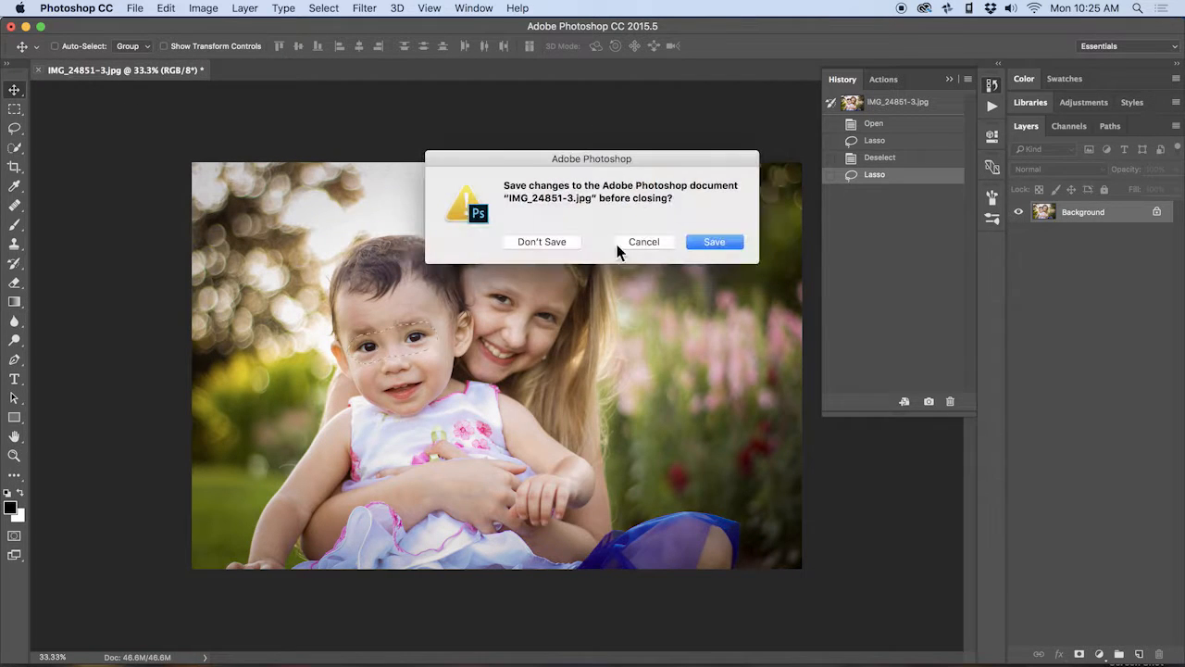
pyautogui.click(565, 245)
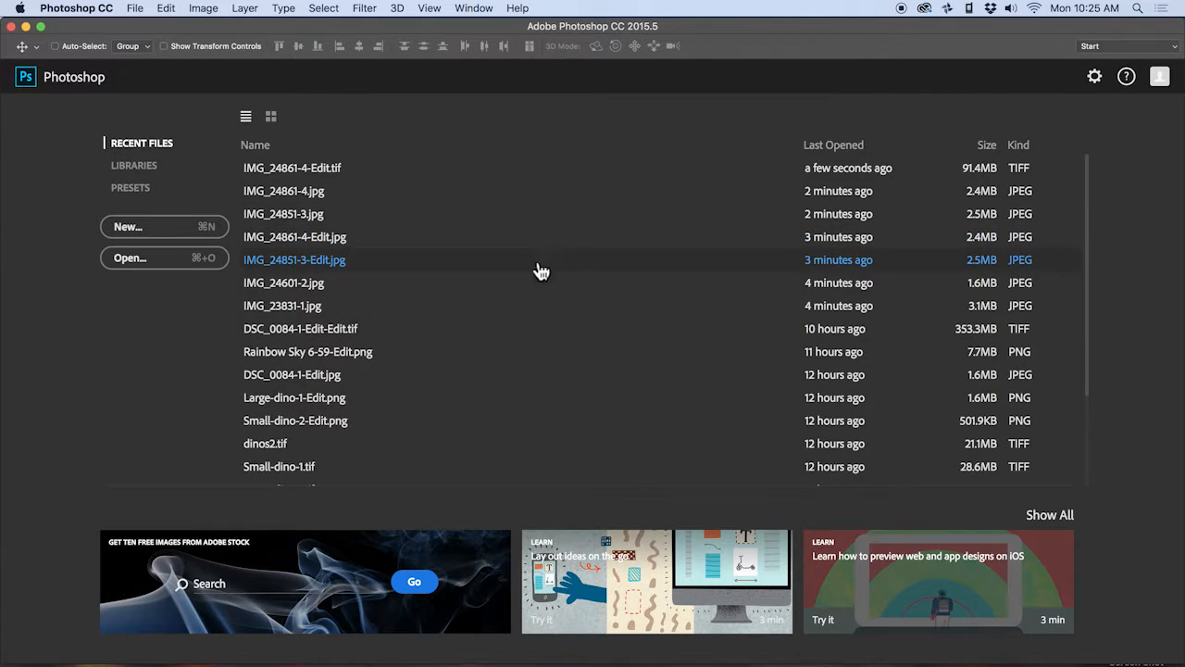
# Switch to Lightroom and compare the edited copies of the sister photos in the Library's Loupe view.
pyautogui.click(364, 598)
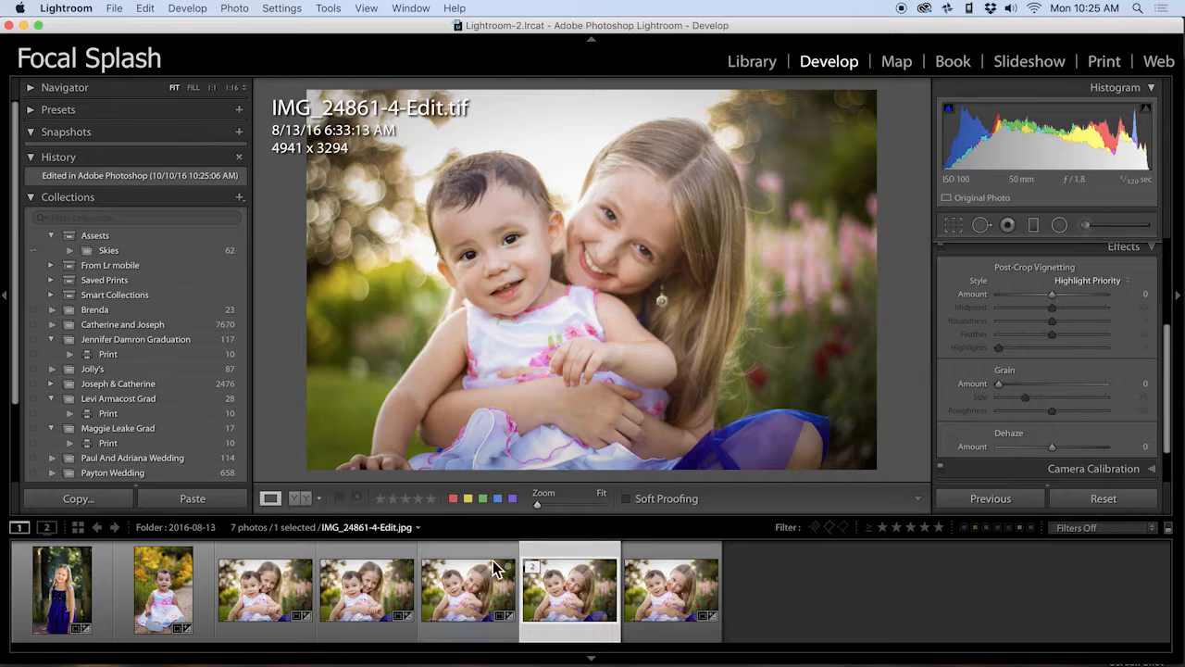
pyautogui.press('e')
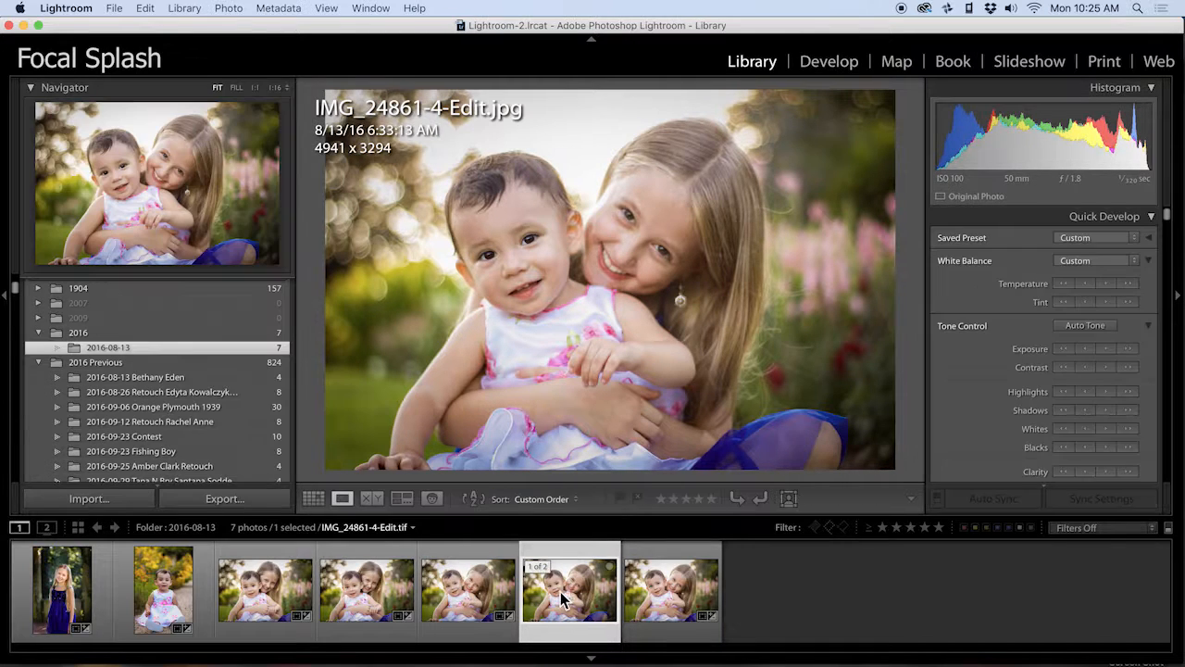
pyautogui.click(470, 593)
pyautogui.click(559, 587)
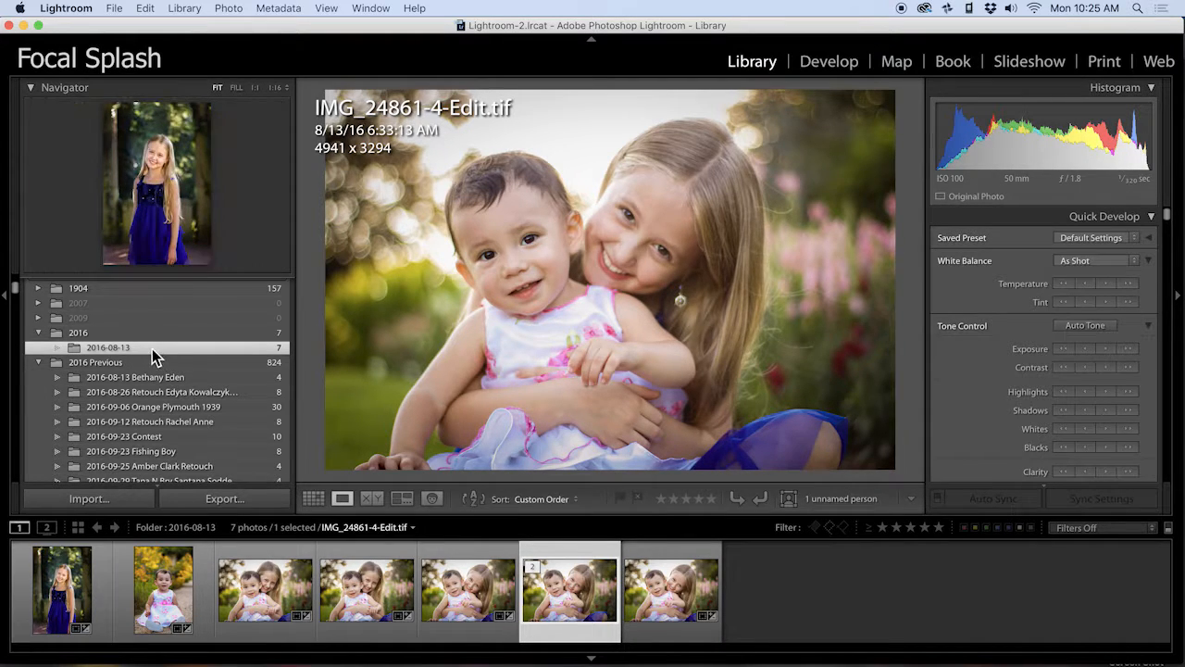
# Look through the Library's folder list, from the 2016 shoots to the older Lightroom Photos folders.
pyautogui.scroll(-10, 98, 313)
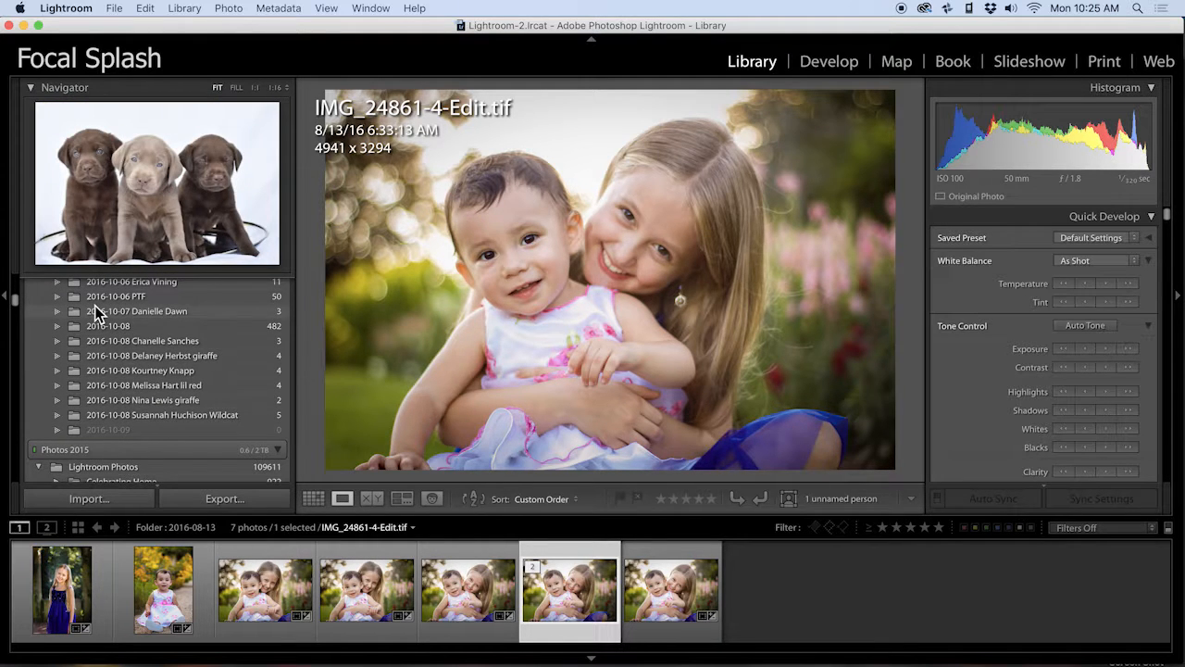
pyautogui.scroll(-5, 97, 313)
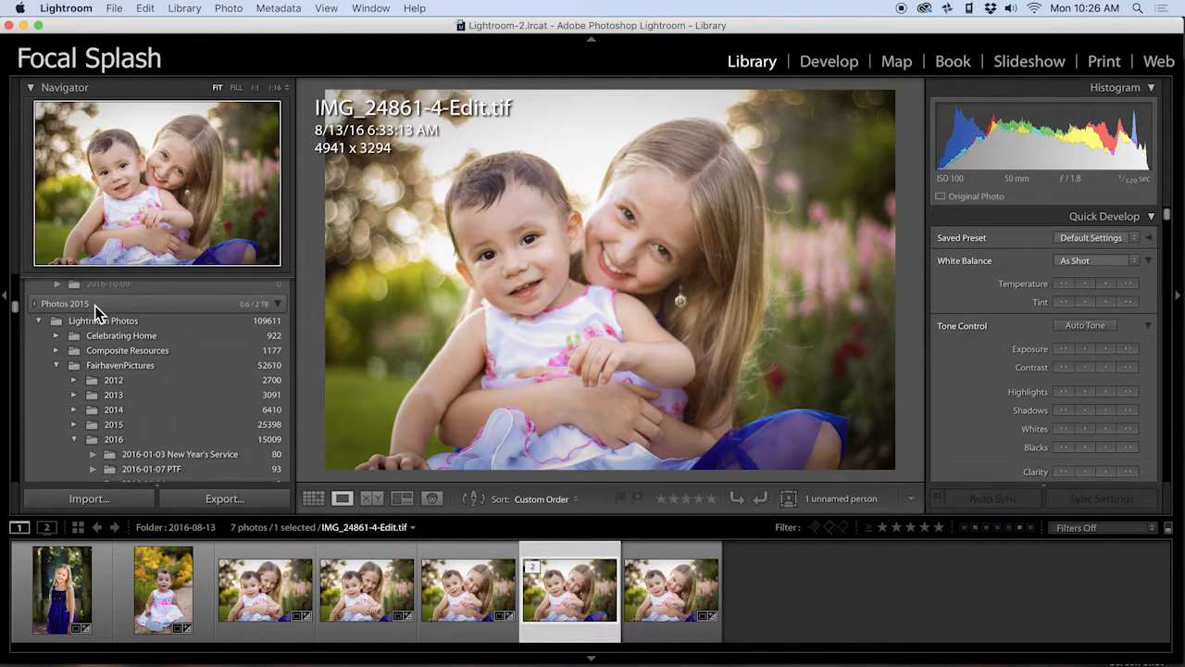
pyautogui.scroll(-6, 132, 417)
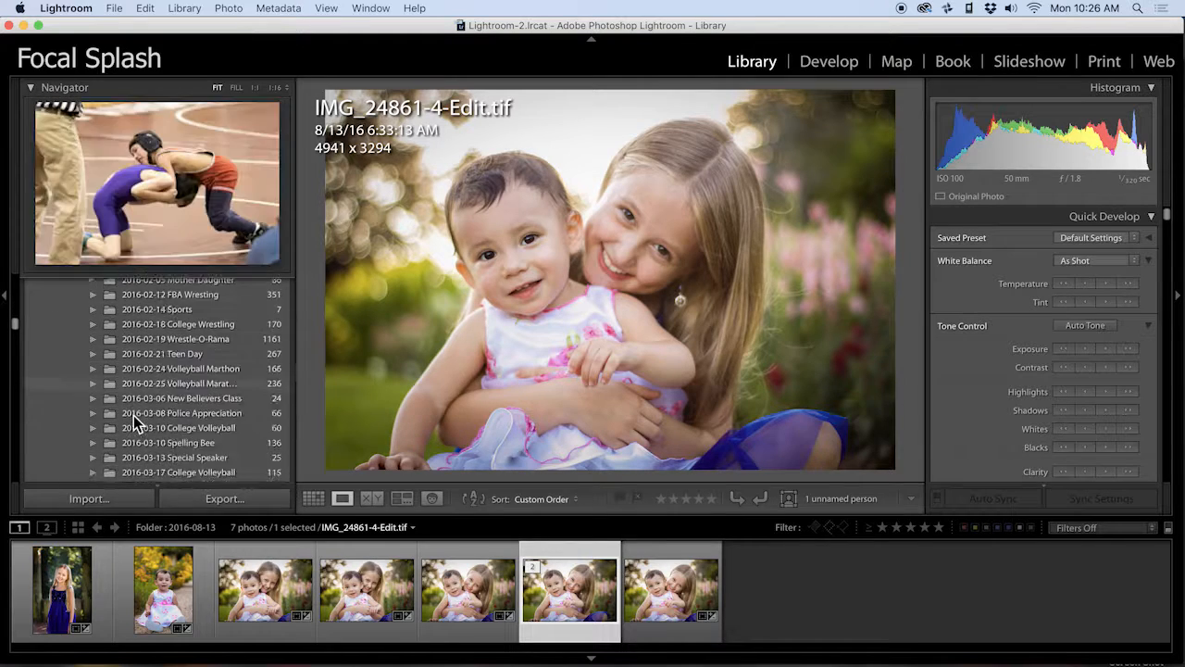
pyautogui.scroll(15, 134, 421)
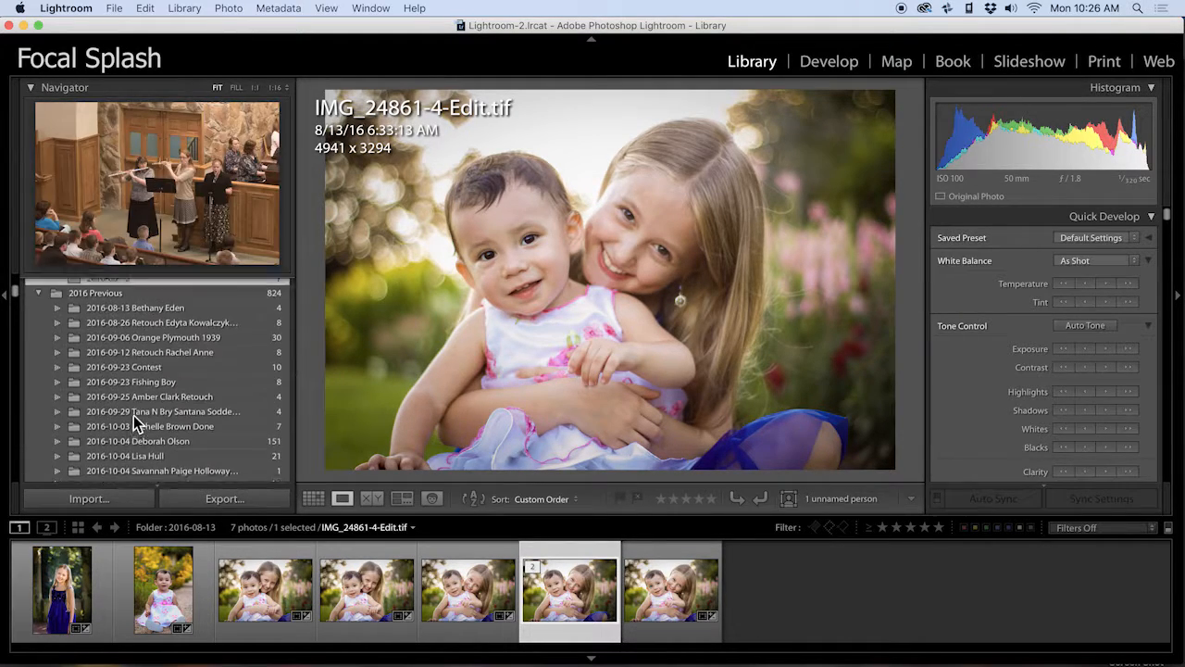